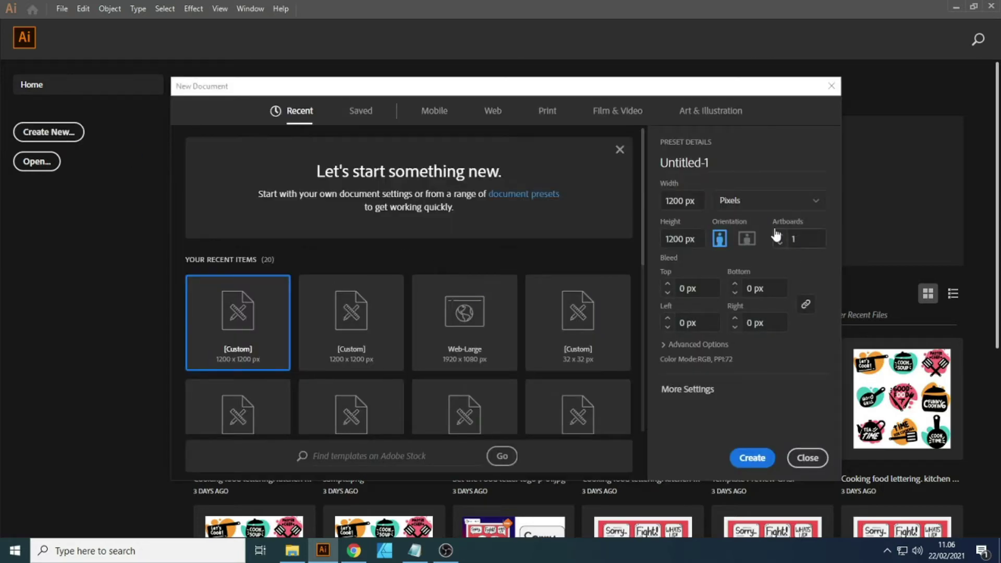
# Step: Select the 1200 px preset width value in the New Document dialog for replacement
pyautogui.click(699, 201)
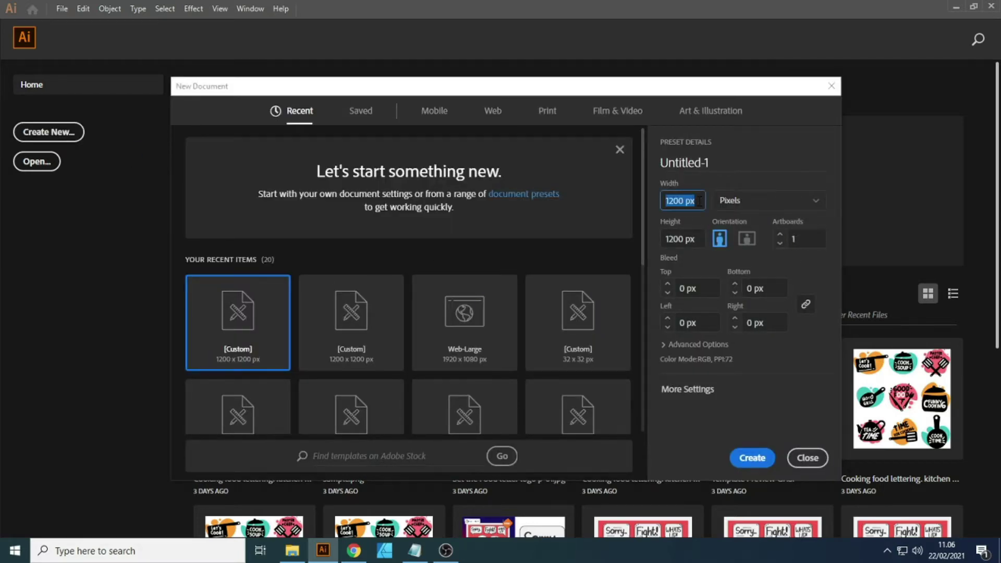
# Step: Create a document with four 1080 × 1080 px artboards arranged in two columns
pyautogui.write('1080')
pyautogui.press('Tab')
pyautogui.write('1')
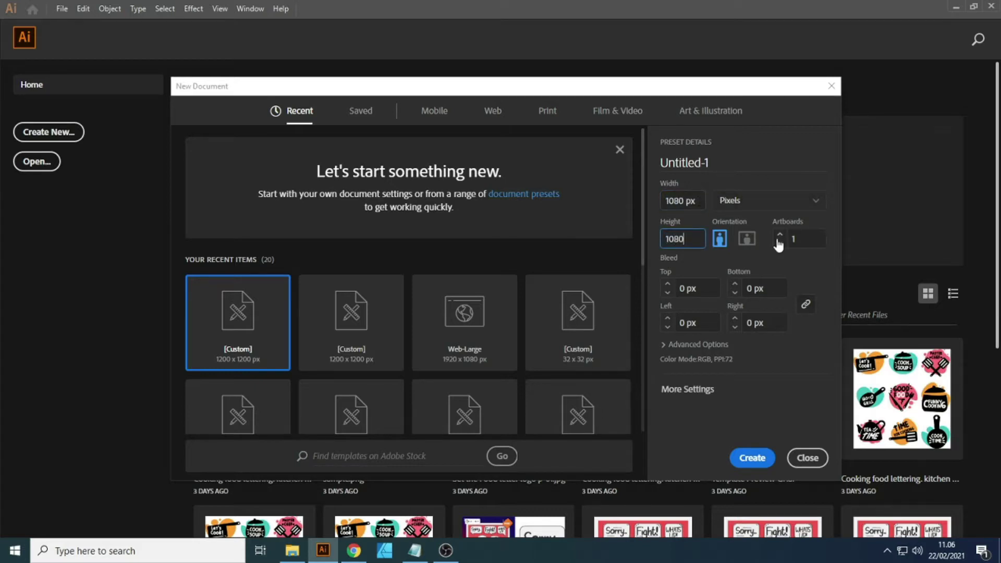
pyautogui.click(802, 238)
pyautogui.write('4')
pyautogui.click(684, 390)
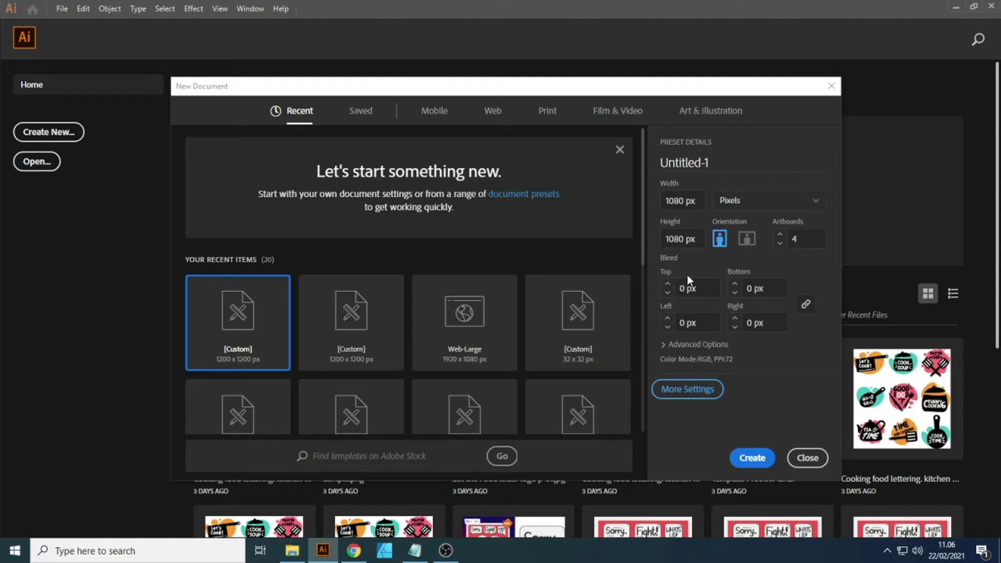
pyautogui.click(691, 386)
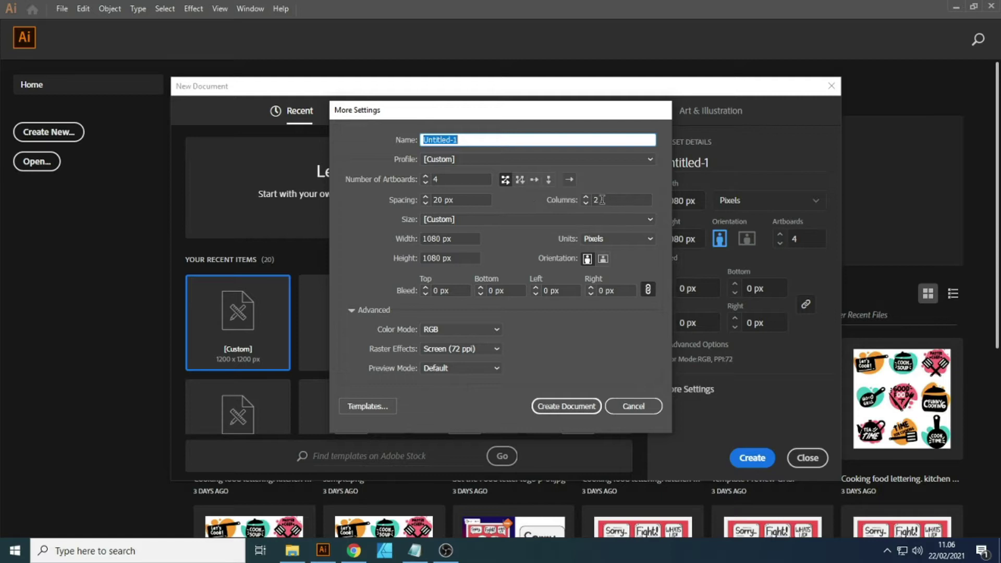
pyautogui.click(574, 406)
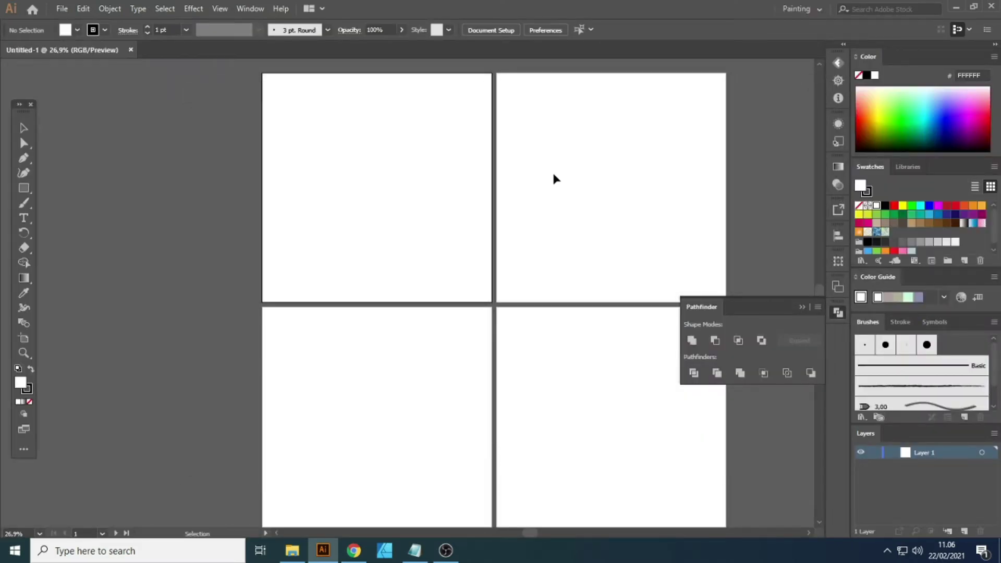
pyautogui.click(563, 175)
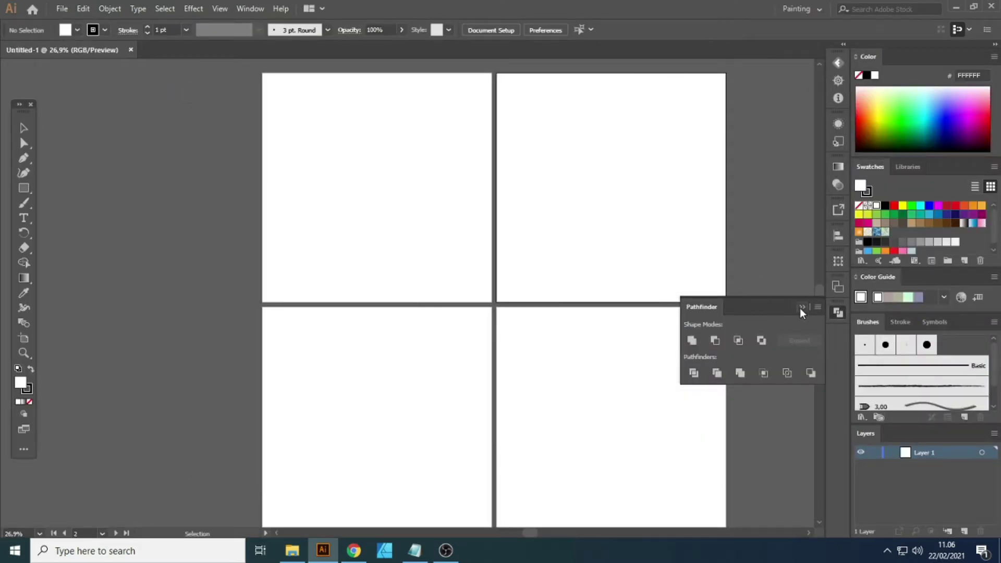
# Step: Close the Pathfinder panel, paste the sketch photo and move it left of the artboards
pyautogui.click(802, 308)
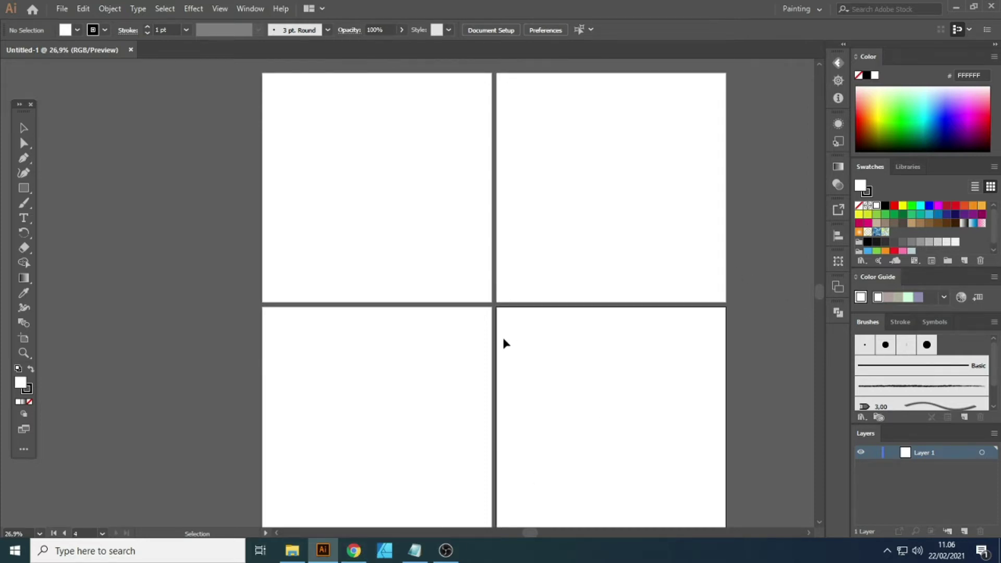
pyautogui.hotkey('ctrl', 'v')
pyautogui.moveTo(431, 283); pyautogui.dragTo(234, 219)
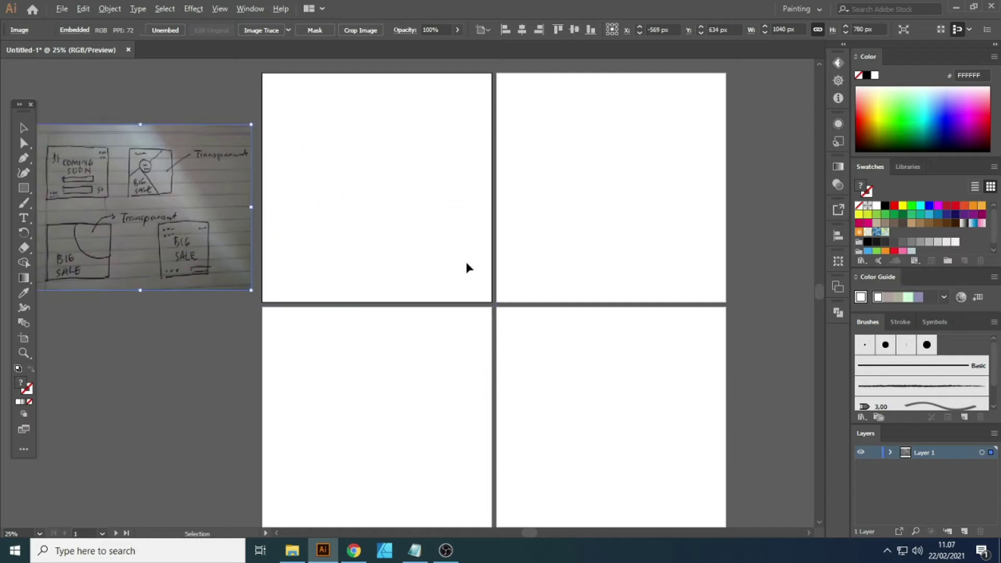
pyautogui.hotkey('ctrl', '-')
# Step: Zoom in on the sketch photo and shift it further left of the artboards
pyautogui.hotkey('ctrl', '+')
pyautogui.hotkey('ctrl', '+')
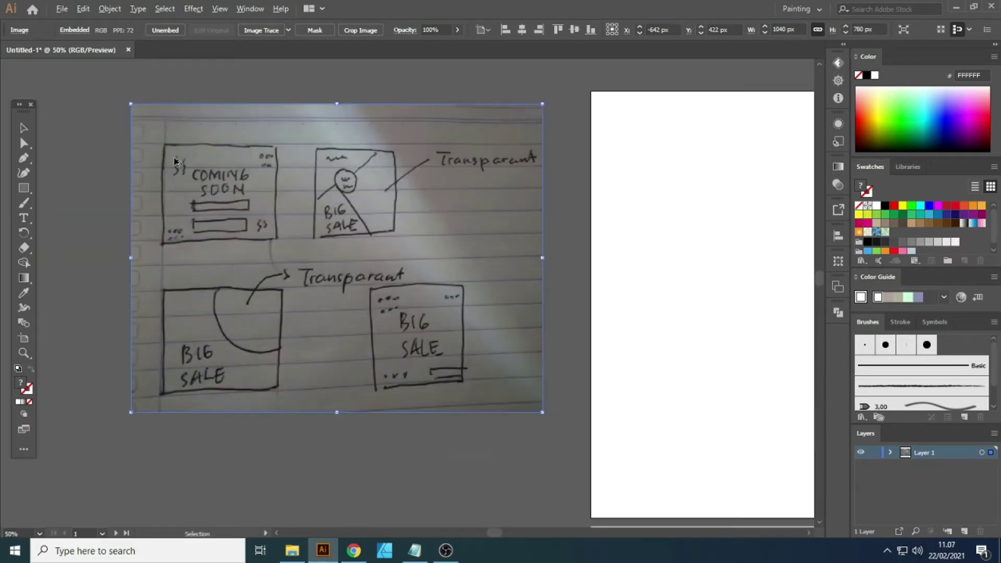
pyautogui.hotkey('ctrl', '+')
pyautogui.scroll(1, 203, 193)
pyautogui.scroll(1, 204, 193)
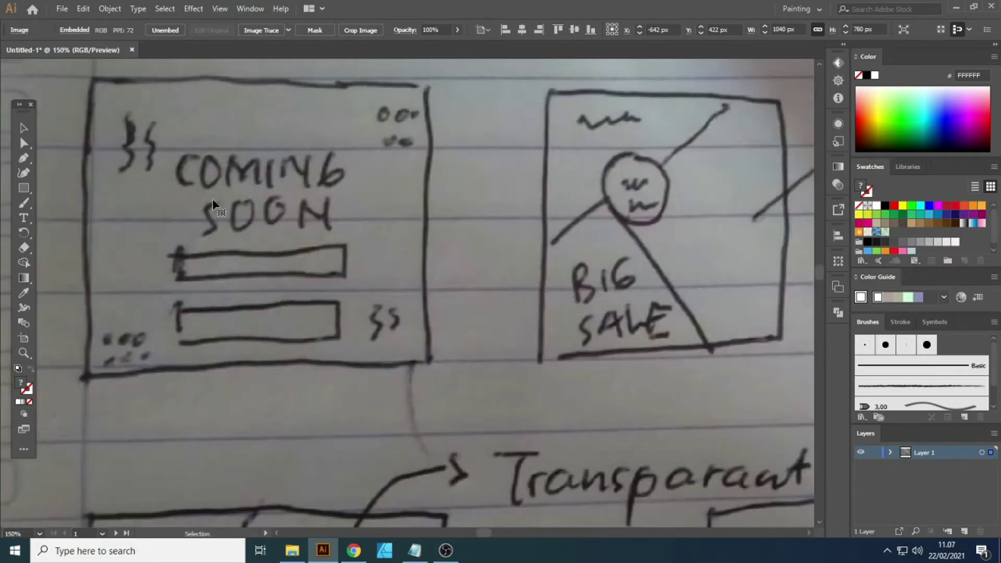
pyautogui.scroll(-2, 250, 197)
pyautogui.scroll(-2, 286, 200)
pyautogui.moveTo(410, 187); pyautogui.dragTo(312, 181)
pyautogui.click(431, 134)
pyautogui.scroll(3, 432, 164)
pyautogui.scroll(1, 431, 164)
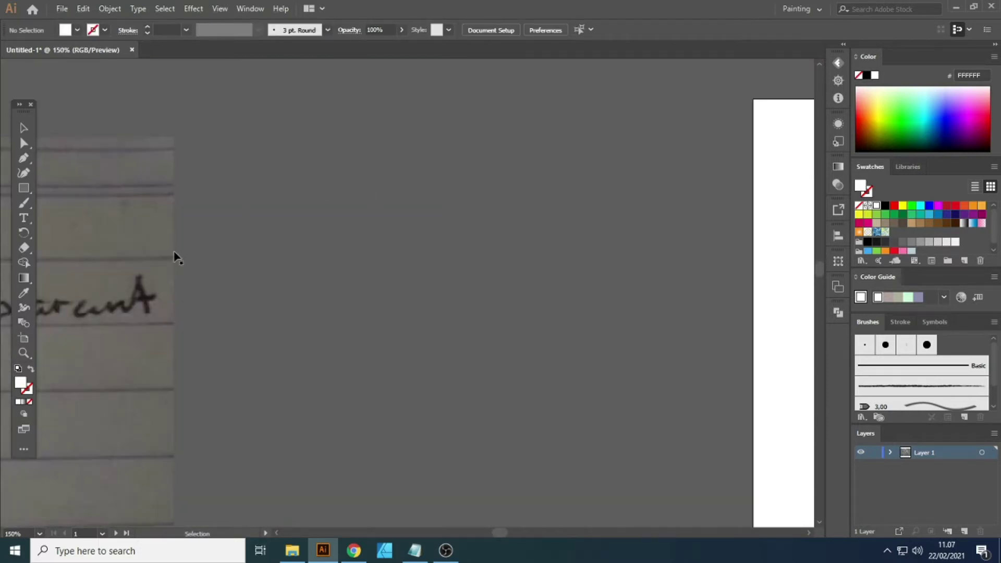
pyautogui.click(24, 189)
# Step: Draw a small circle with the Ellipse tool and duplicate it twice to the right
pyautogui.click(80, 203)
pyautogui.moveTo(322, 184)
pyautogui.mouseDown()
pyautogui.moveTo(372, 233)
pyautogui.moveTo(410, 219)
pyautogui.mouseUp()
pyautogui.press('v')
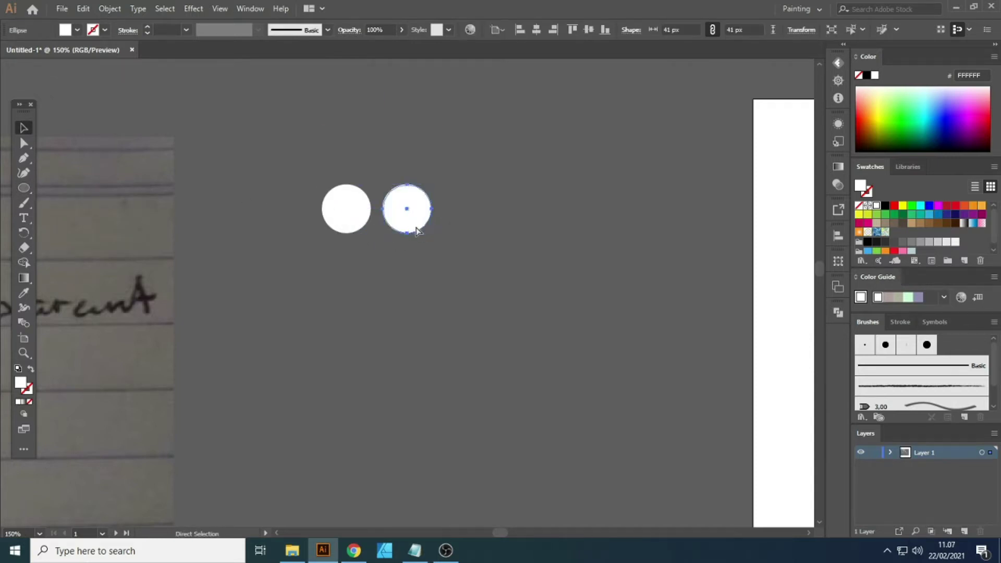
pyautogui.hotkey('ctrl', 'd')
pyautogui.click(347, 219)
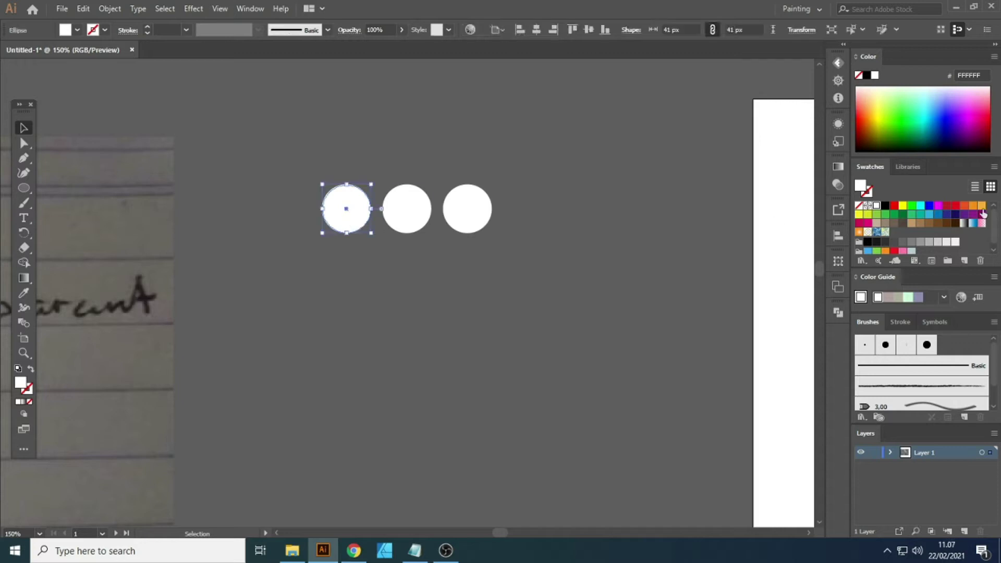
# Step: Fill the first circle with orange FF7300 via the Color Picker
pyautogui.click(964, 205)
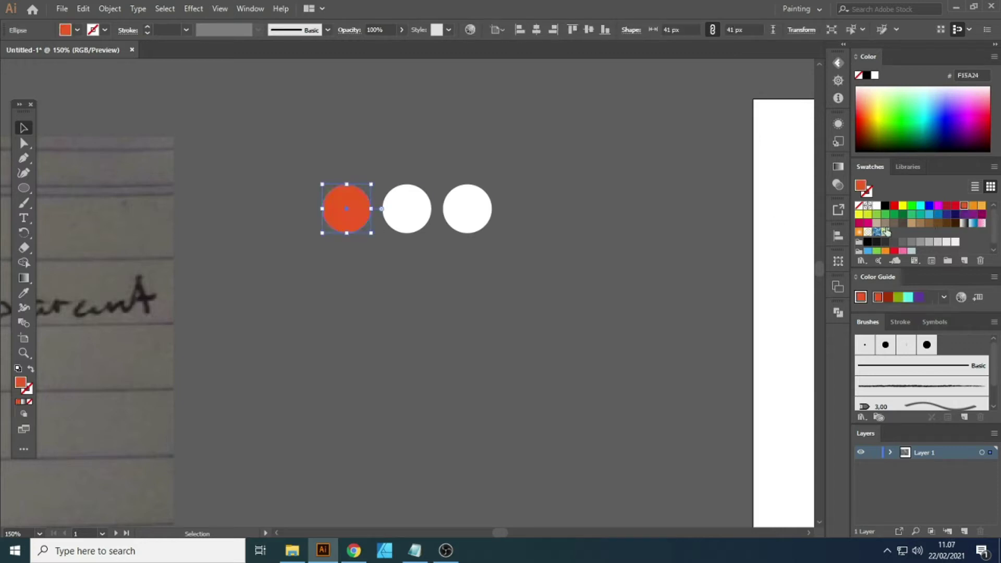
pyautogui.doubleClick(21, 385)
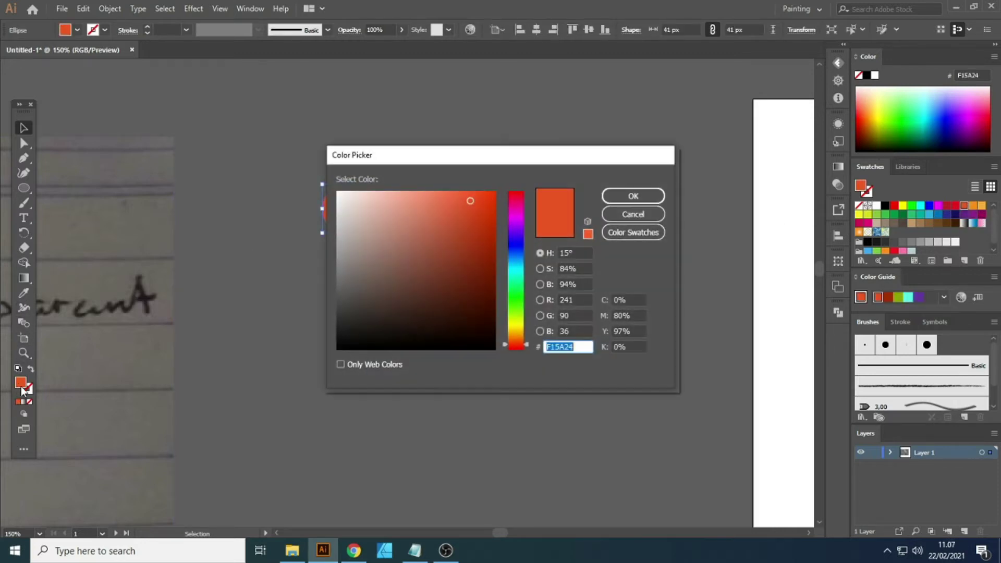
pyautogui.moveTo(470, 201); pyautogui.dragTo(494, 192)
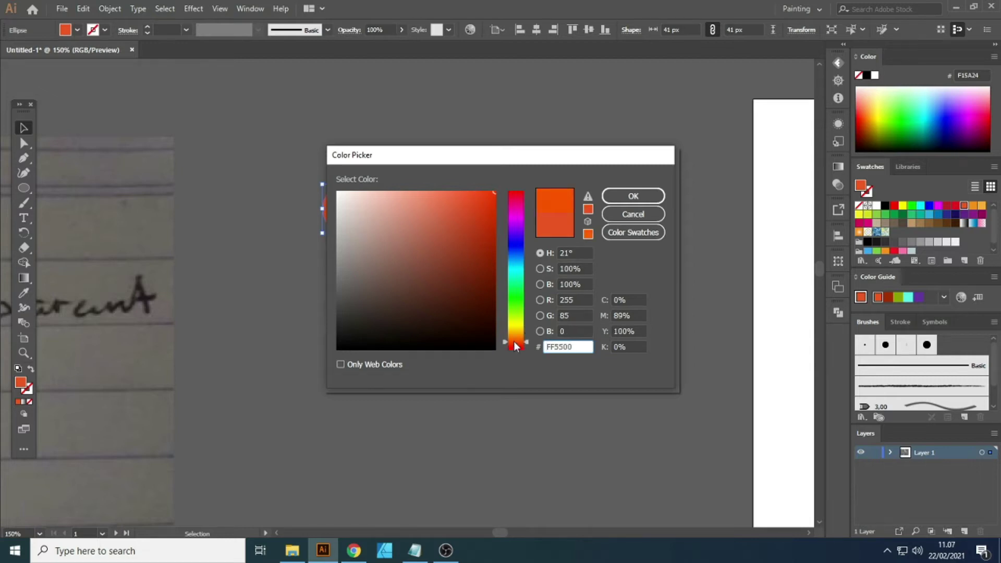
pyautogui.moveTo(515, 343); pyautogui.dragTo(517, 338)
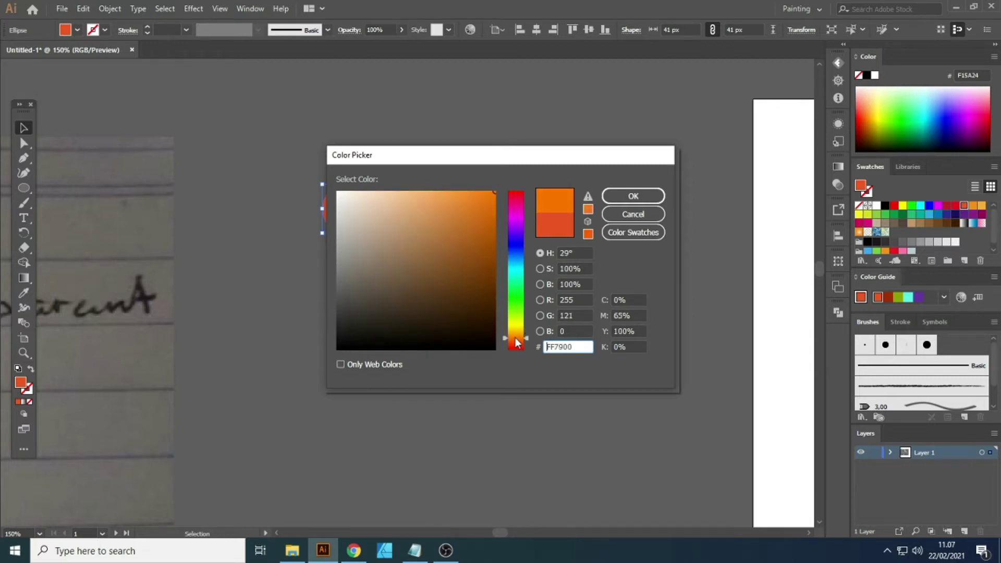
pyautogui.click(653, 200)
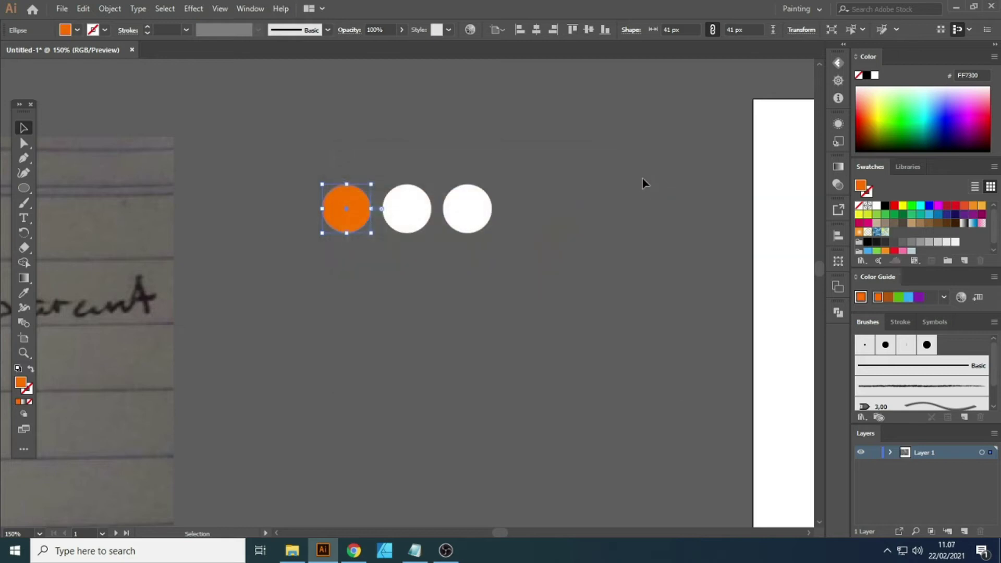
# Step: Fill the middle circle black and the right circle a redder orange FF5500
pyautogui.click(425, 214)
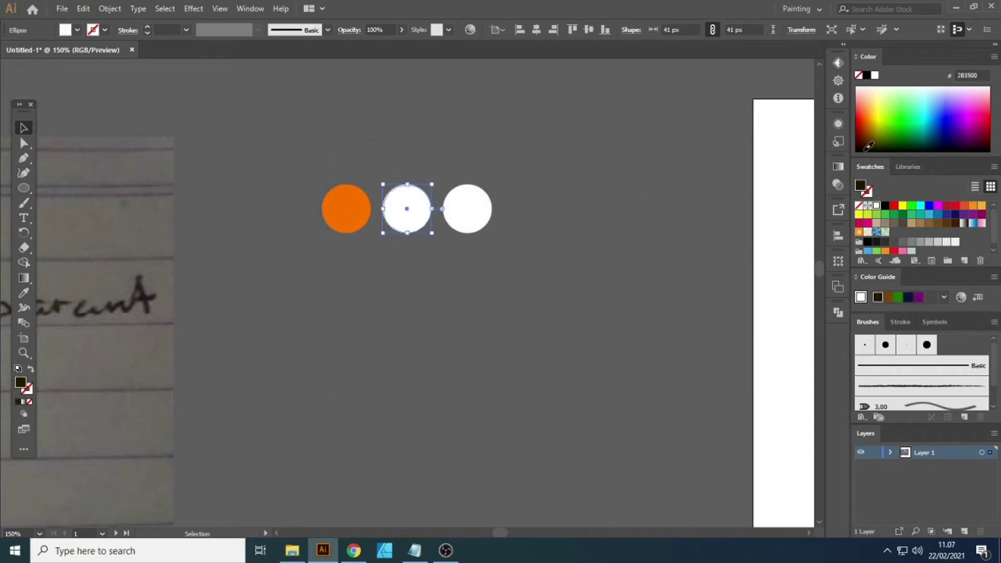
pyautogui.click(867, 76)
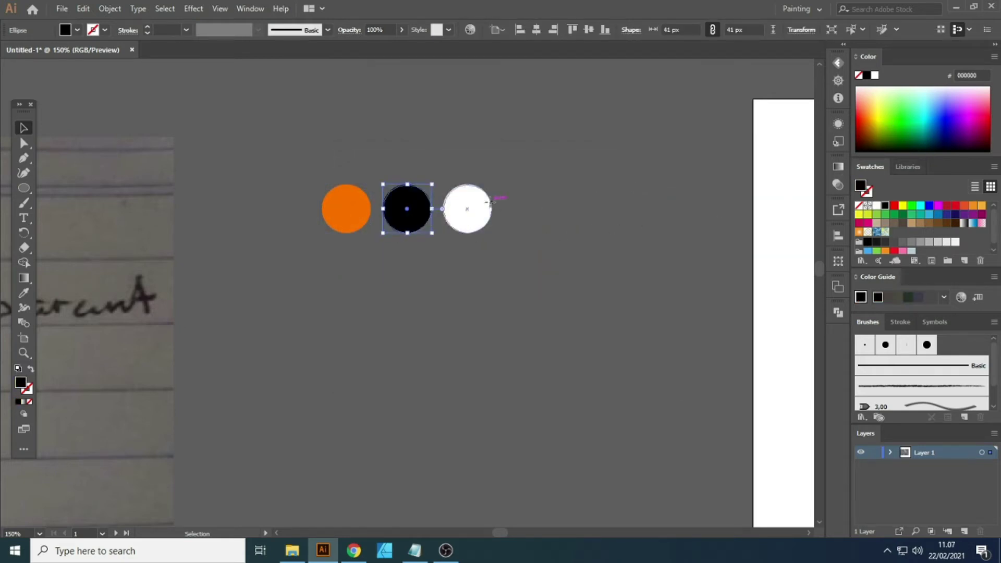
pyautogui.click(489, 208)
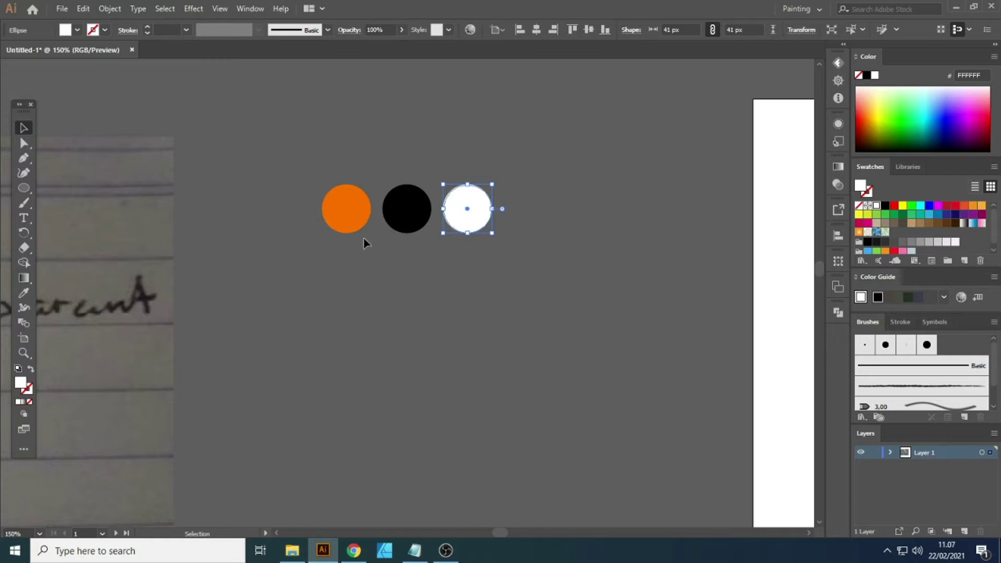
pyautogui.press('i')
pyautogui.click(348, 214)
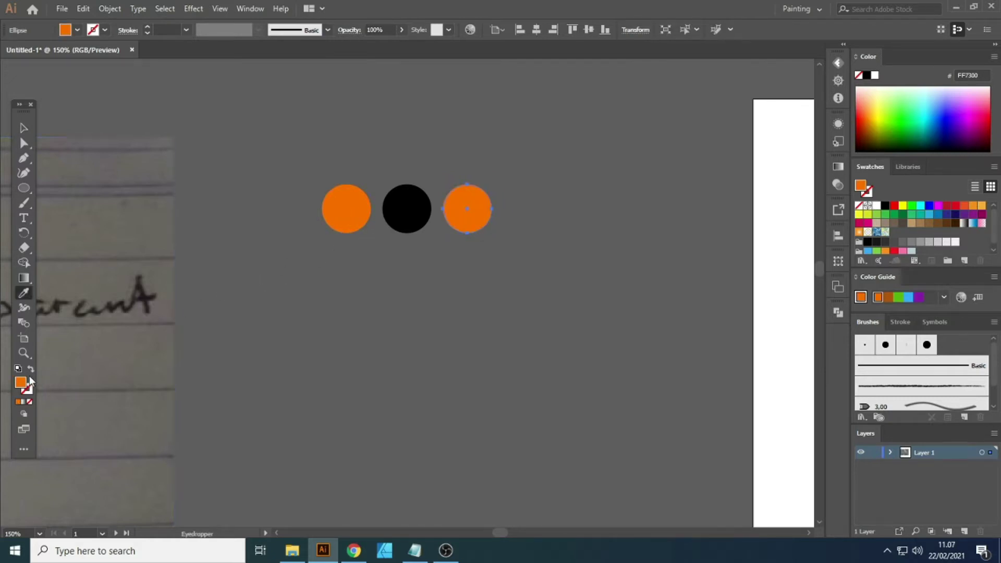
pyautogui.doubleClick(22, 384)
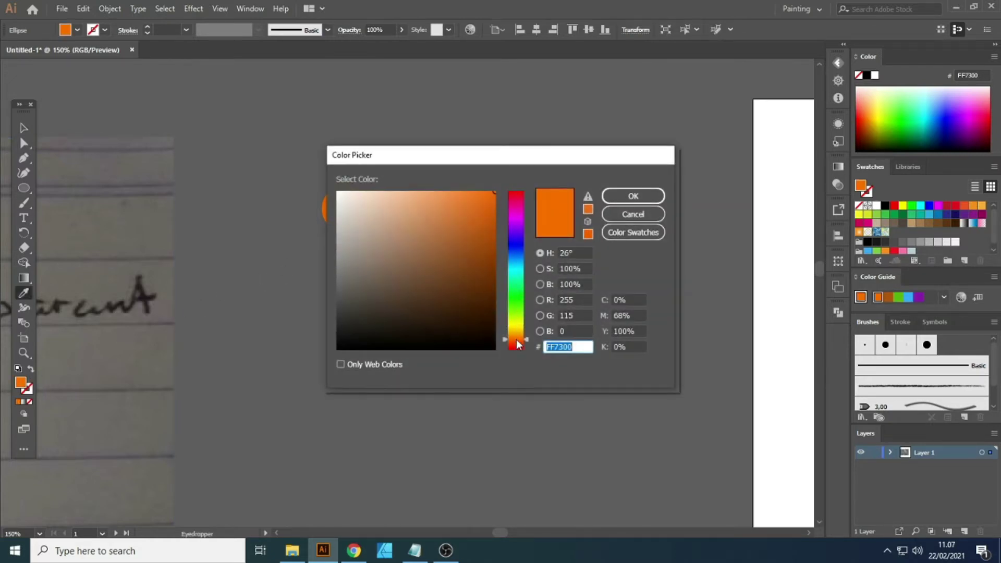
pyautogui.moveTo(518, 343); pyautogui.dragTo(518, 346)
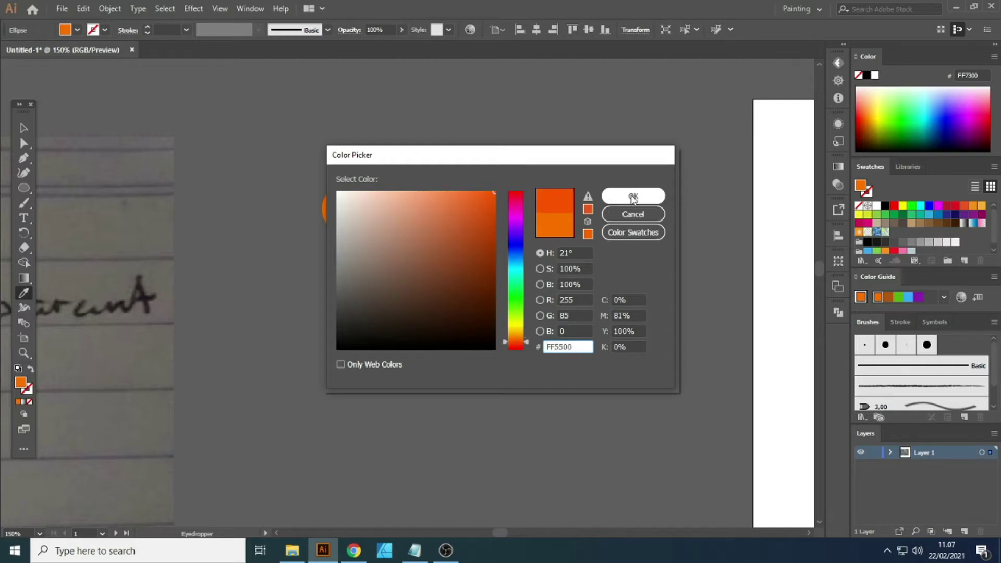
pyautogui.click(632, 197)
# Step: Select all three colour circles to check them, then deselect
pyautogui.press('v')
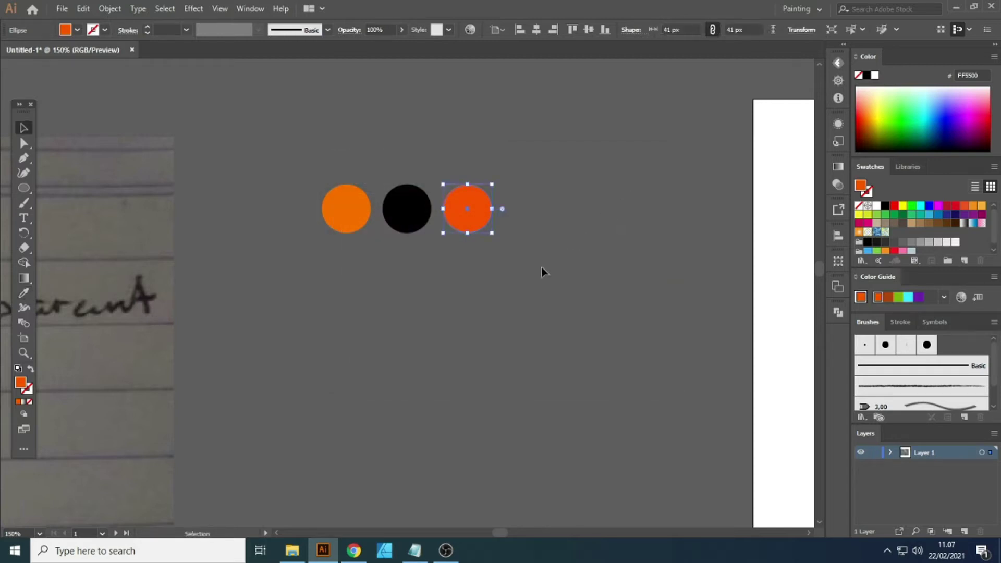
pyautogui.moveTo(529, 170); pyautogui.dragTo(284, 280)
pyautogui.press('a')
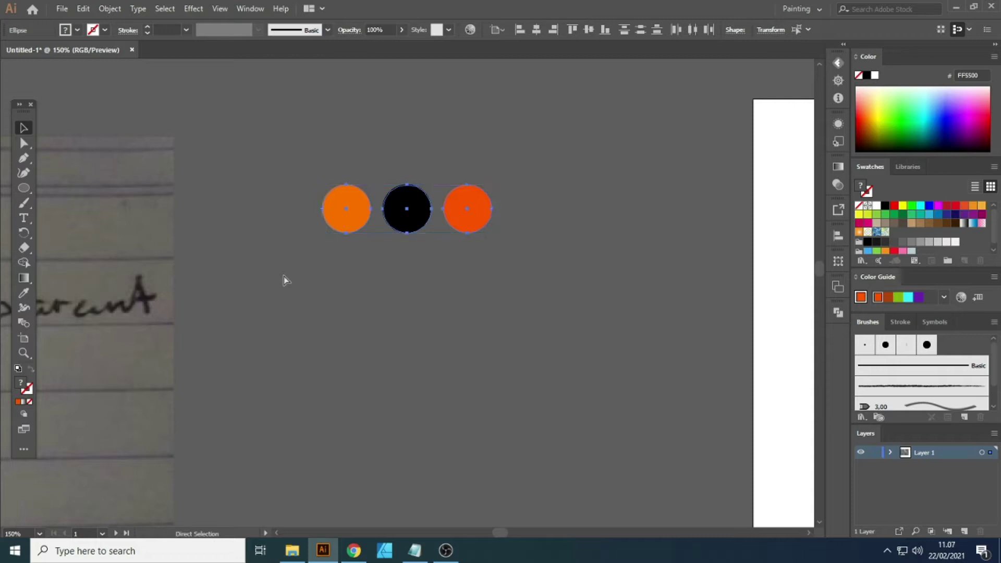
pyautogui.press('v')
pyautogui.click(356, 295)
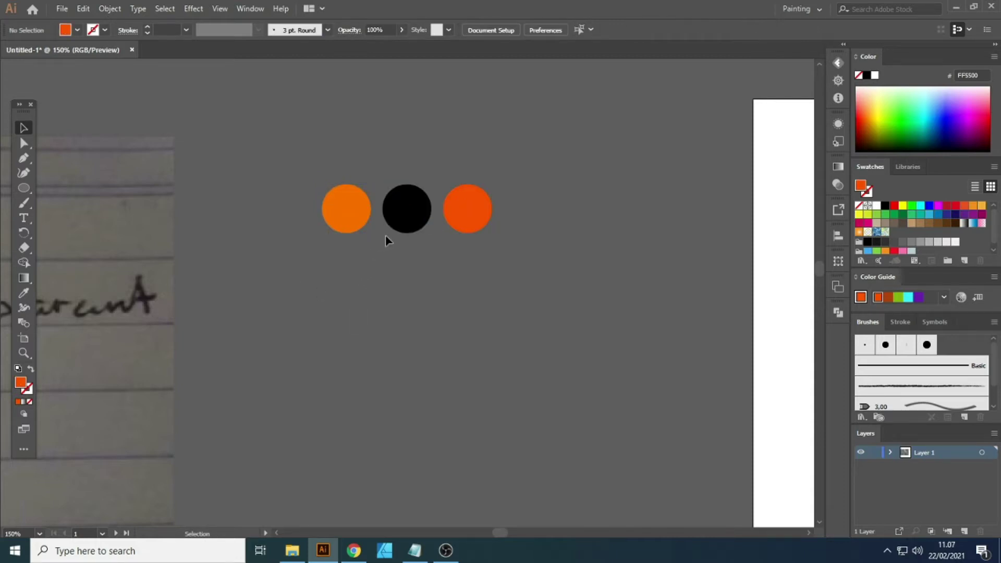
# Step: Nudge the orange circle and draw a 1080 × 1080 px rectangle
pyautogui.scroll(-3, 375, 232)
pyautogui.moveTo(399, 224); pyautogui.dragTo(405, 213)
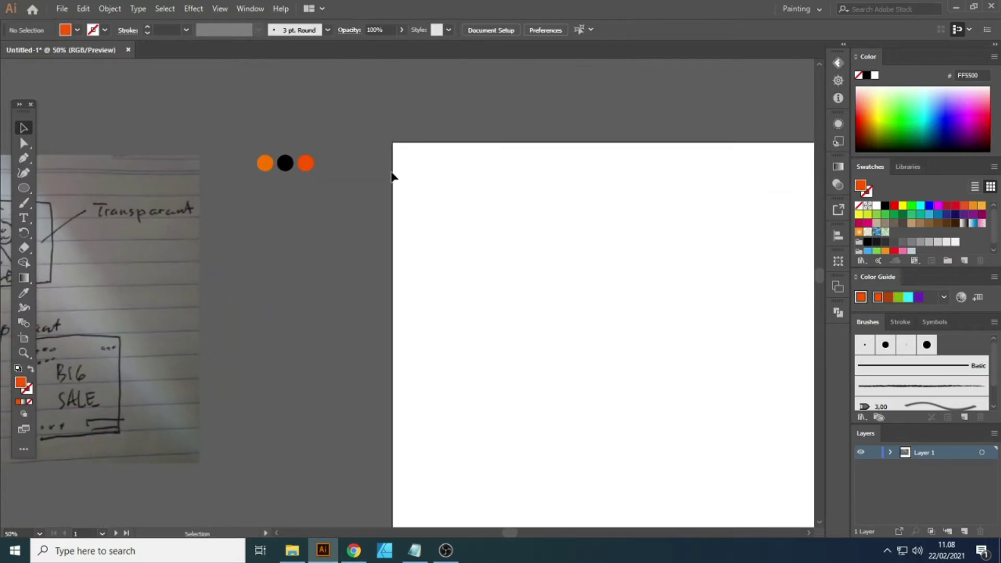
pyautogui.scroll(-1, 383, 190)
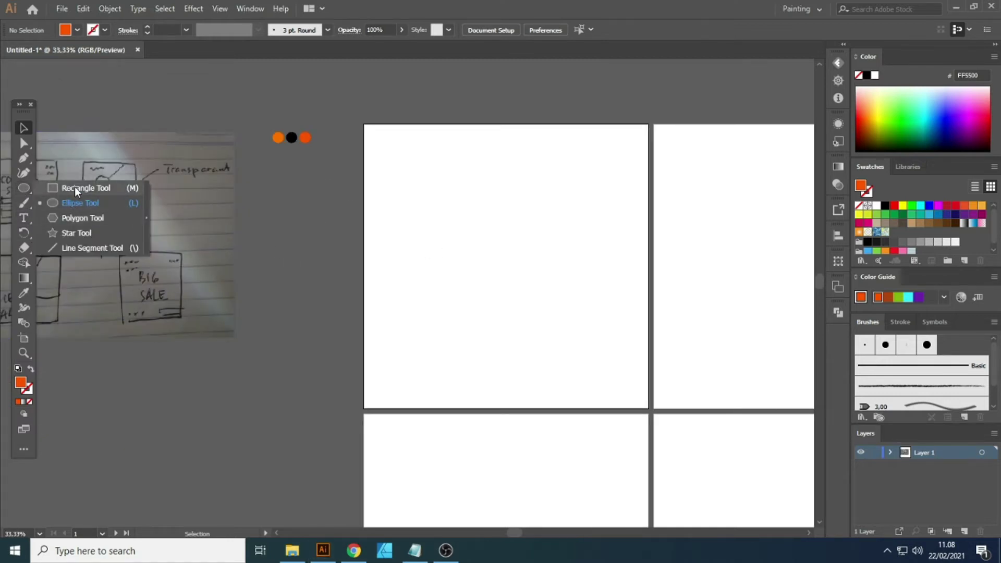
pyautogui.moveTo(20, 190); pyautogui.dragTo(74, 187)
pyautogui.write('1')
pyautogui.press('Tab')
pyautogui.write('1')
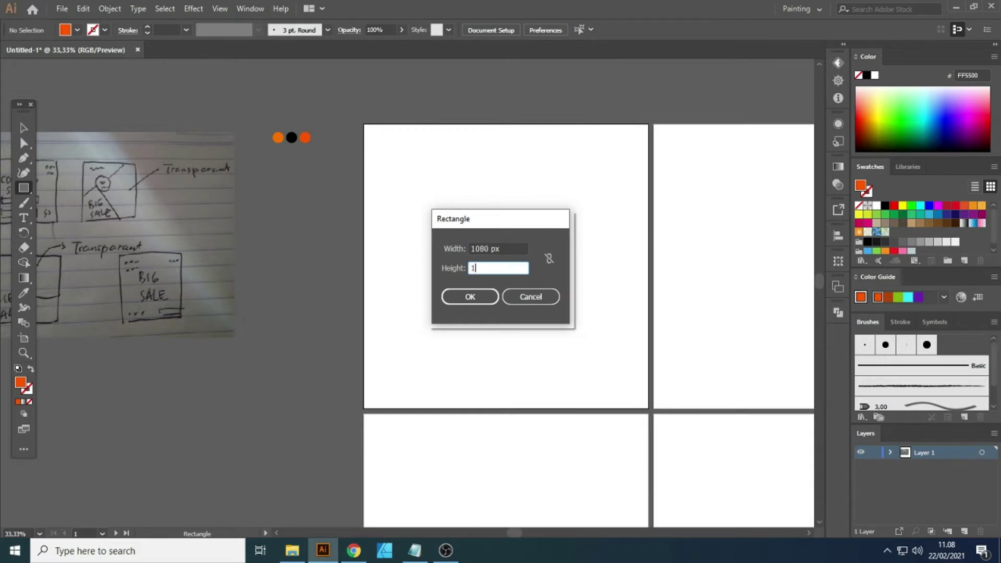
pyautogui.press('Return')
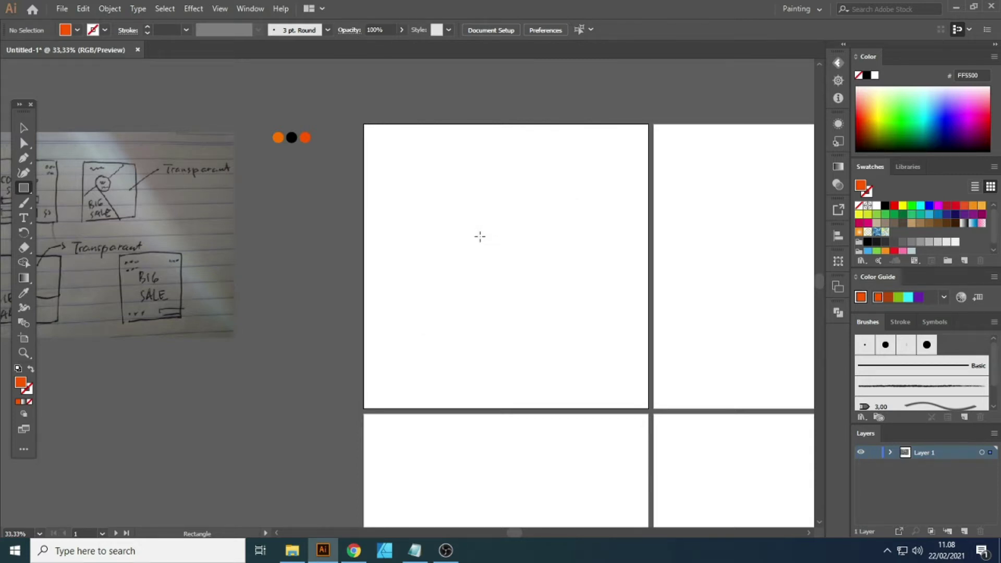
# Step: Centre the square horizontally and vertically on the top-left artboard
pyautogui.press('v')
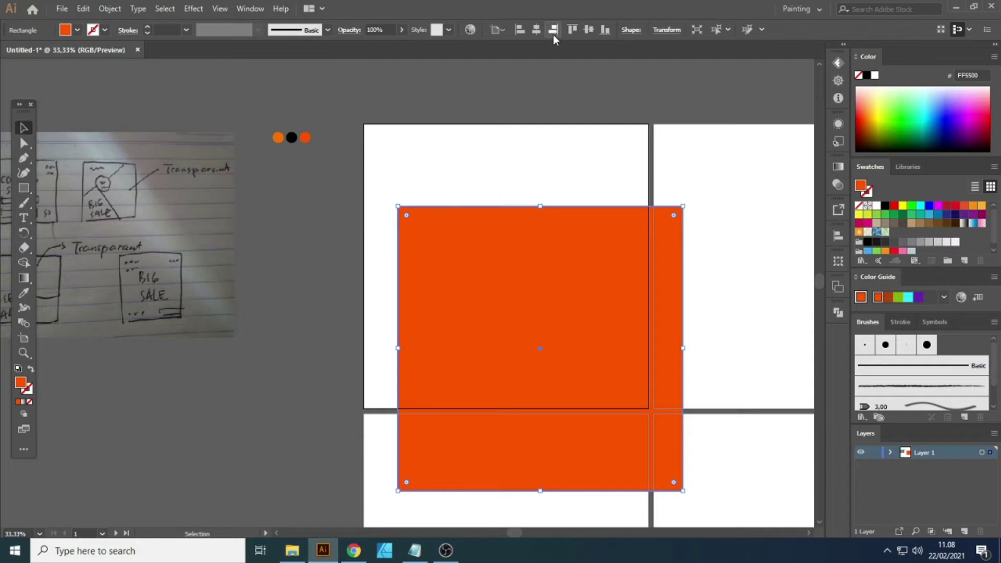
pyautogui.click(536, 30)
pyautogui.click(588, 29)
pyautogui.click(551, 80)
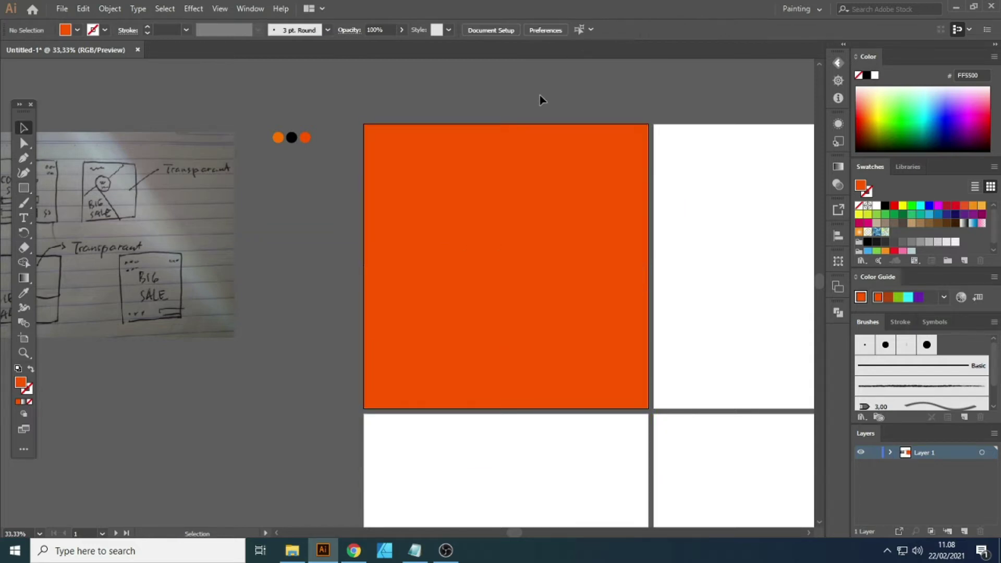
# Step: Fill the square orange by sampling the orange colour dot with the Eyedropper
pyautogui.click(384, 213)
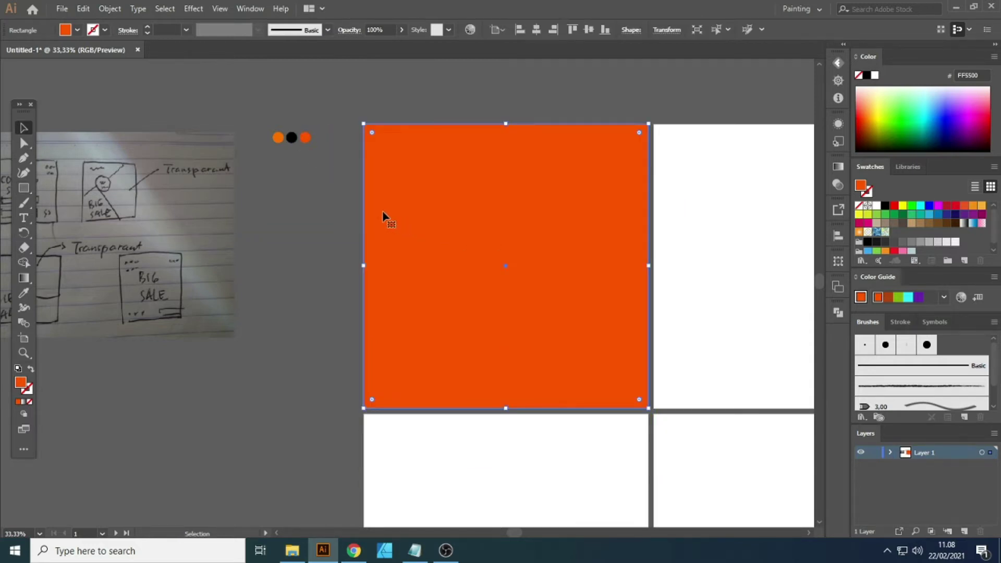
pyautogui.press('i')
pyautogui.click(292, 137)
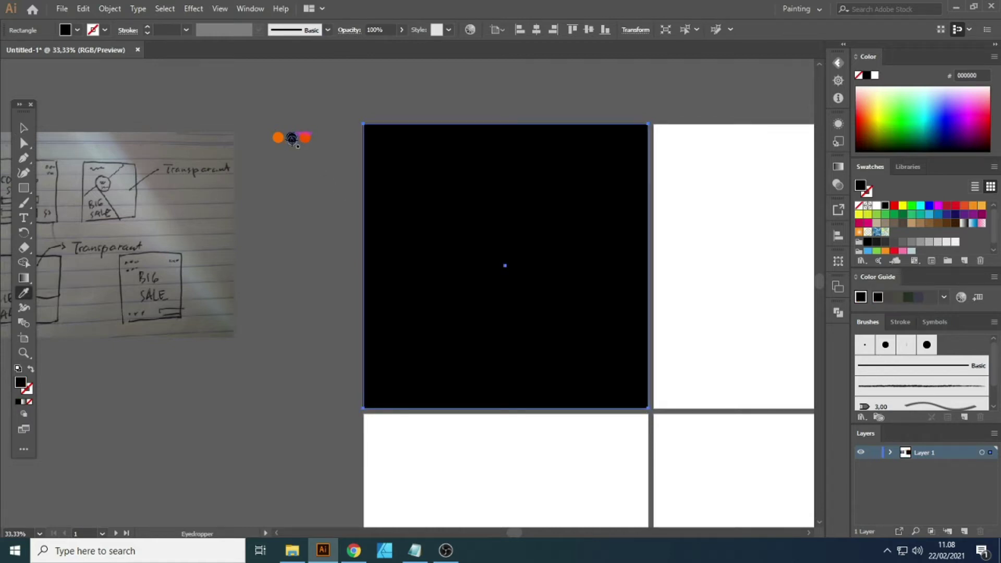
pyautogui.click(305, 137)
pyautogui.press('v')
pyautogui.click(322, 211)
pyautogui.click(386, 209)
pyautogui.click(304, 214)
# Step: Place a new text insertion point on the pasteboard with the Type tool
pyautogui.scroll(-2, 308, 195)
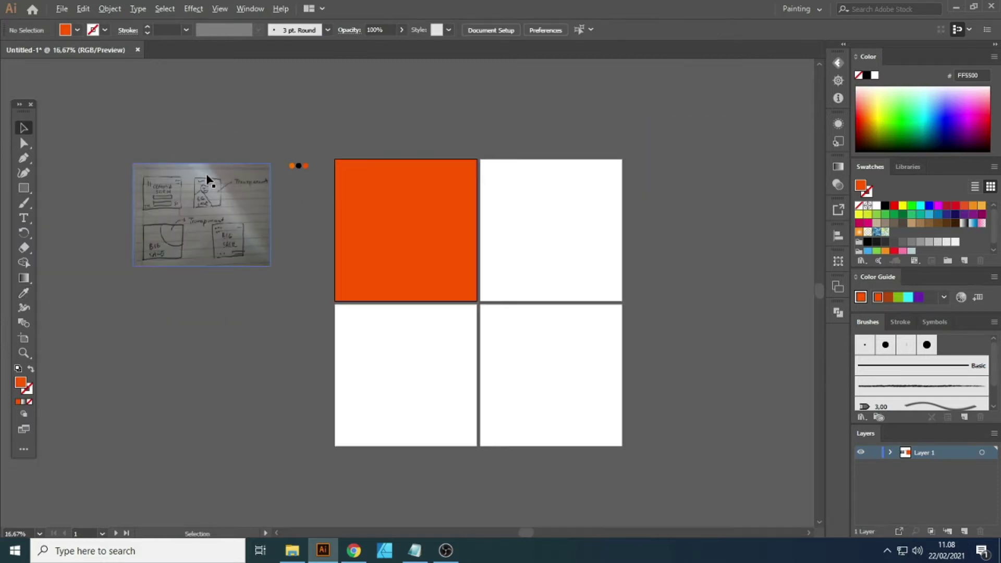
pyautogui.scroll(3, 207, 179)
pyautogui.scroll(1, 207, 179)
pyautogui.scroll(-1, 313, 198)
pyautogui.scroll(-1, 467, 216)
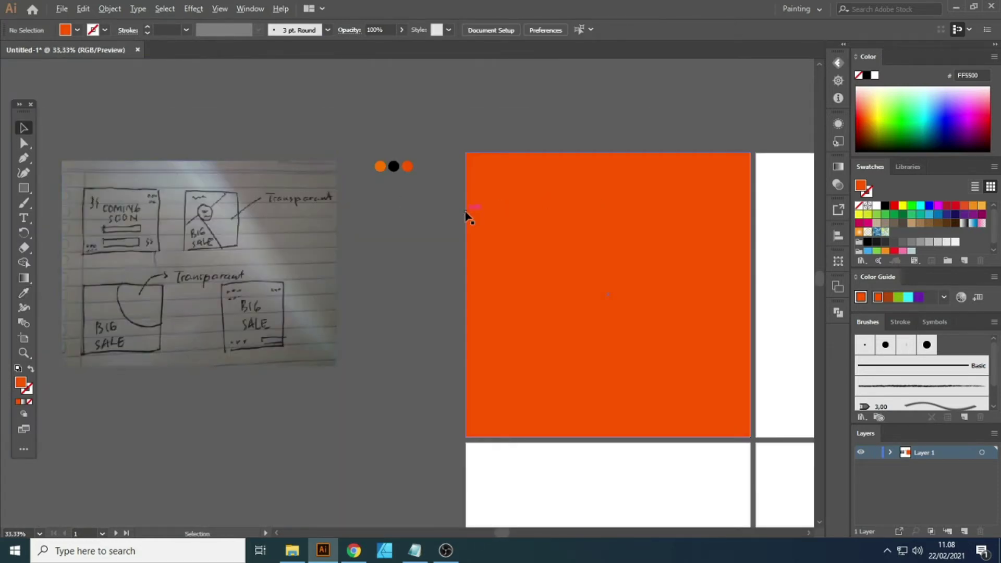
pyautogui.scroll(1, 472, 238)
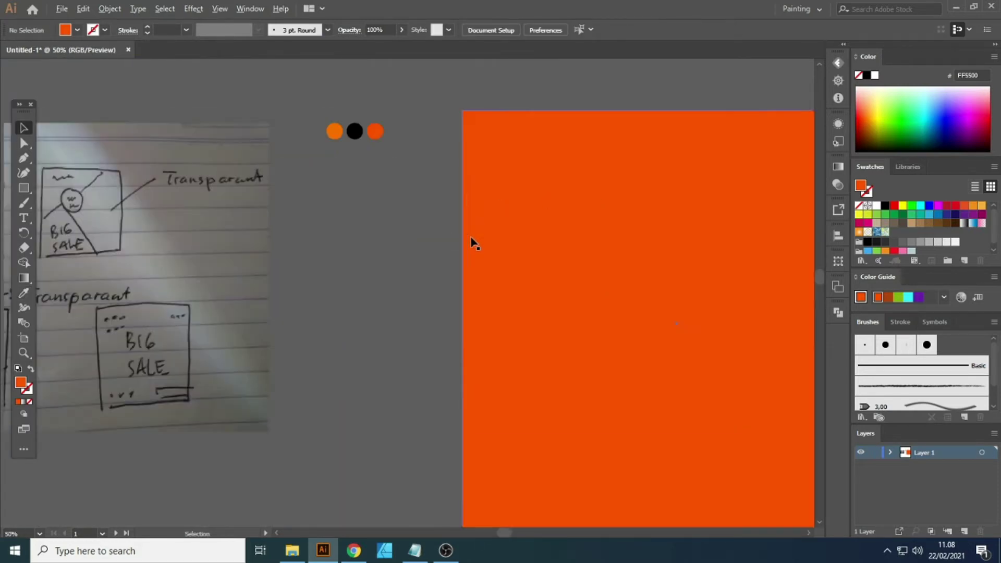
pyautogui.press('t')
pyautogui.click(400, 209)
pyautogui.scroll(3, 380, 218)
# Step: Type COMINGSOON as a black text line and select all its letters
pyautogui.scroll(1, 381, 218)
pyautogui.write('co')
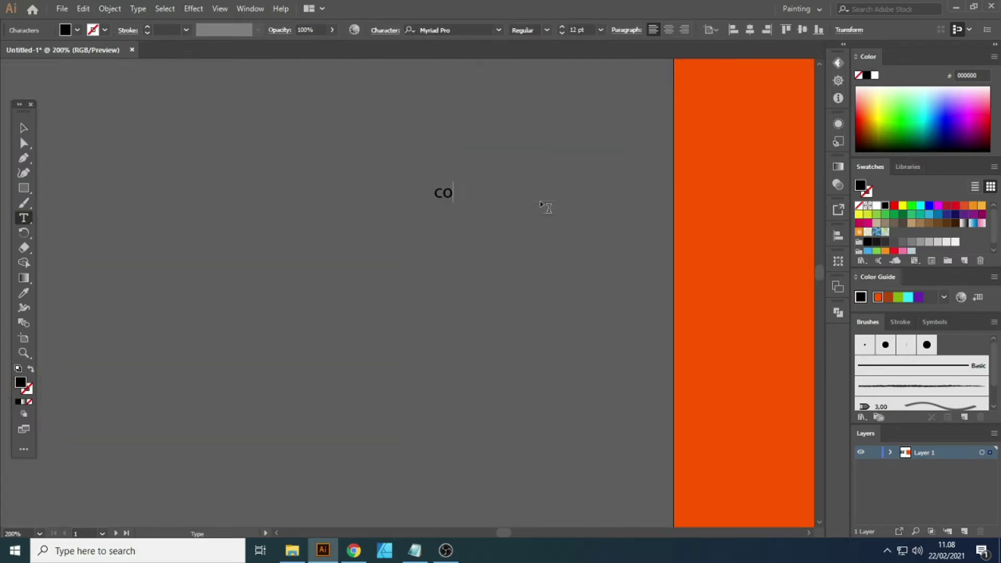
pyautogui.write('COMM')
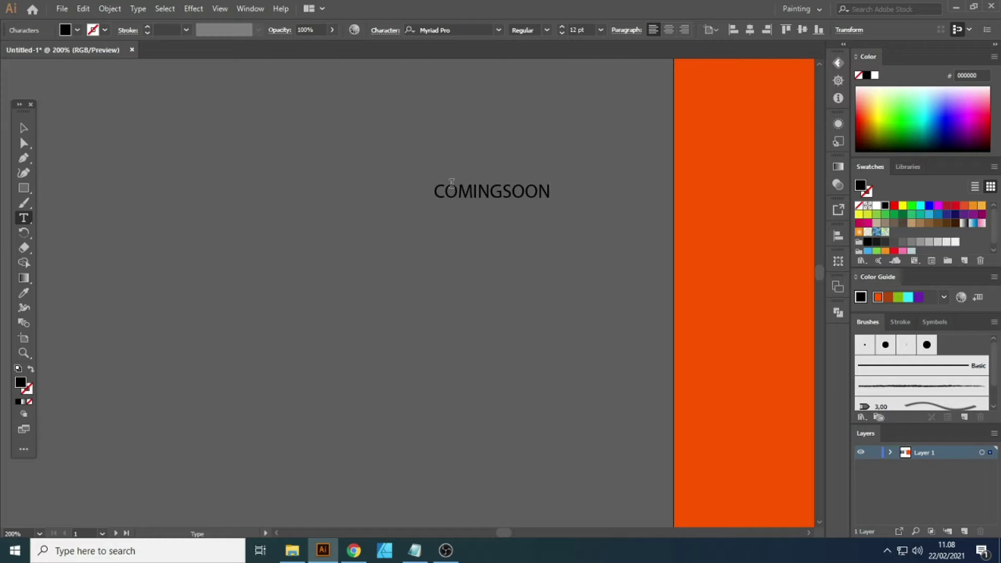
pyautogui.click(23, 128)
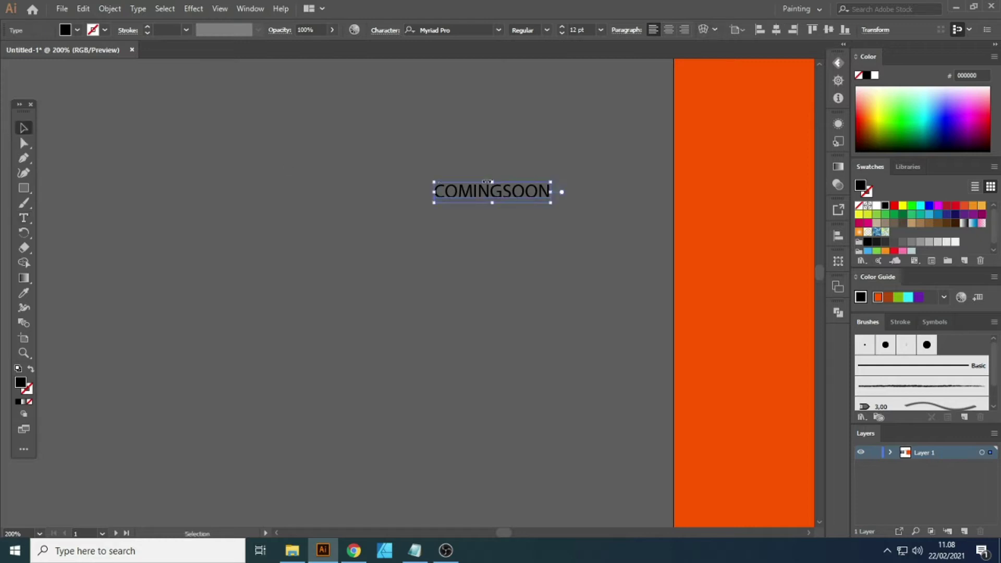
pyautogui.scroll(2, 526, 194)
pyautogui.doubleClick(497, 197)
pyautogui.doubleClick(535, 179)
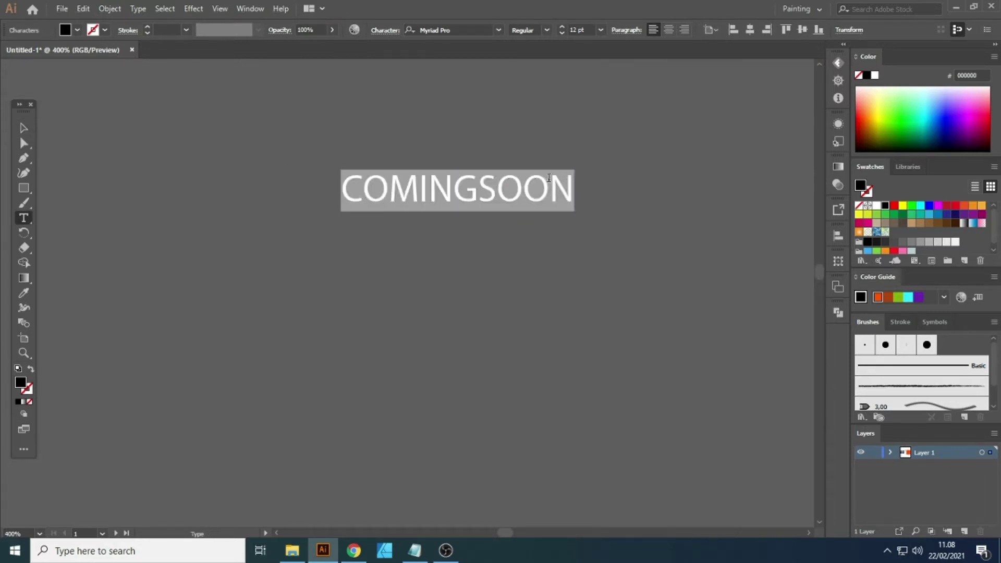
# Step: Delete the letters SOON so the text reads COMING
pyautogui.click(545, 188)
pyautogui.moveTo(478, 190); pyautogui.dragTo(574, 194)
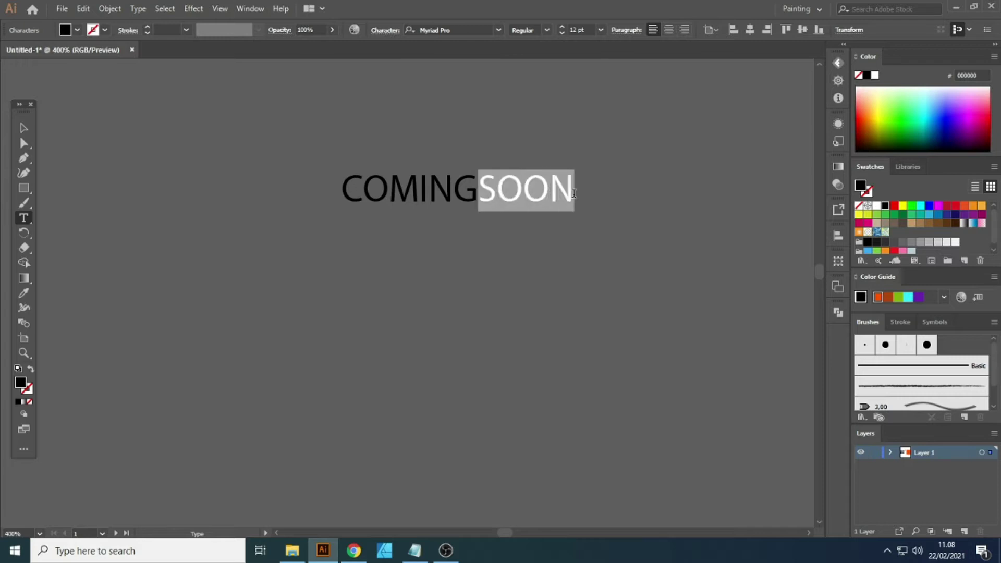
pyautogui.press('BackSpace')
# Step: Centre-align the COMING text and set it in Montserrat Bold
pyautogui.click(25, 128)
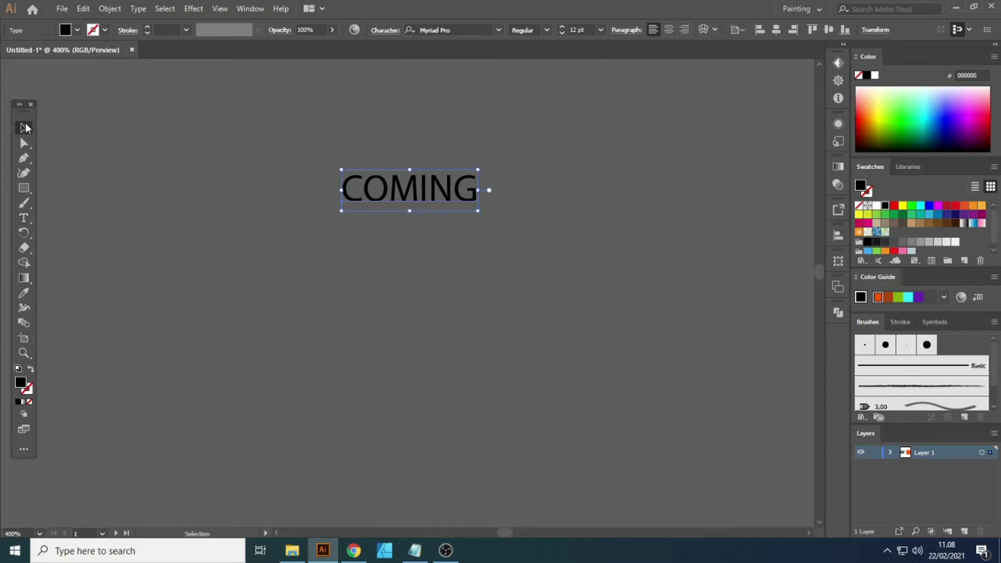
pyautogui.click(669, 30)
pyautogui.click(459, 29)
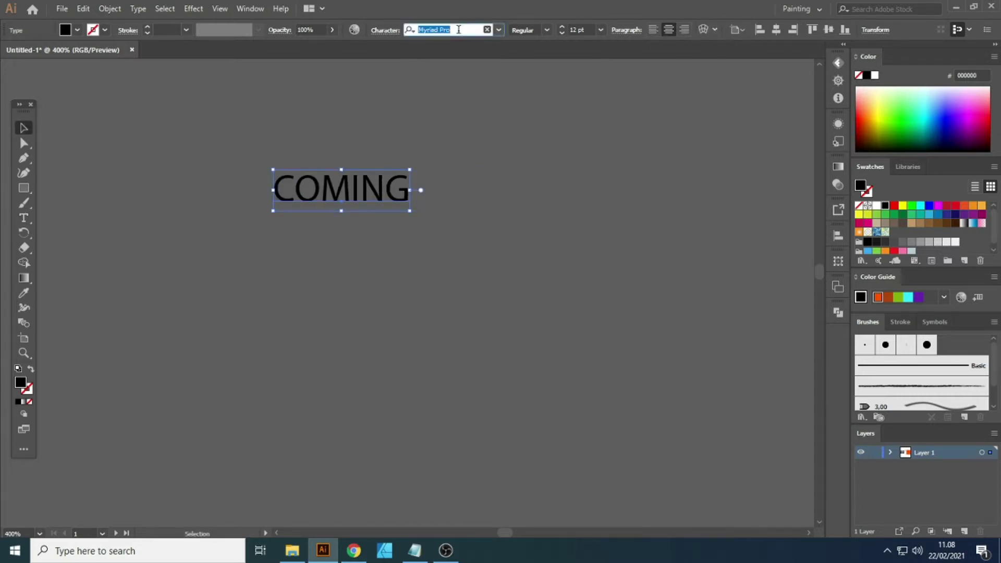
pyautogui.write('MONT')
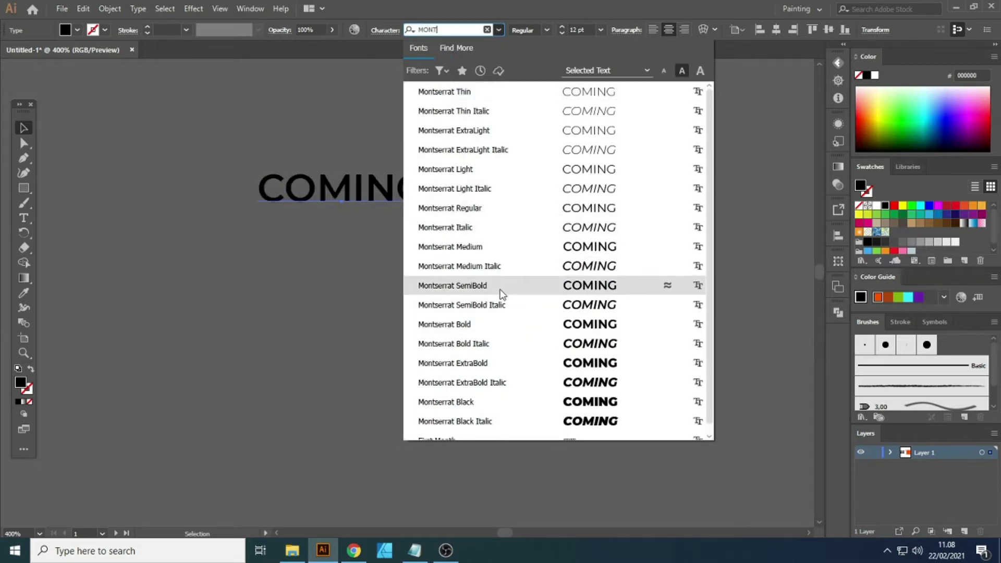
pyautogui.click(471, 325)
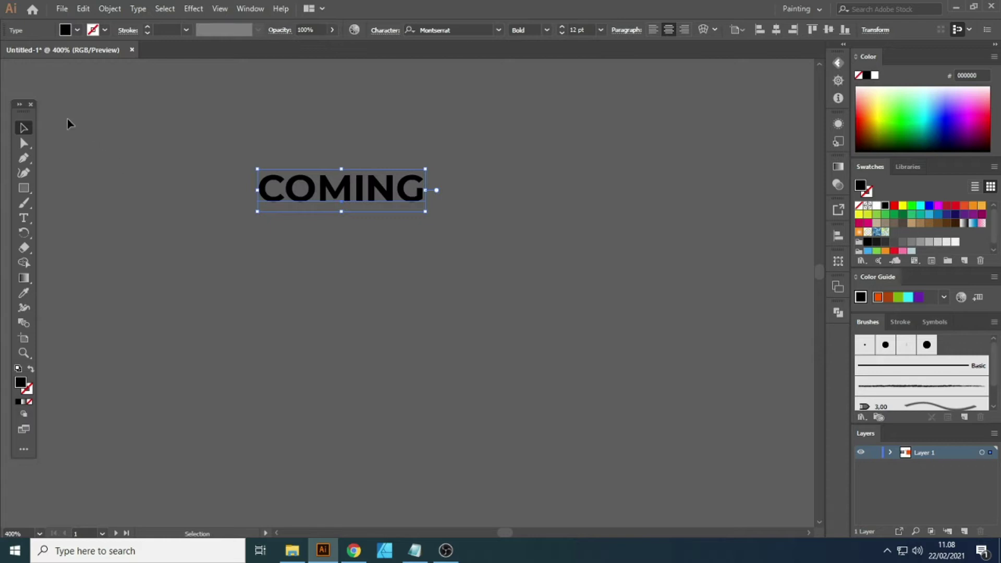
pyautogui.scroll(-3, 372, 195)
pyautogui.scroll(-2, 365, 204)
# Step: Enlarge COMING and centre it horizontally relative to the orange artboard
pyautogui.moveTo(355, 205); pyautogui.dragTo(417, 252)
pyautogui.scroll(-2, 292, 198)
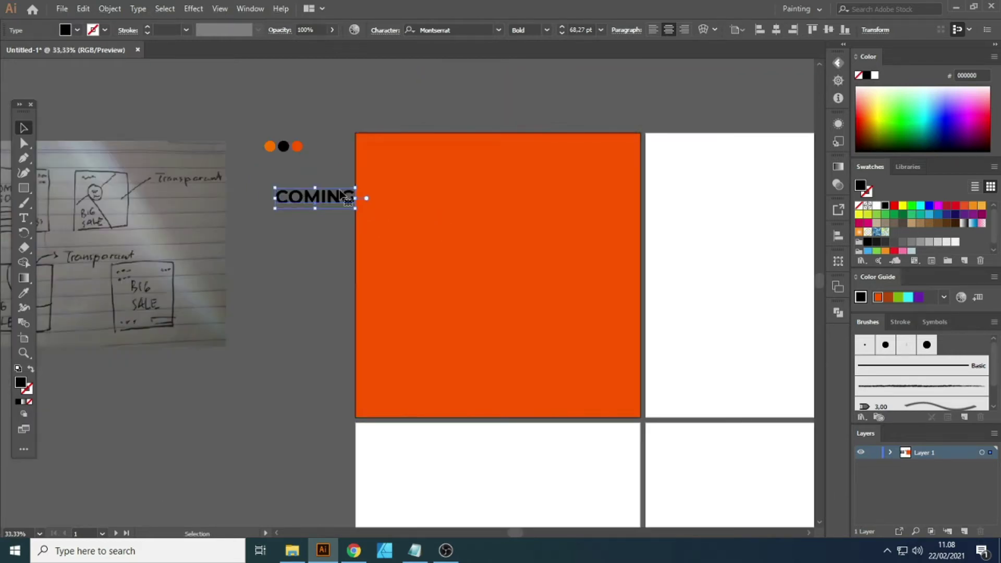
pyautogui.click(777, 32)
pyautogui.click(735, 32)
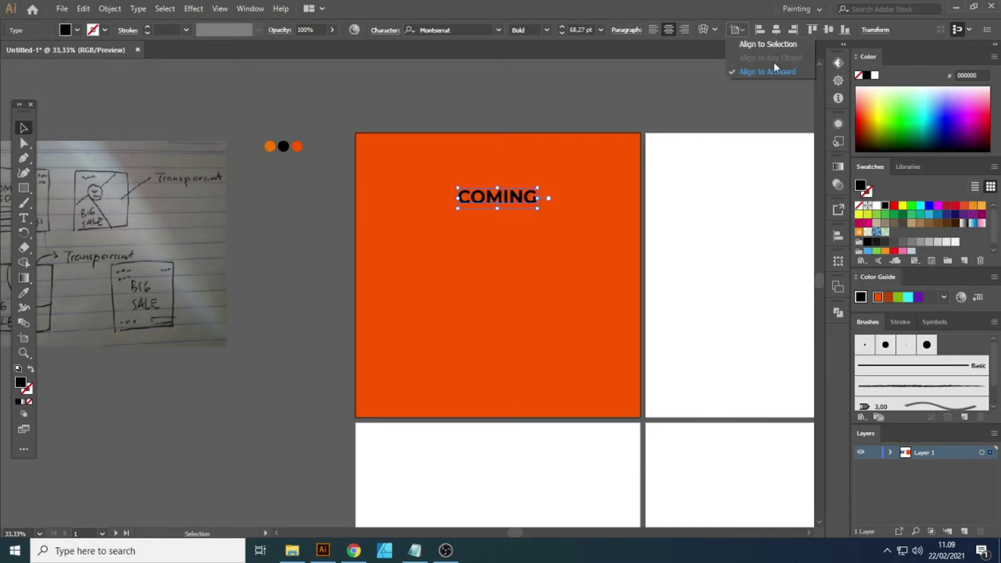
pyautogui.click(608, 83)
# Step: Scale COMING up further, lower it on the artboard, and place a copy below
pyautogui.scroll(1, 548, 212)
pyautogui.moveTo(533, 205); pyautogui.dragTo(600, 221)
pyautogui.moveTo(542, 191); pyautogui.dragTo(543, 254)
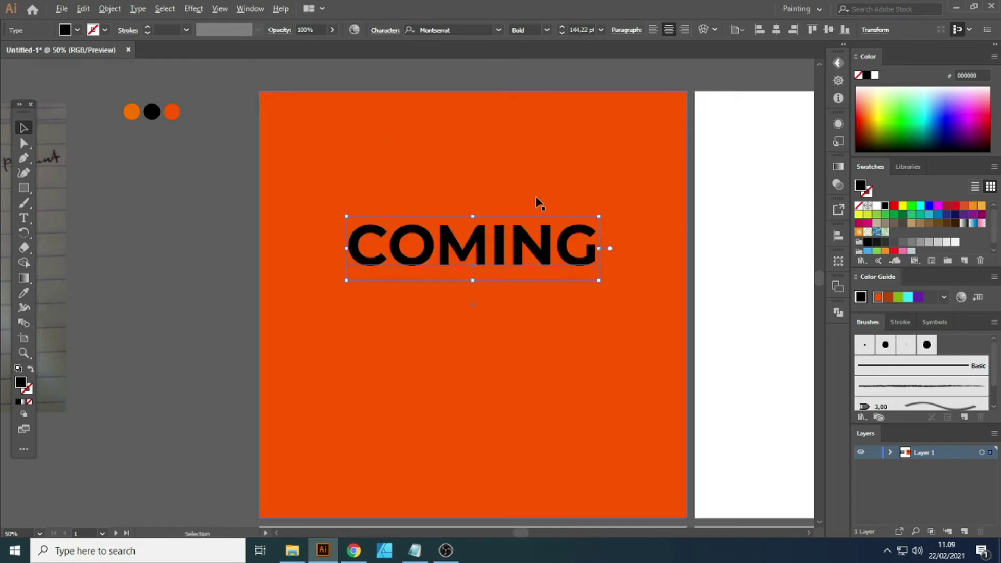
pyautogui.scroll(-3, 548, 224)
pyautogui.scroll(2, 313, 198)
pyautogui.scroll(2, 211, 199)
pyautogui.scroll(-2, 212, 199)
pyautogui.scroll(-1, 625, 224)
pyautogui.scroll(1, 537, 219)
pyautogui.scroll(2, 487, 214)
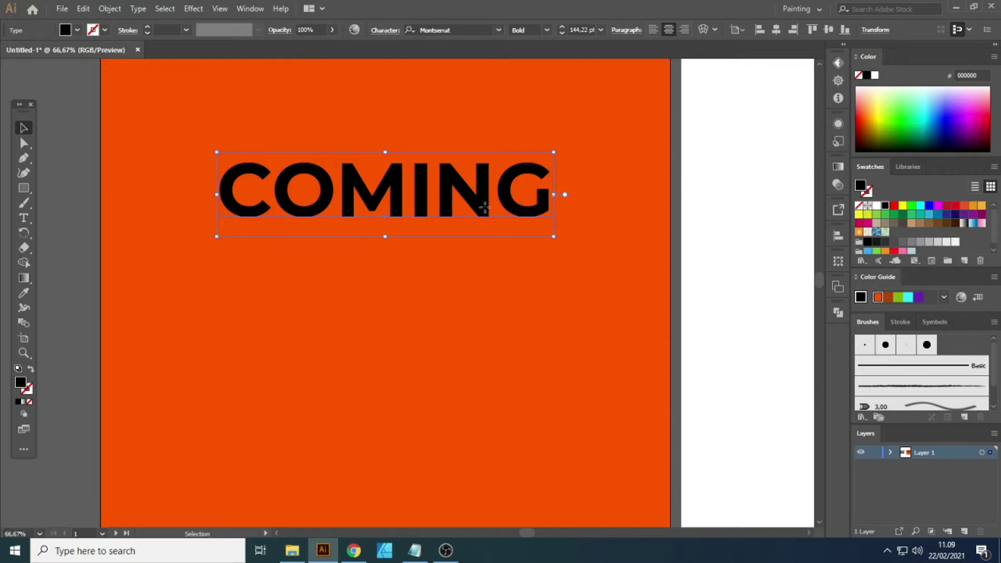
pyautogui.moveTo(485, 211); pyautogui.dragTo(488, 295)
# Step: Retype the copy as SOON, move it up under COMING and widen its tracking
pyautogui.press('t')
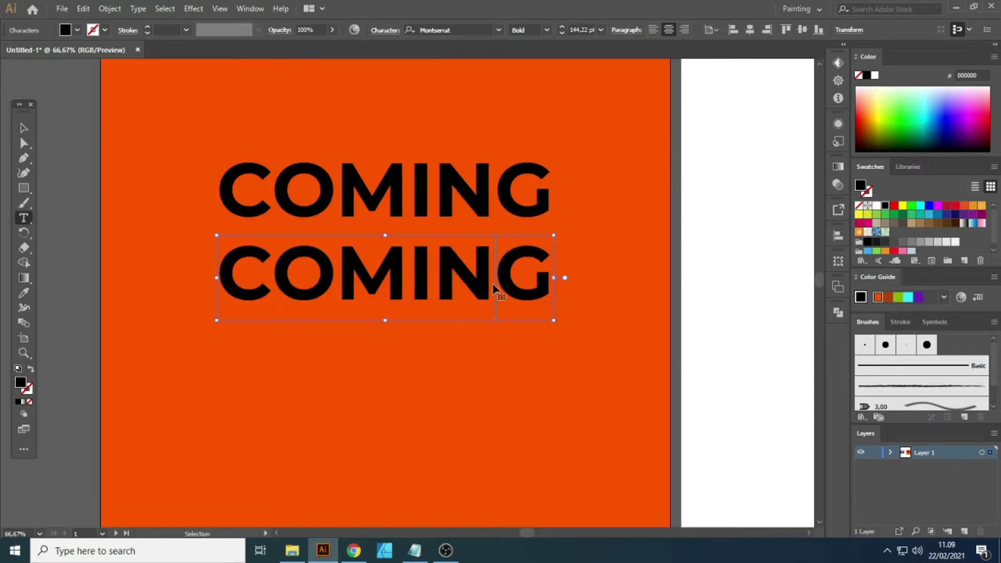
pyautogui.doubleClick(486, 284)
pyautogui.write('SOON')
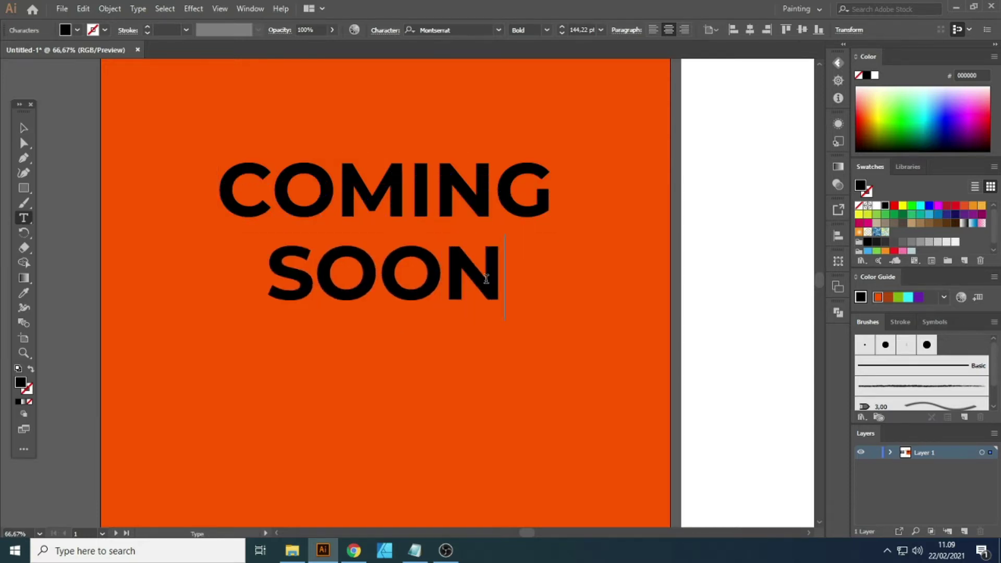
pyautogui.click(19, 134)
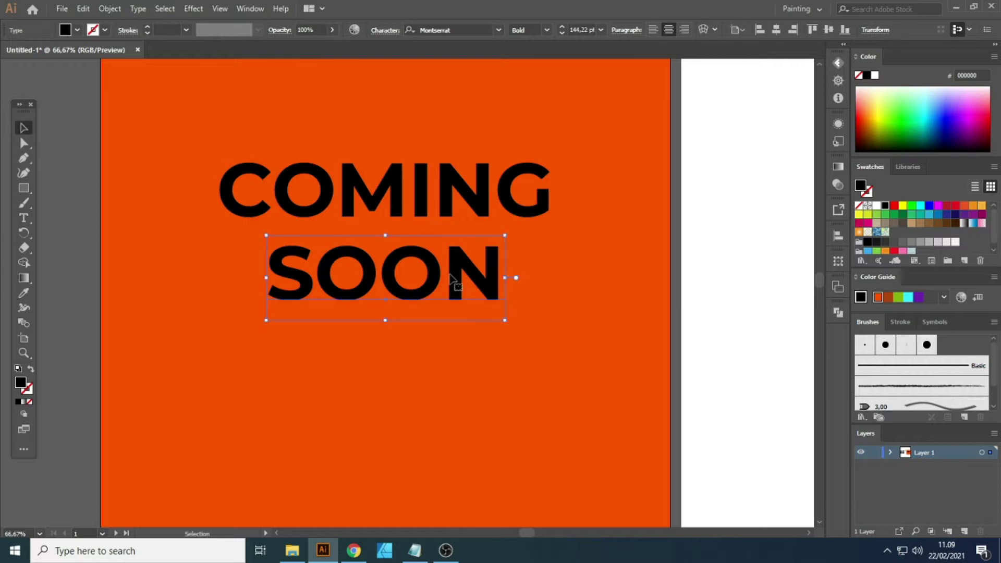
pyautogui.moveTo(397, 257); pyautogui.dragTo(396, 245)
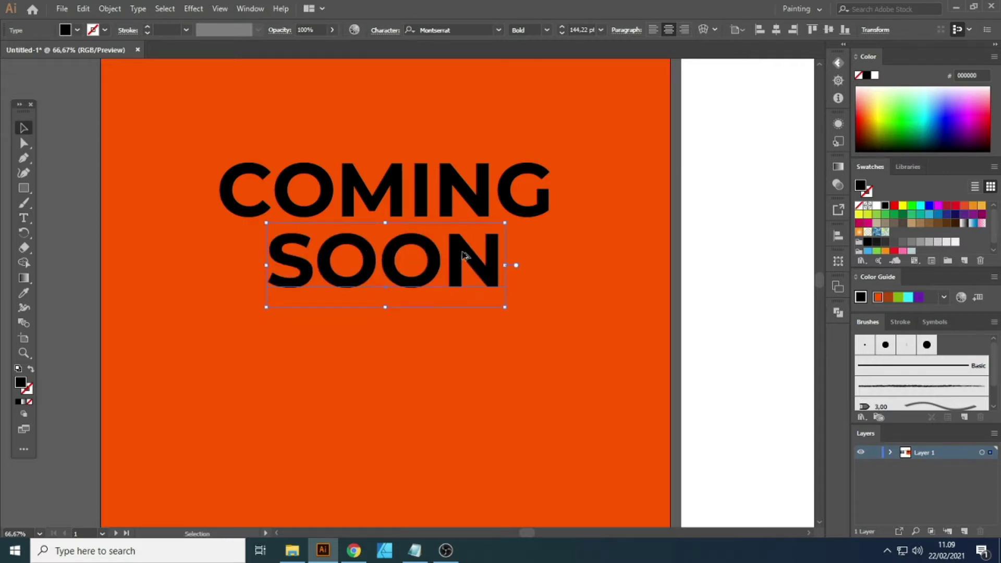
pyautogui.hotkey('alt', 'Right')
pyautogui.hotkey('alt', 'Right')
pyautogui.hotkey('alt', 'Right')
pyautogui.hotkey('alt', 'Right')
pyautogui.hotkey('alt', 'Right')
pyautogui.hotkey('alt', 'Right')
pyautogui.hotkey('alt', 'Right')
pyautogui.hotkey('alt', 'Right')
pyautogui.hotkey('alt', 'Right')
pyautogui.hotkey('alt', 'Right')
pyautogui.hotkey('alt', 'Right')
pyautogui.hotkey('alt', 'Right')
pyautogui.hotkey('alt', 'Right')
pyautogui.hotkey('alt', 'Right')
pyautogui.hotkey('alt', 'Right')
pyautogui.hotkey('alt', 'Right')
pyautogui.hotkey('alt', 'Right')
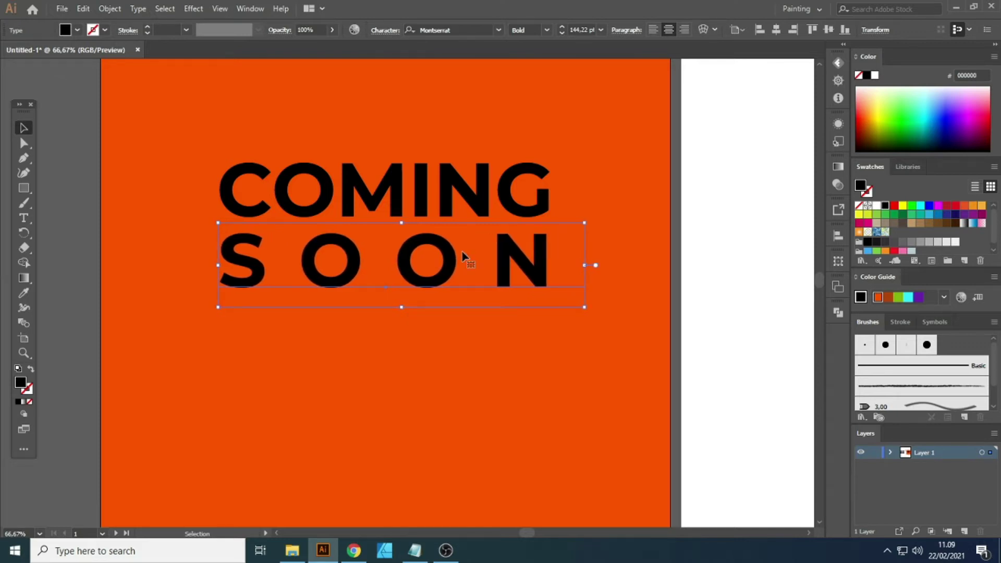
# Step: Select both the SOON and COMING text lines together
pyautogui.click(151, 197)
pyautogui.scroll(1, 428, 206)
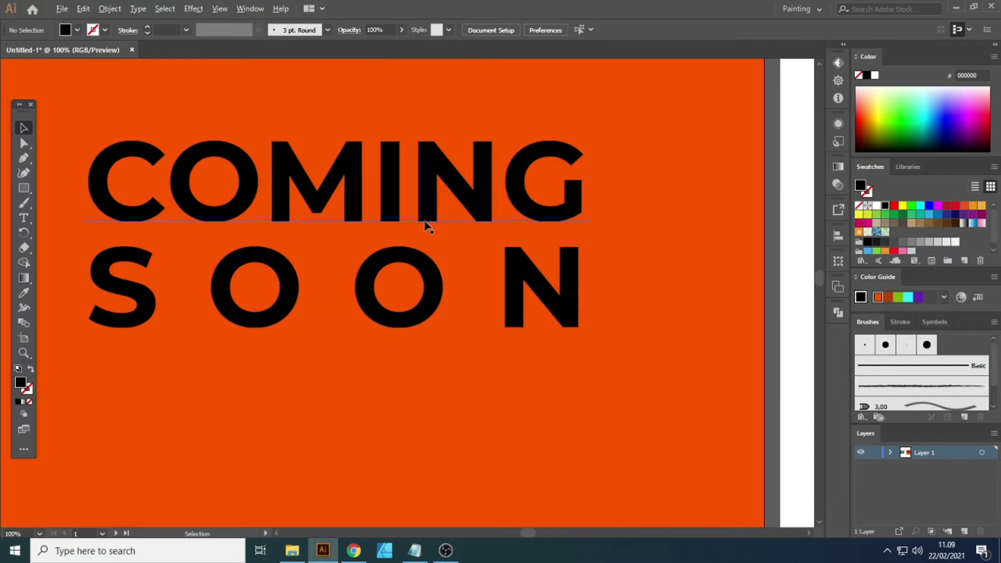
pyautogui.click(431, 271)
pyautogui.scroll(-1, 426, 273)
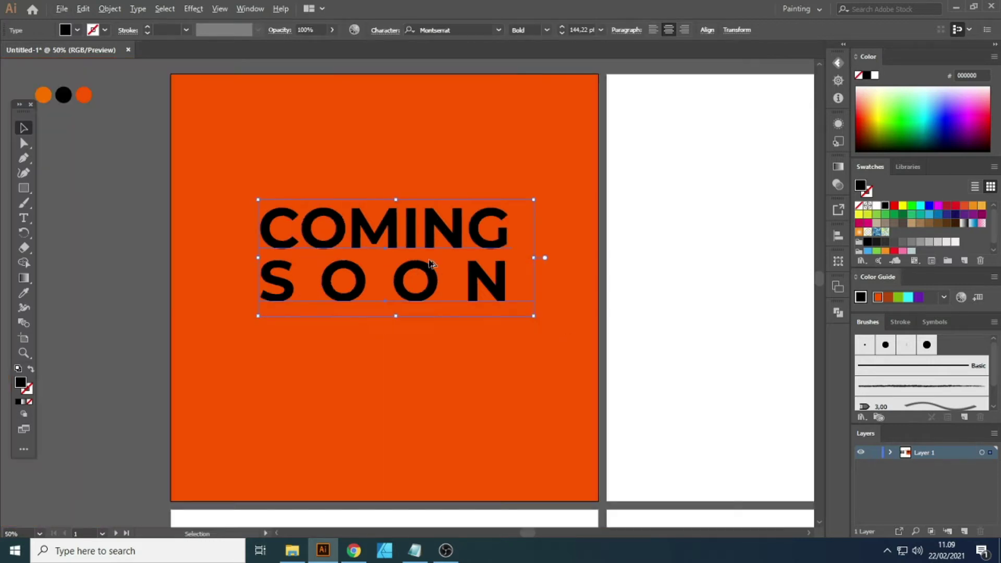
pyautogui.keyDown('shift'); pyautogui.click(433, 230); pyautogui.keyUp('shift')
pyautogui.scroll(1, 364, 235)
pyautogui.rightClick(364, 234)
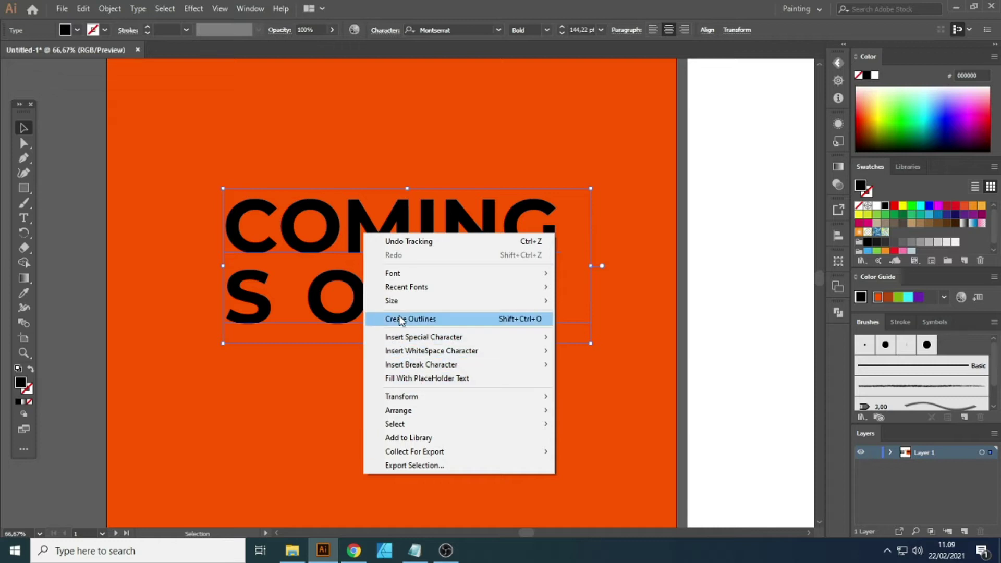
# Step: Convert COMING and SOON to outlines and group them
pyautogui.click(109, 9)
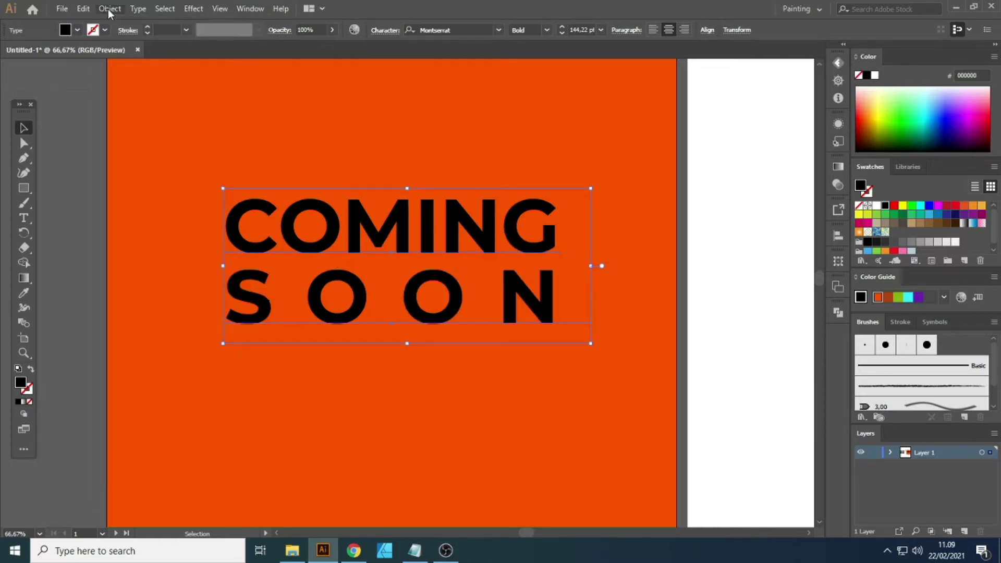
pyautogui.click(110, 9)
pyautogui.click(145, 59)
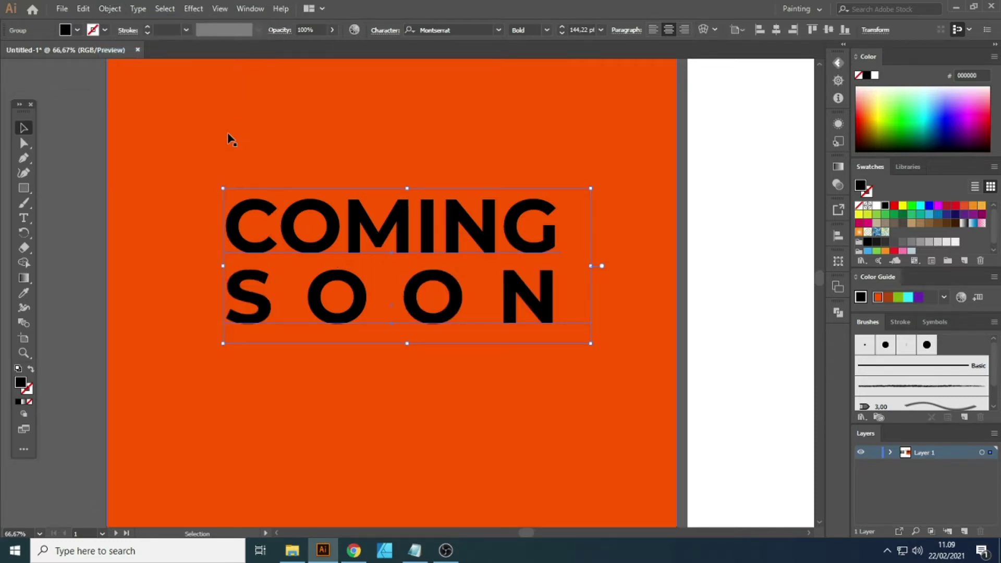
pyautogui.click(79, 201)
pyautogui.scroll(-2, 404, 263)
pyautogui.scroll(2, 404, 263)
# Step: Move the COMING SOON group higher on the orange artboard and enlarge it
pyautogui.click(441, 271)
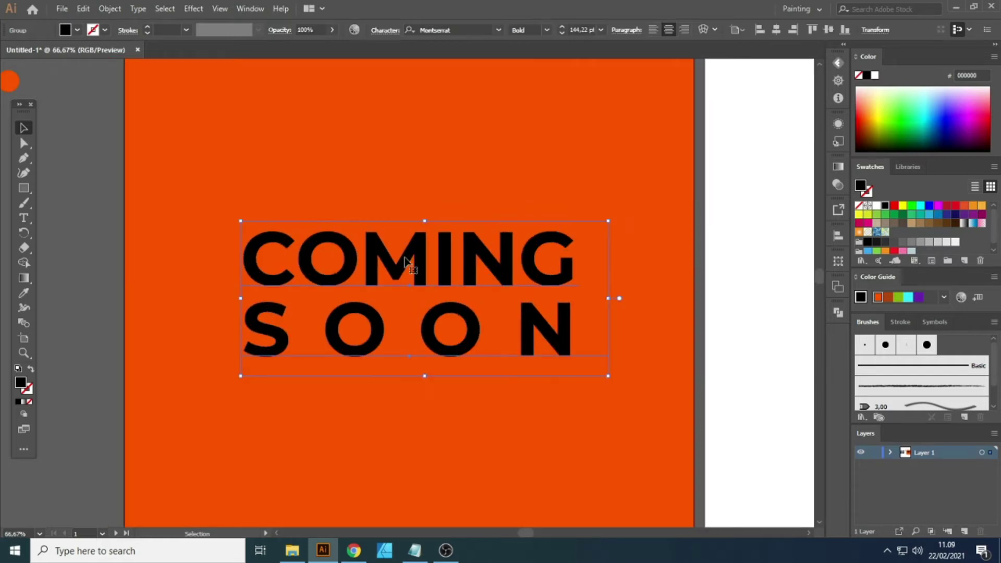
pyautogui.moveTo(449, 267); pyautogui.dragTo(447, 225)
pyautogui.moveTo(616, 335); pyautogui.dragTo(629, 351)
pyautogui.scroll(-2, 399, 250)
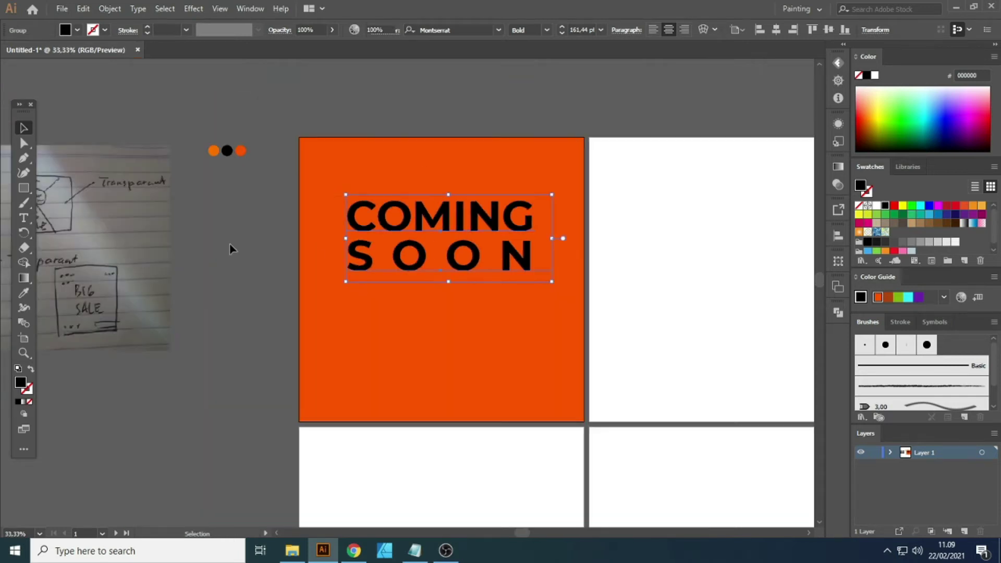
pyautogui.click(231, 249)
pyautogui.scroll(-1, 495, 231)
pyautogui.scroll(1, 471, 230)
pyautogui.scroll(1, 472, 256)
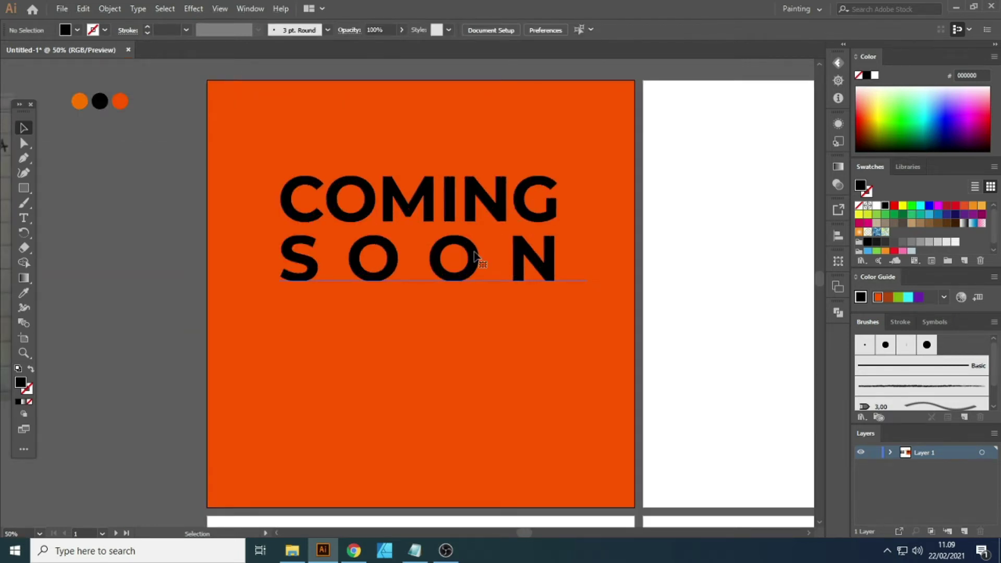
# Step: Inside the isolated title group, fill SOON white by sampling the blank artboard, keeping COMING black
pyautogui.doubleClick(472, 257)
pyautogui.click(473, 258)
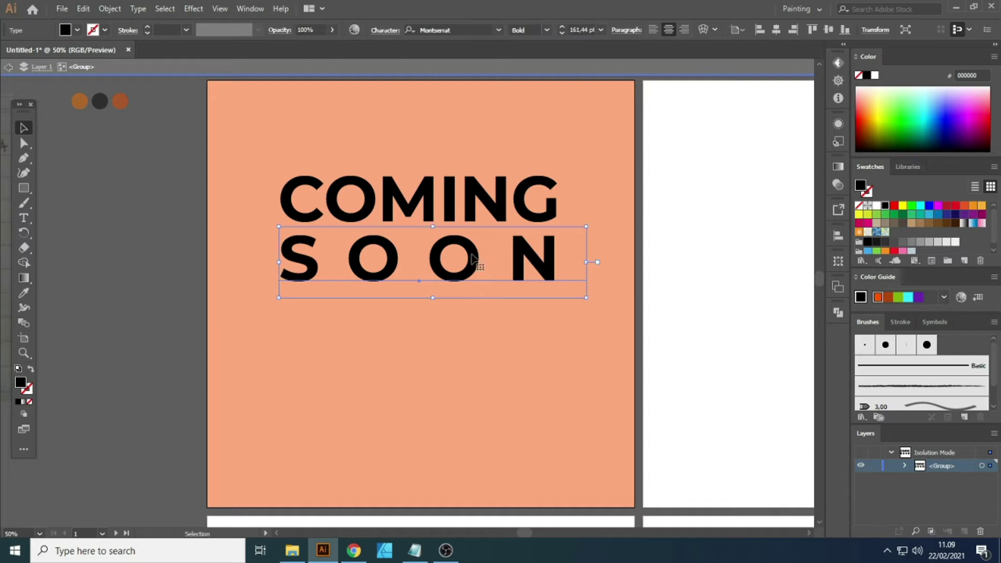
pyautogui.scroll(-1, 485, 251)
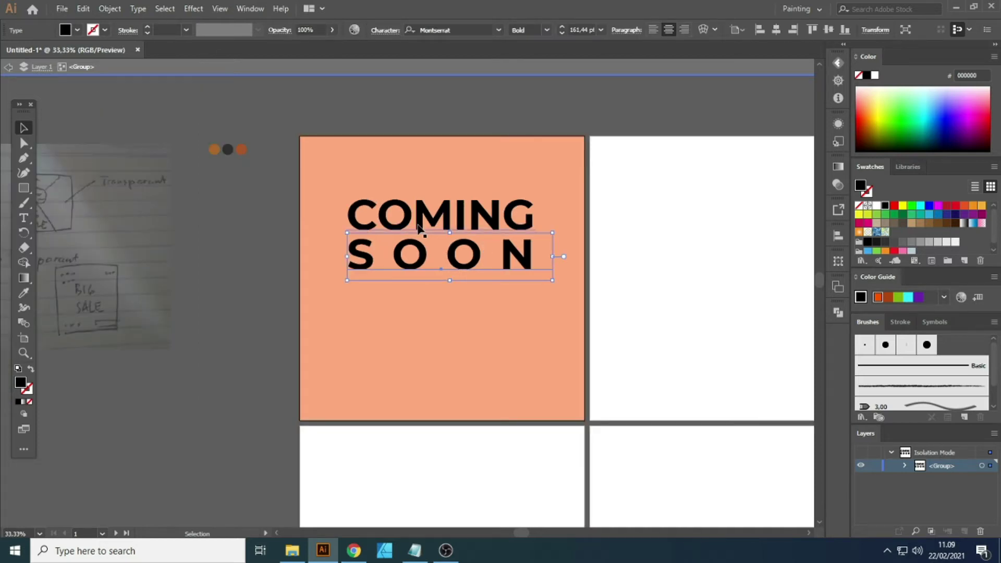
pyautogui.press('i')
pyautogui.click(213, 149)
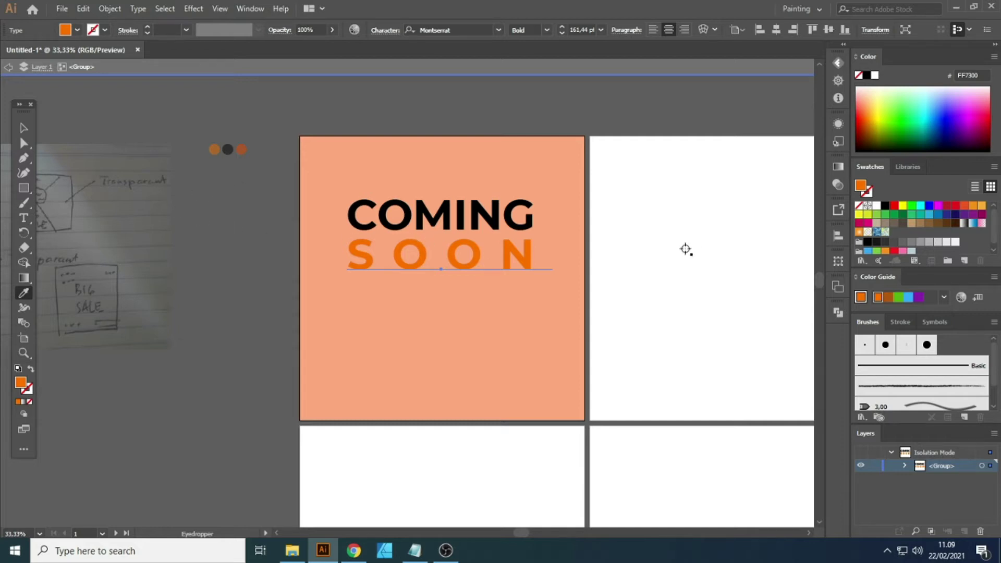
pyautogui.click(686, 249)
pyautogui.click(24, 128)
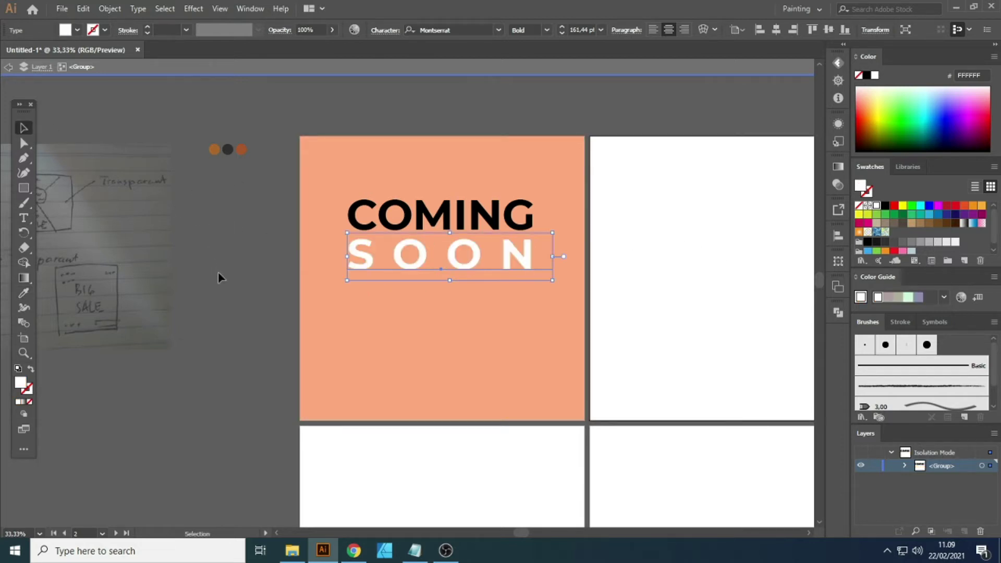
pyautogui.doubleClick(218, 273)
pyautogui.scroll(1, 445, 222)
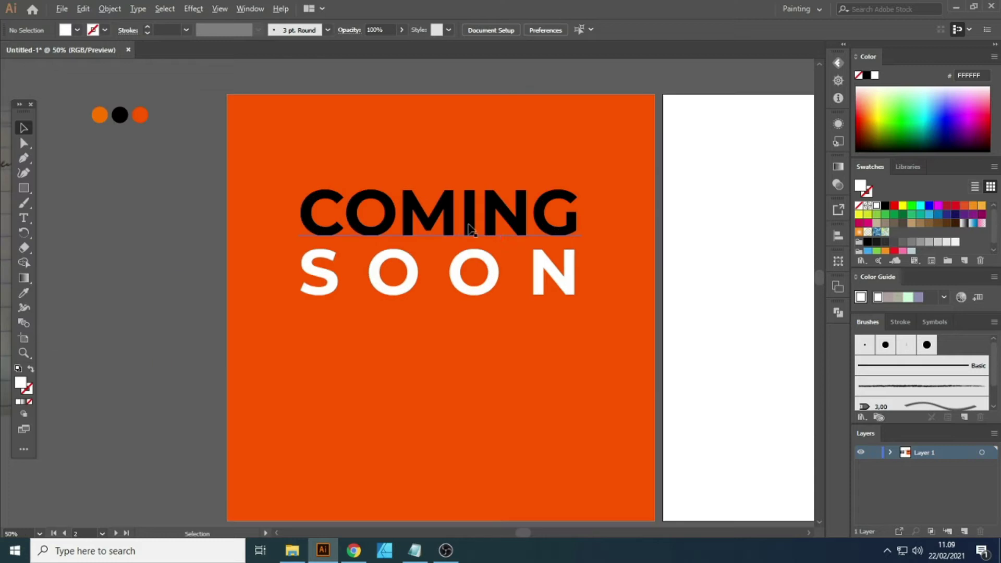
pyautogui.scroll(-1, 440, 292)
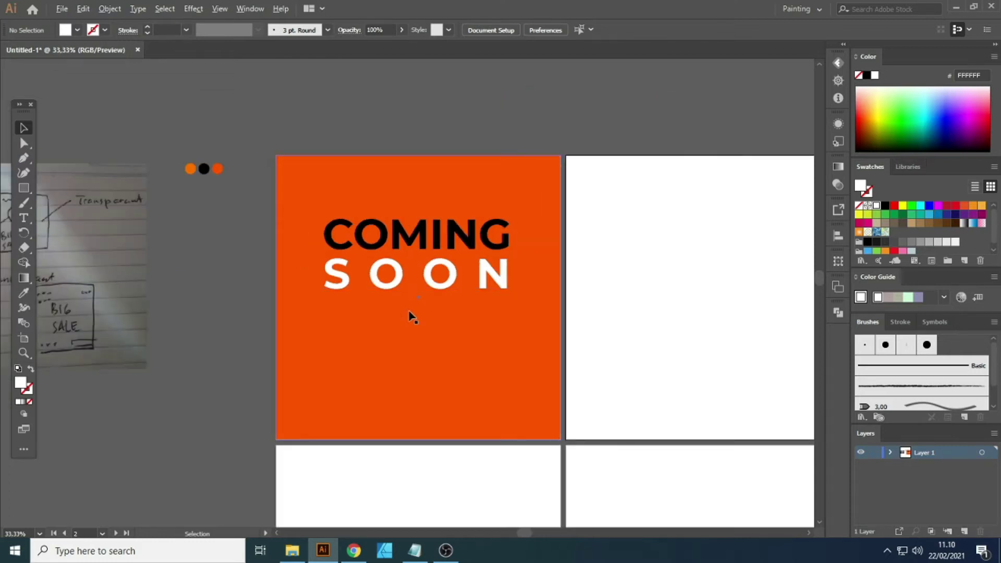
pyautogui.scroll(2, 404, 316)
# Step: Draw a wide white rectangle under SOON and centre it horizontally on the artboard
pyautogui.click(24, 188)
pyautogui.moveTo(248, 299); pyautogui.dragTo(616, 356)
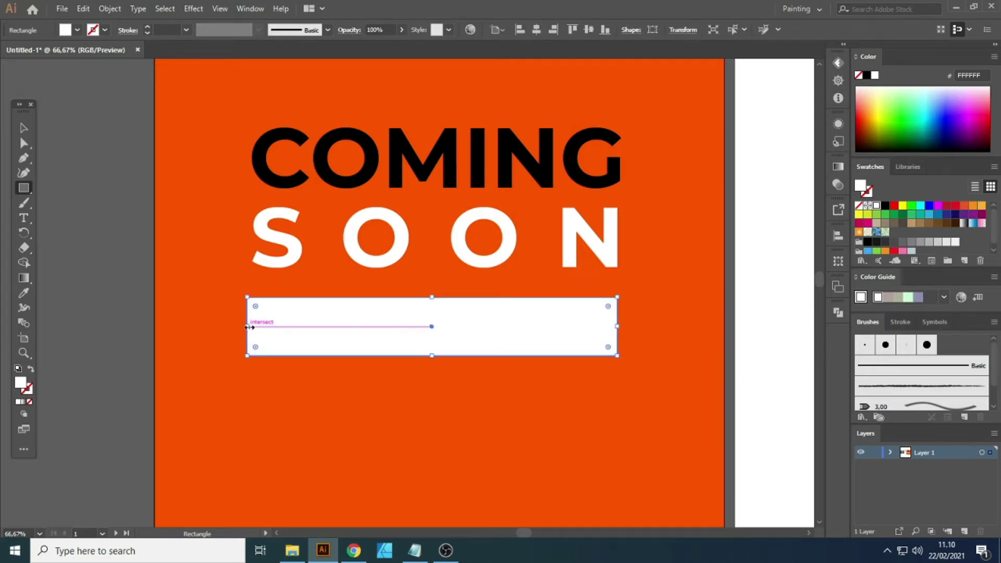
pyautogui.moveTo(247, 327); pyautogui.dragTo(253, 327)
pyautogui.click(22, 131)
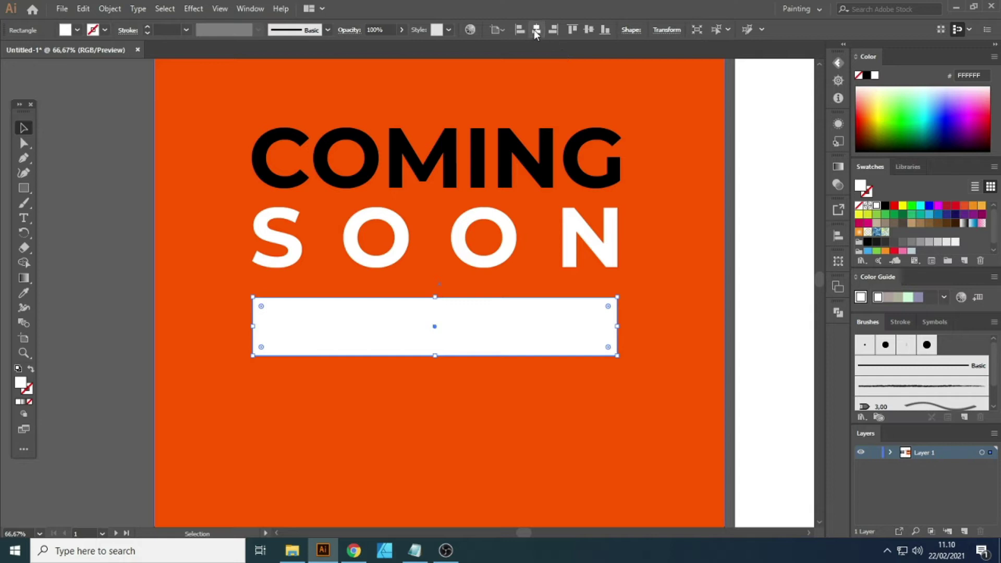
pyautogui.click(537, 29)
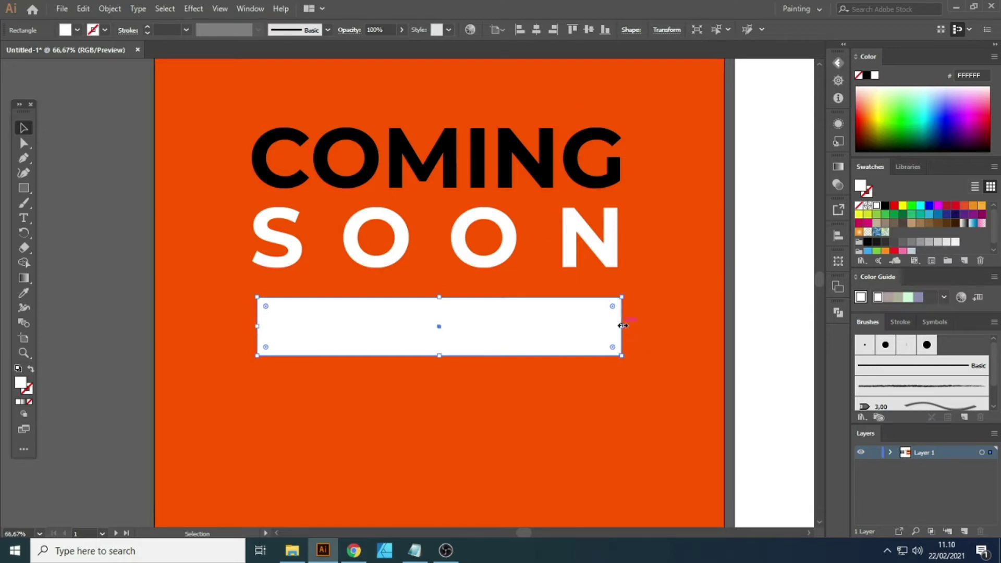
pyautogui.moveTo(622, 326); pyautogui.dragTo(624, 327)
pyautogui.moveTo(441, 328); pyautogui.dragTo(443, 329)
# Step: Duplicate the bar slightly higher and stretch it downward to set the bar's height
pyautogui.moveTo(482, 333); pyautogui.dragTo(483, 321)
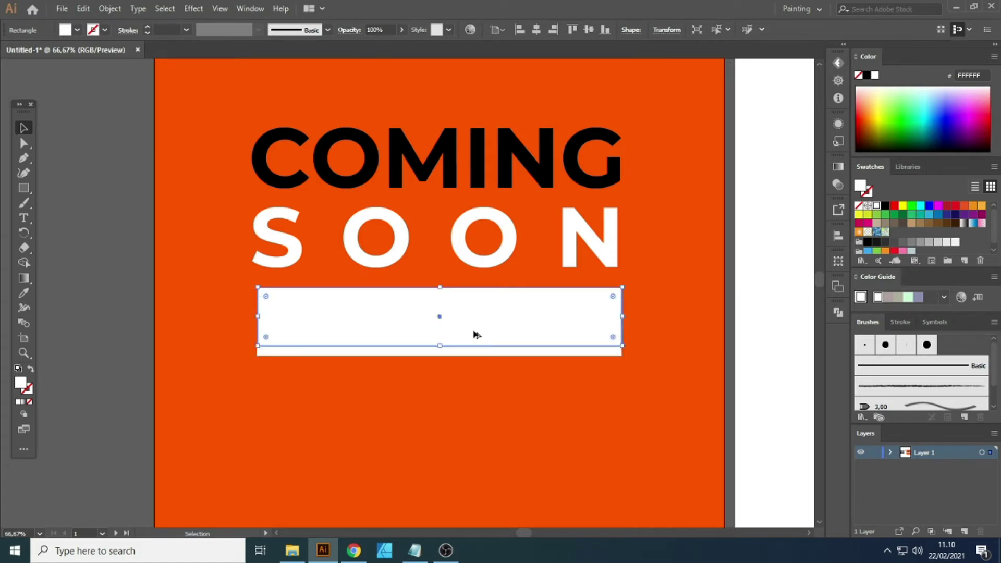
pyautogui.scroll(-3, 488, 335)
pyautogui.scroll(3, 459, 336)
pyautogui.click(485, 352)
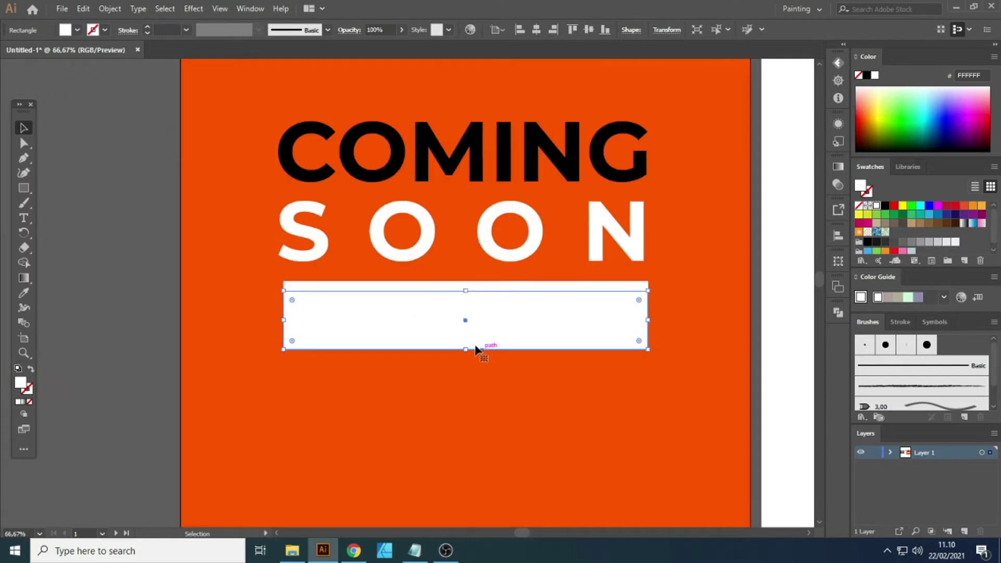
pyautogui.click(464, 339)
pyautogui.moveTo(465, 340); pyautogui.dragTo(465, 352)
pyautogui.click(136, 334)
pyautogui.click(443, 331)
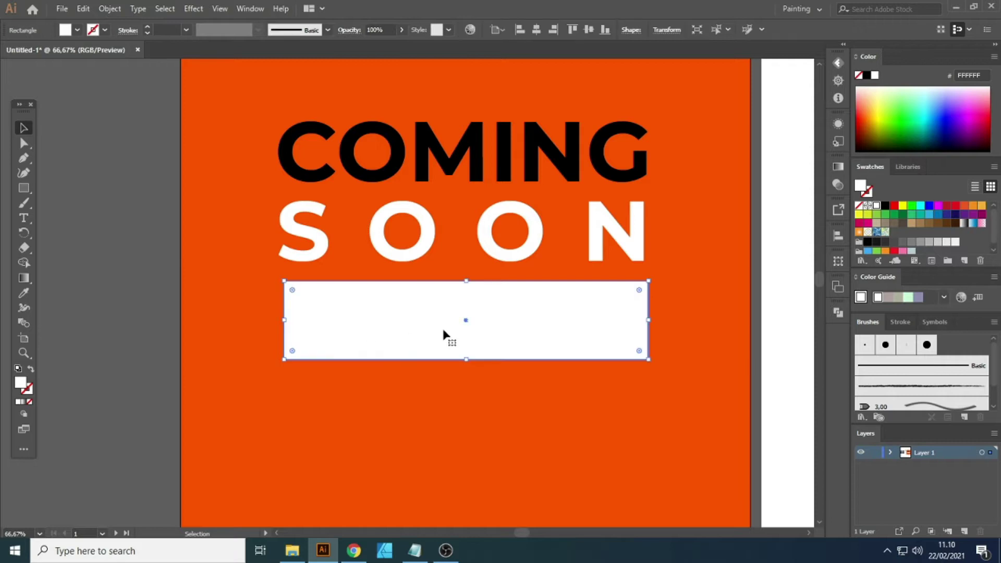
pyautogui.scroll(-2, 443, 334)
pyautogui.scroll(-2, 430, 275)
pyautogui.scroll(2, 588, 328)
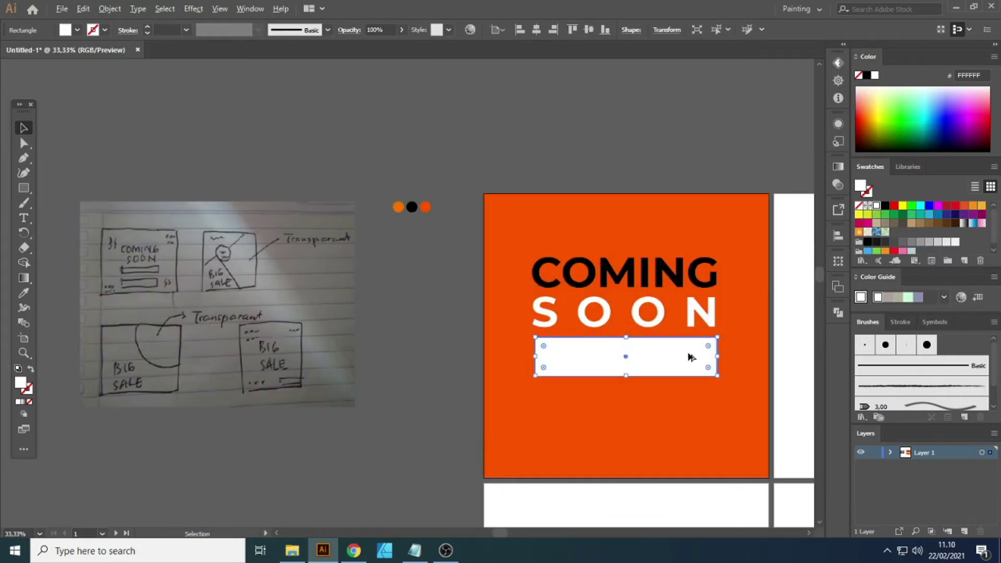
pyautogui.scroll(1, 691, 357)
pyautogui.click(299, 311)
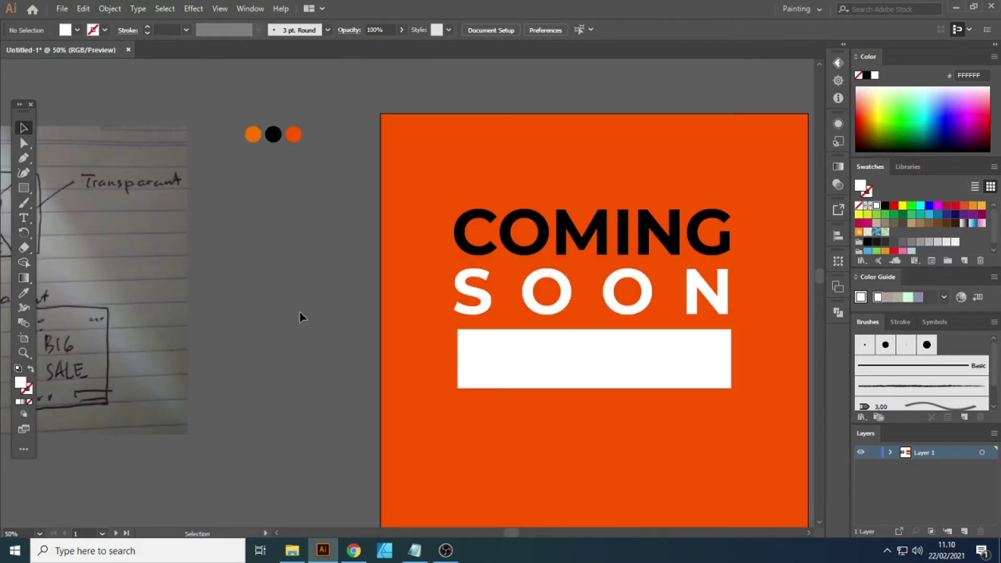
pyautogui.click(516, 359)
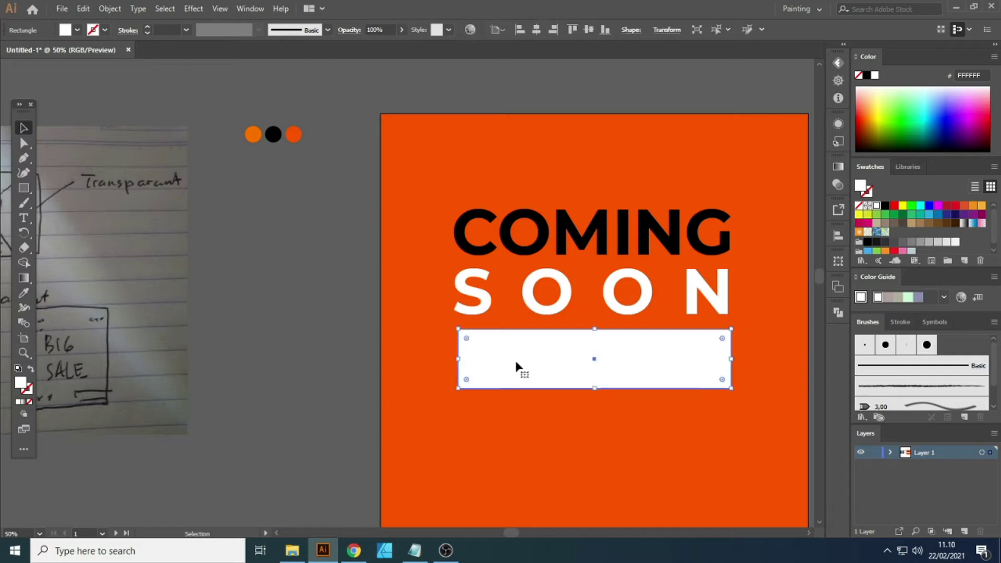
# Step: Fill the bar with the circle's orange, then lighten it with lower saturation in the colour picker
pyautogui.press('i')
pyautogui.click(250, 136)
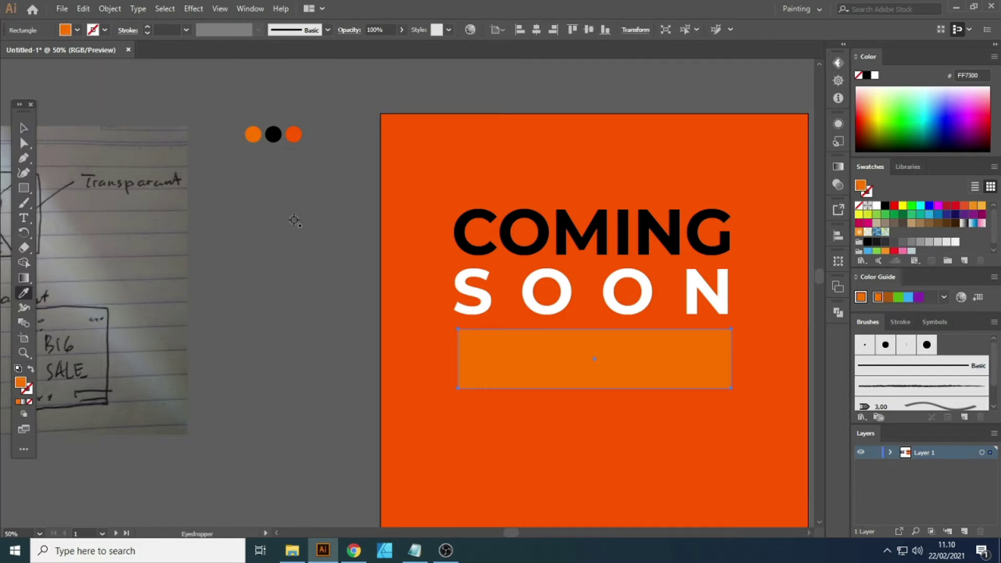
pyautogui.doubleClick(21, 383)
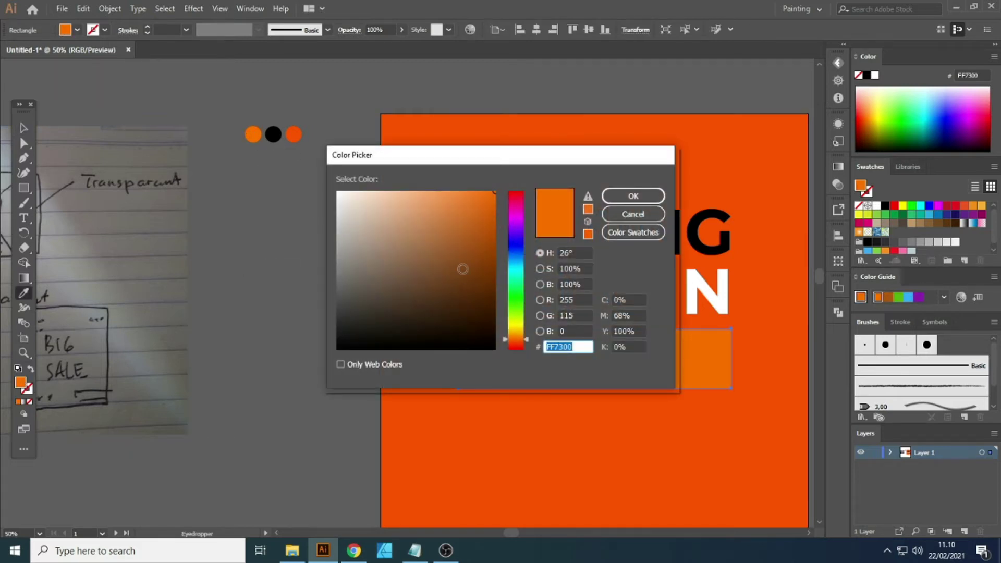
pyautogui.moveTo(455, 191); pyautogui.dragTo(441, 191)
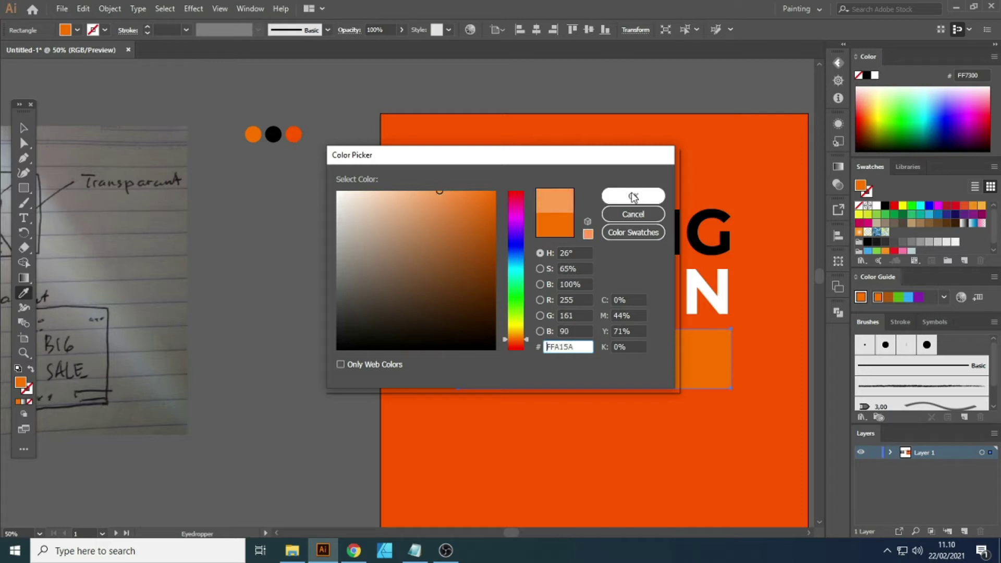
pyautogui.click(633, 196)
pyautogui.click(23, 128)
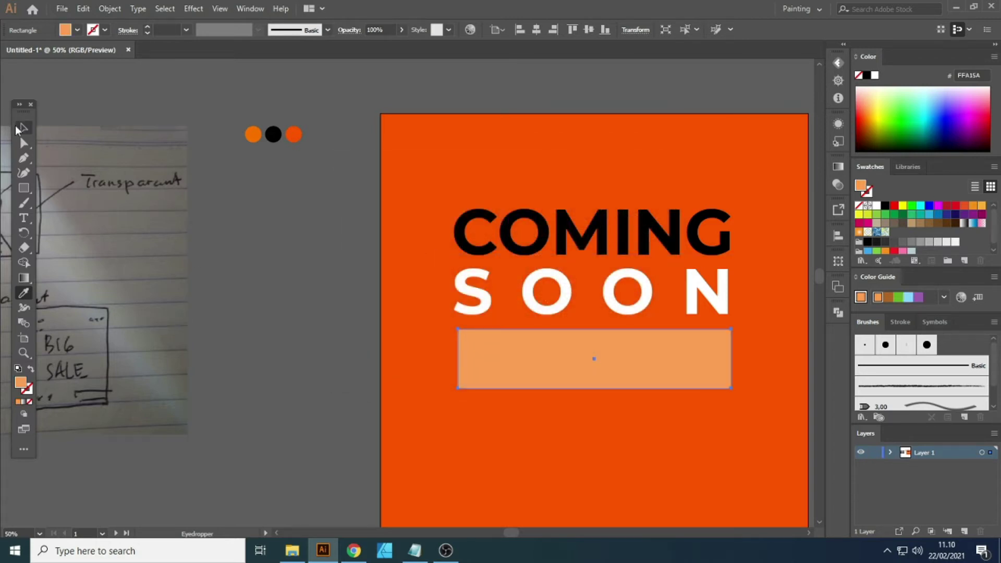
pyautogui.click(303, 250)
pyautogui.click(481, 372)
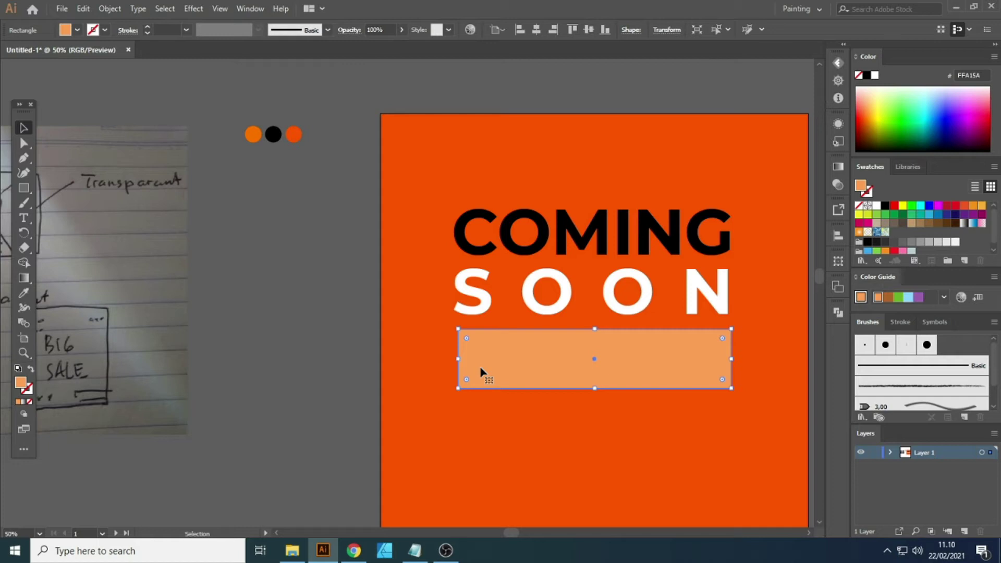
# Step: Refill the bar solid black, sampled from the COMING text
pyautogui.press('i')
pyautogui.click(520, 246)
pyautogui.press('v')
pyautogui.click(242, 308)
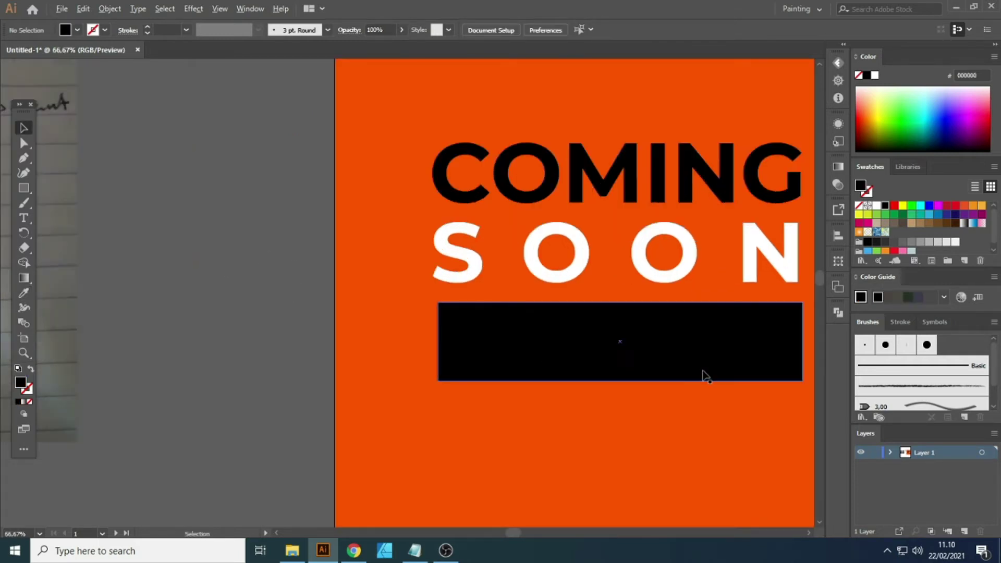
pyautogui.scroll(2, 685, 375)
pyautogui.scroll(-1, 332, 288)
pyautogui.scroll(-2, 333, 288)
pyautogui.moveTo(477, 173); pyautogui.dragTo(477, 284)
pyautogui.moveTo(483, 182); pyautogui.dragTo(482, 176)
pyautogui.hotkey('ctrl', 'z')
# Step: Place a copy of the COMING text on the black bar and colour it orange
pyautogui.doubleClick(482, 177)
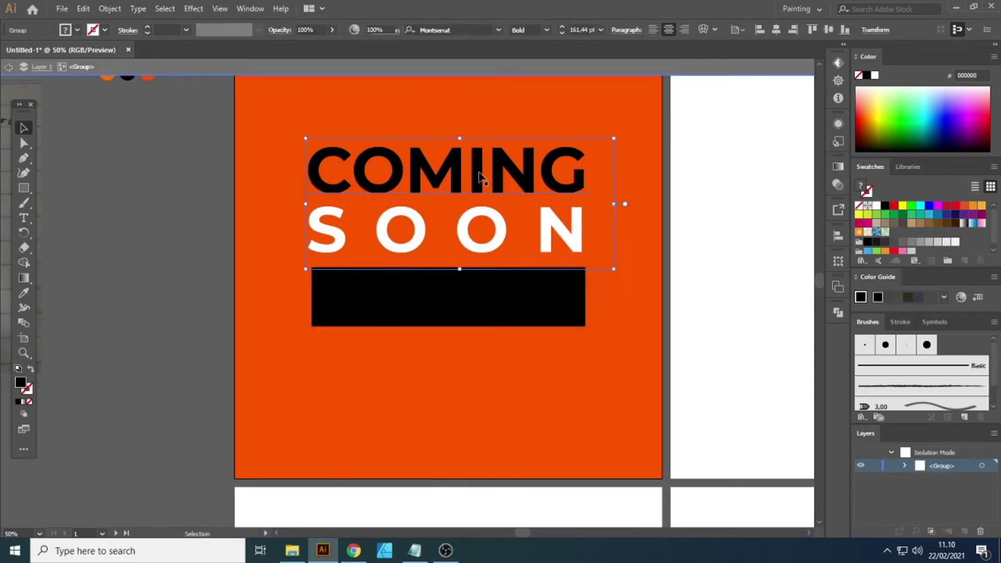
pyautogui.click(473, 175)
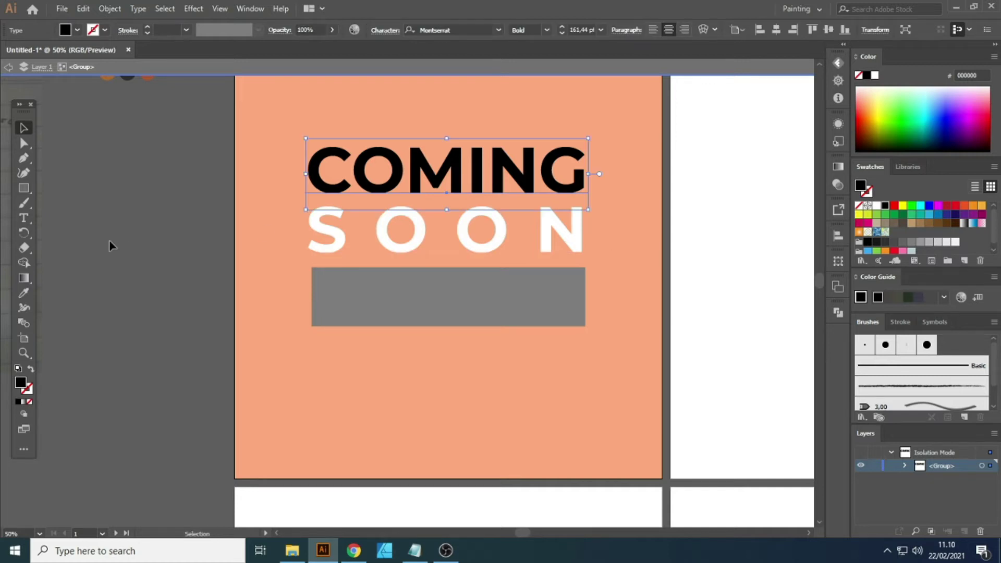
pyautogui.doubleClick(108, 240)
pyautogui.moveTo(446, 177); pyautogui.dragTo(445, 308)
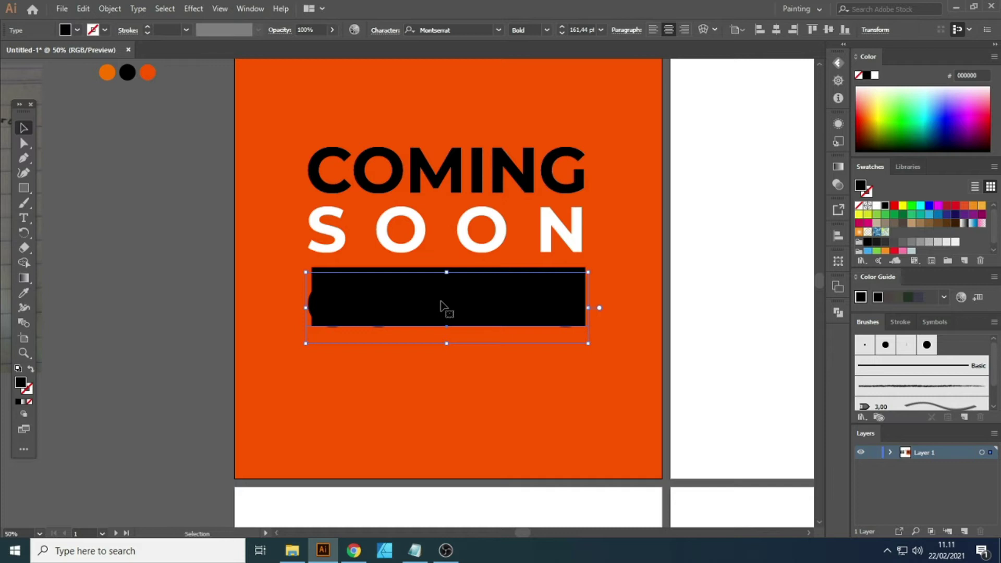
pyautogui.scroll(1, 471, 216)
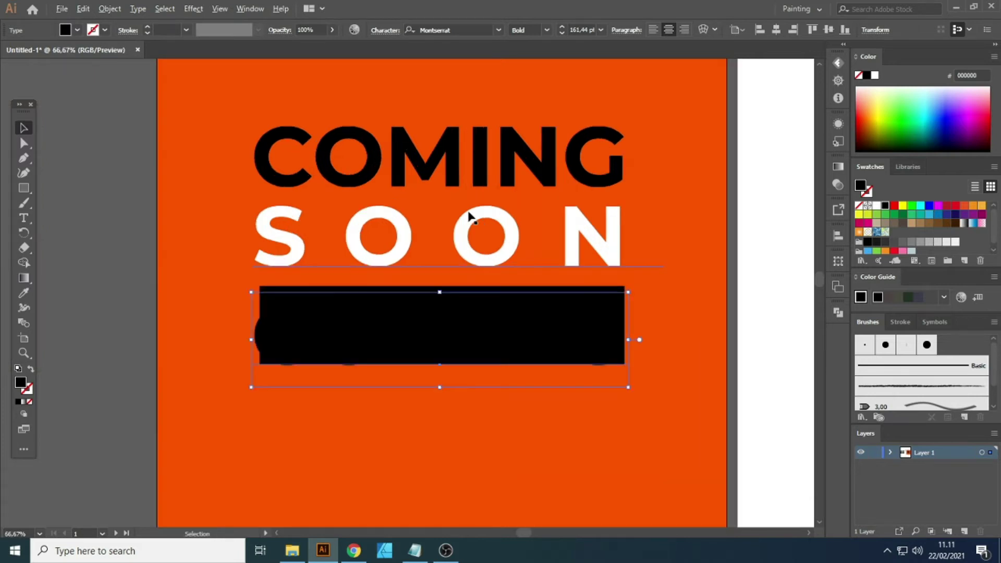
pyautogui.press('i')
pyautogui.hotkey('ctrl', '-')
pyautogui.hotkey('ctrl', '-')
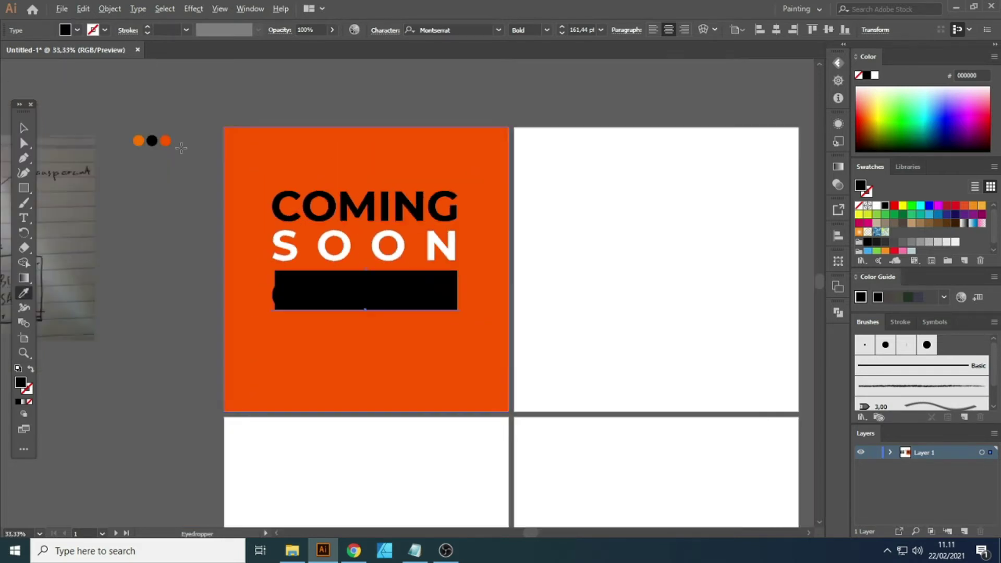
pyautogui.click(140, 140)
pyautogui.hotkey('ctrl', '+')
pyautogui.hotkey('ctrl', '+')
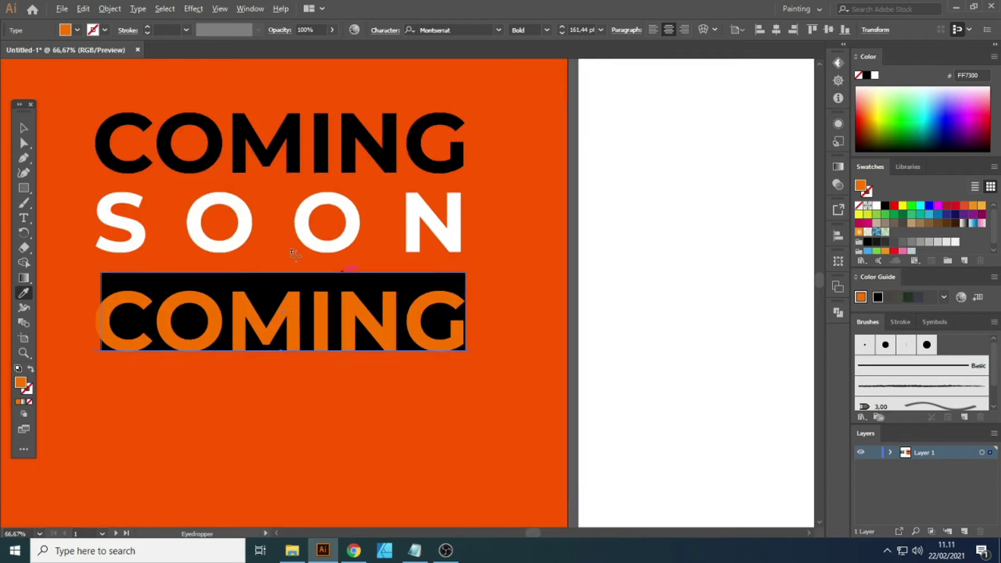
pyautogui.press('v')
pyautogui.scroll(1, 81, 310)
# Step: Retype the copied text as LOREM IPSUM
pyautogui.doubleClick(295, 334)
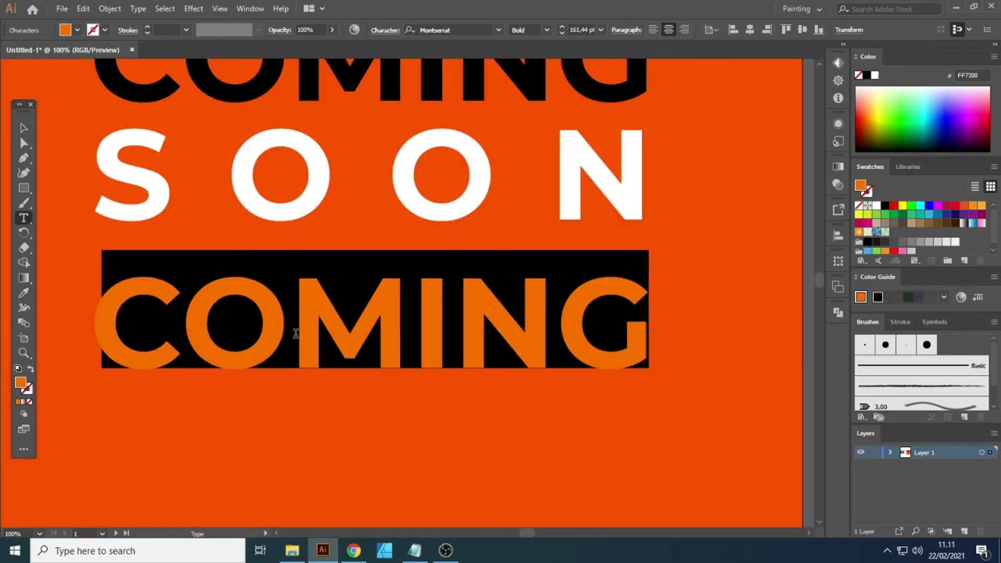
pyautogui.hotkey('ctrl', 'a')
pyautogui.write('LP')
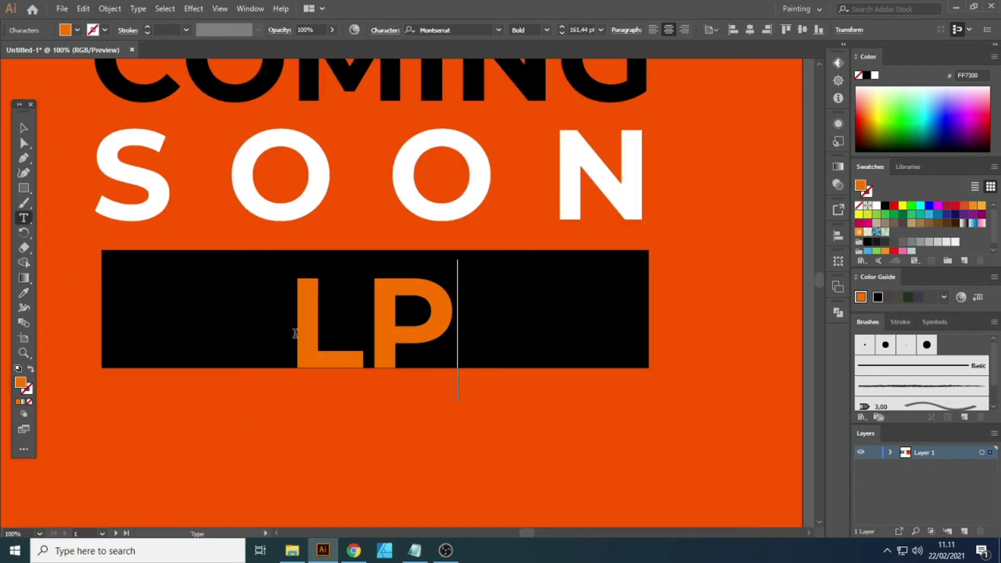
pyautogui.press('BackSpace')
pyautogui.write('ORE')
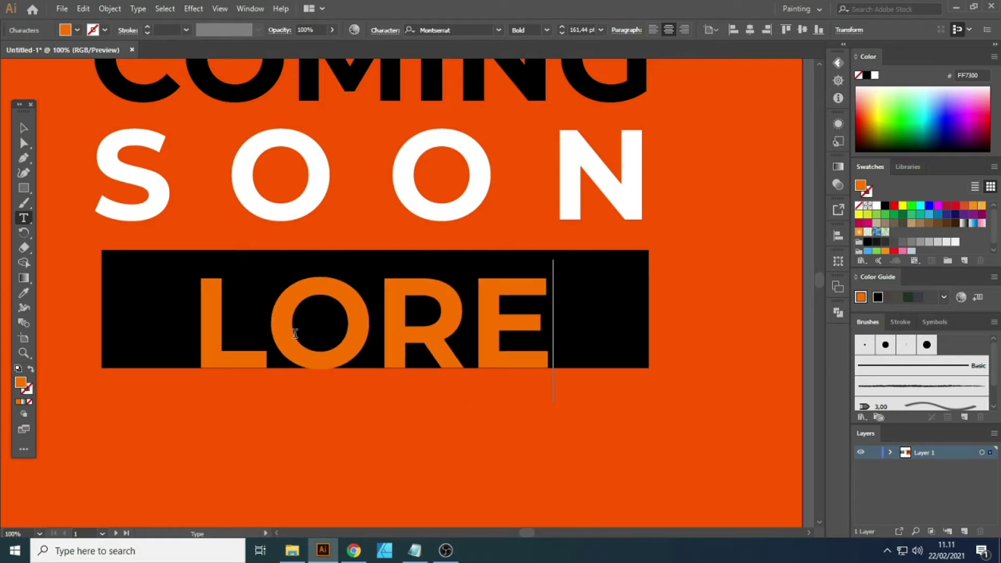
pyautogui.write('M IPSU')
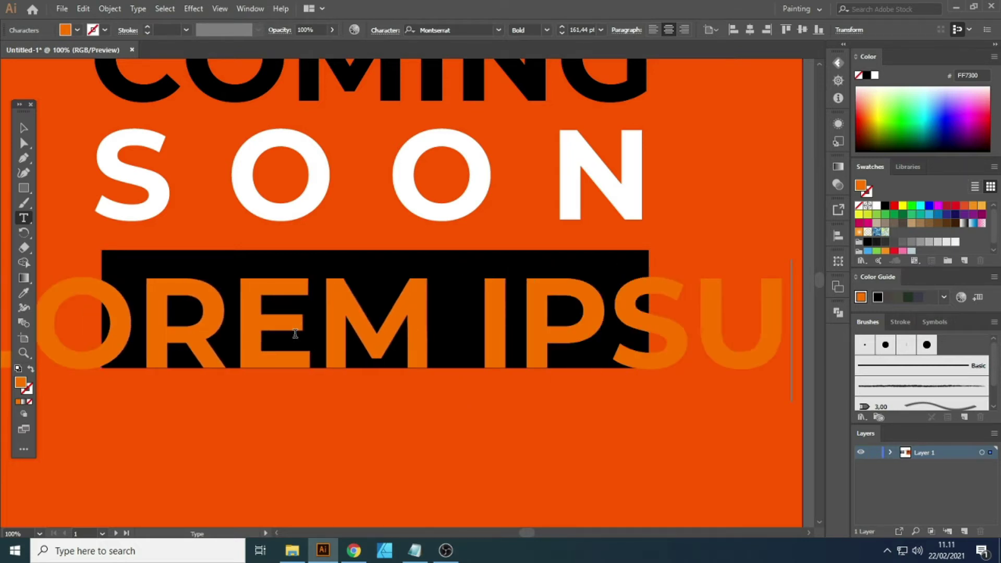
pyautogui.write('M')
pyautogui.press('Escape')
pyautogui.tripleClick(122, 280)
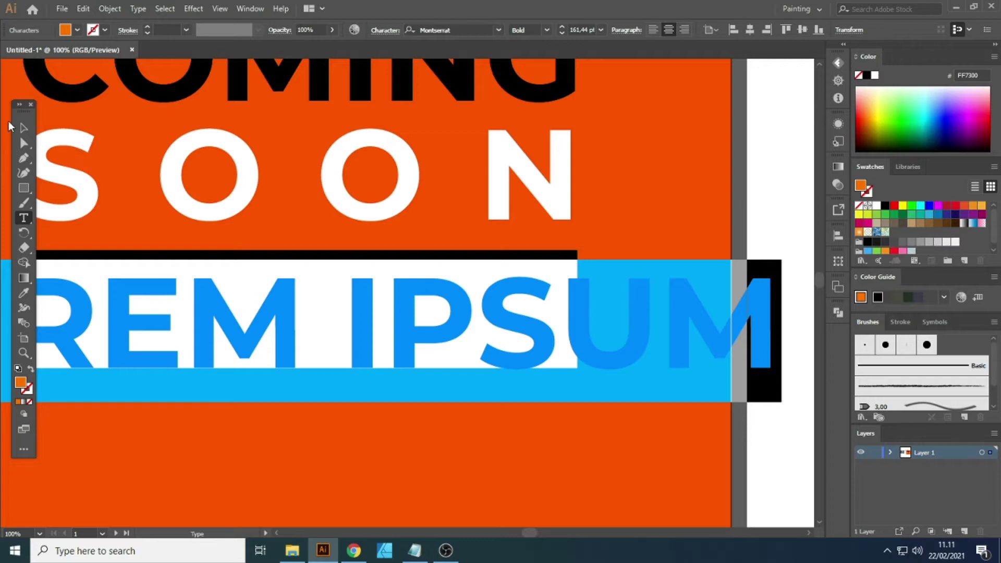
pyautogui.click(22, 133)
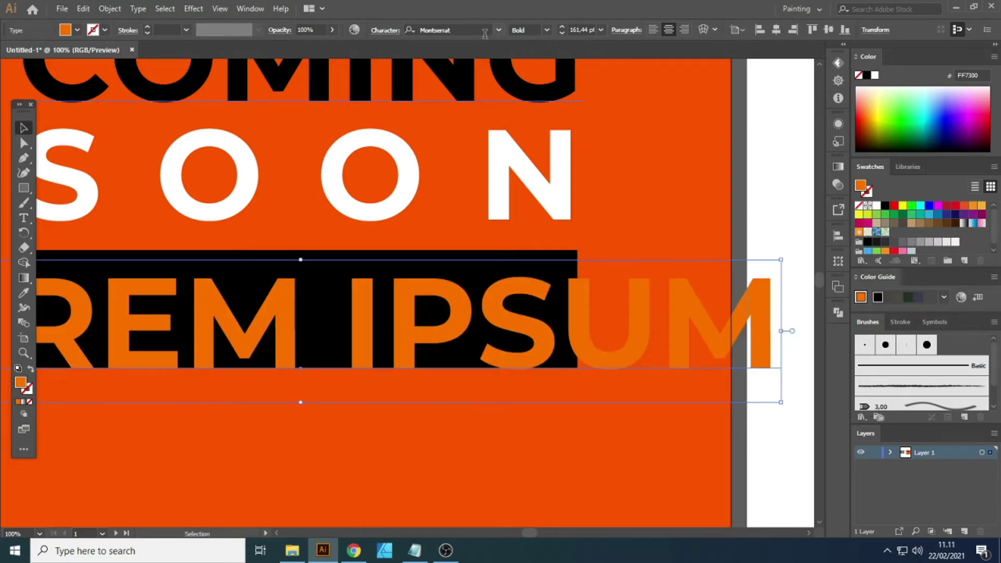
# Step: Set LOREM IPSUM to 60 pt, centre it in the bar and enlarge it to about 82 pt
pyautogui.click(602, 30)
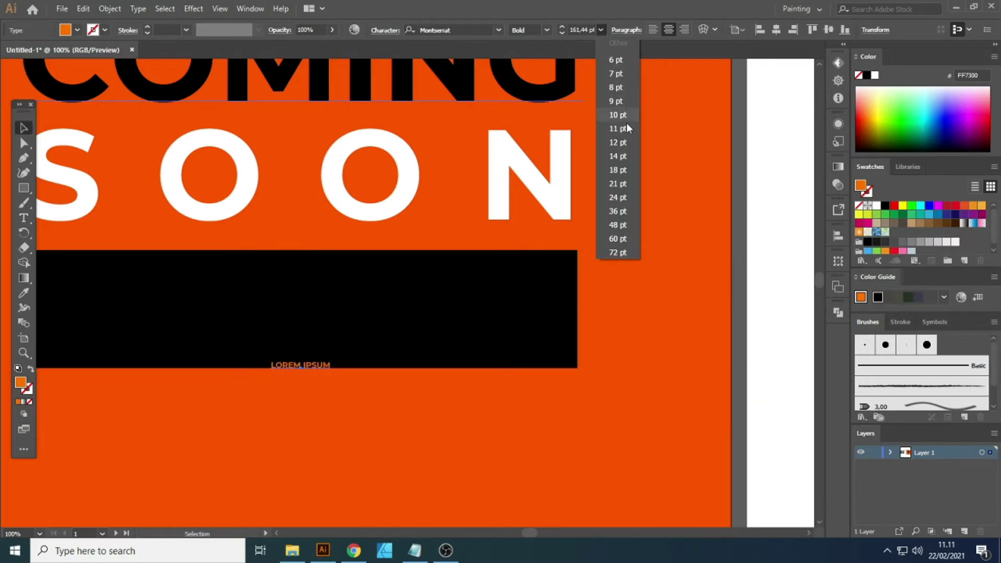
pyautogui.click(613, 238)
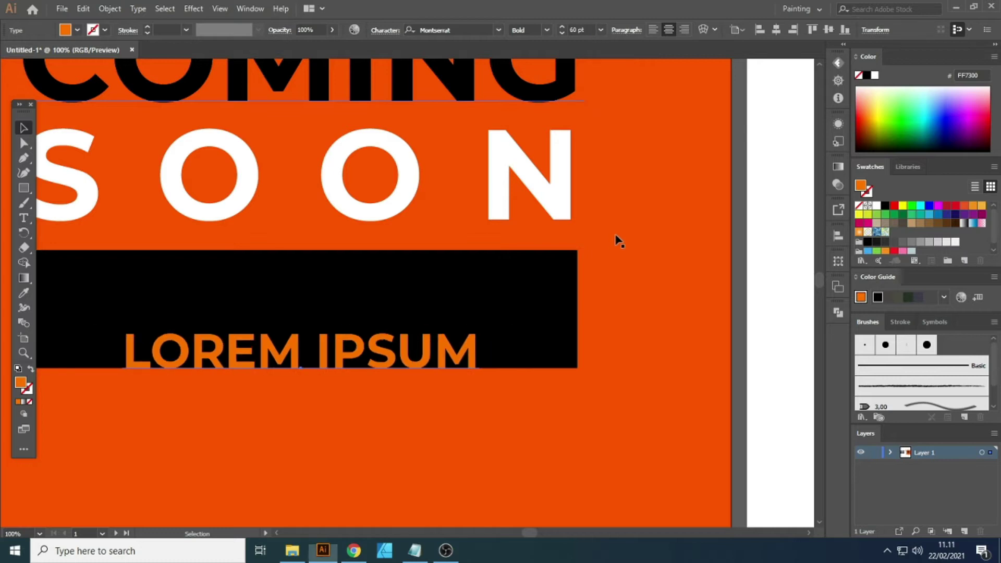
pyautogui.scroll(-3, 485, 258)
pyautogui.scroll(3, 485, 258)
pyautogui.moveTo(500, 266); pyautogui.dragTo(501, 226)
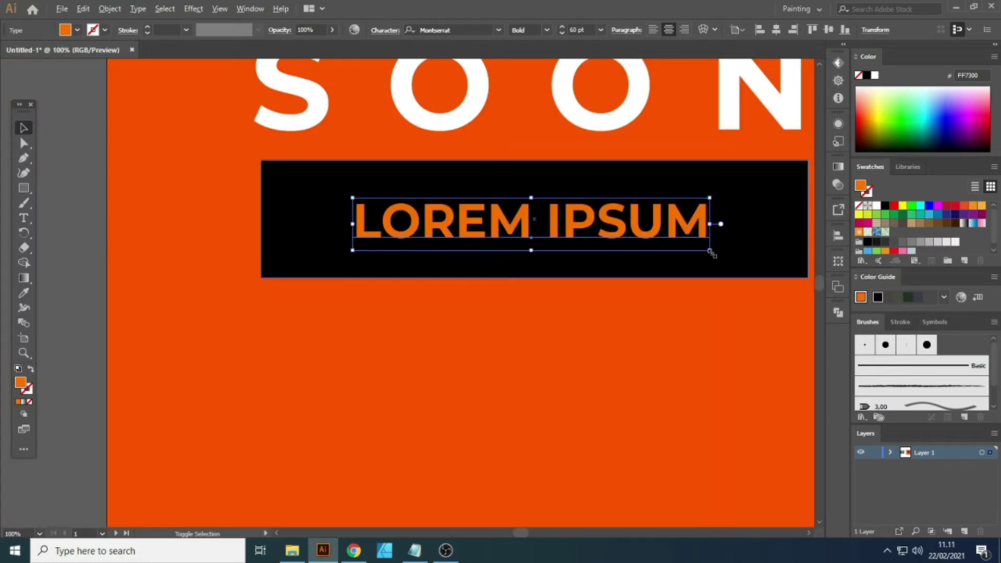
pyautogui.moveTo(711, 252); pyautogui.dragTo(773, 292)
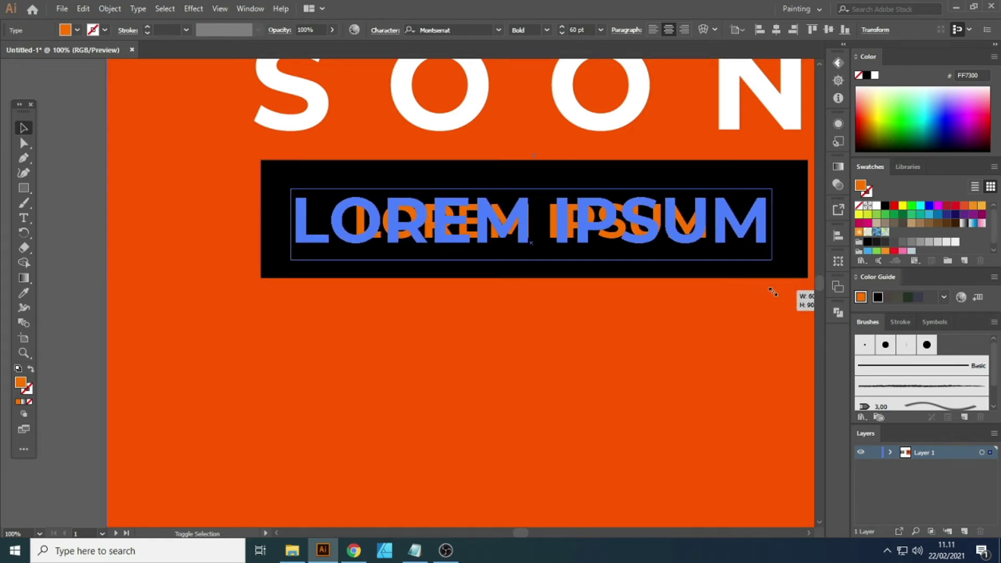
pyautogui.moveTo(773, 292); pyautogui.dragTo(777, 294)
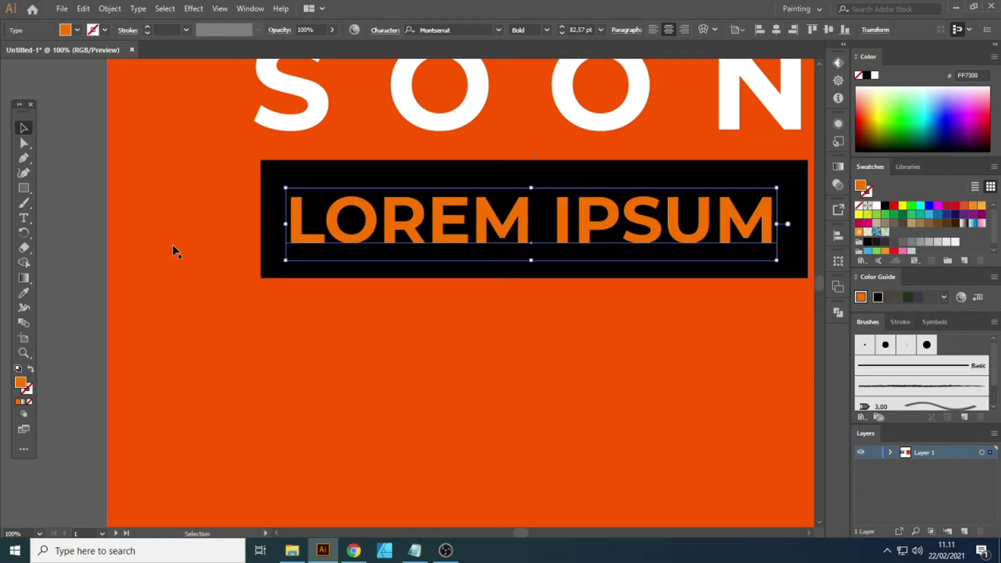
pyautogui.click(85, 212)
pyautogui.scroll(-2, 332, 219)
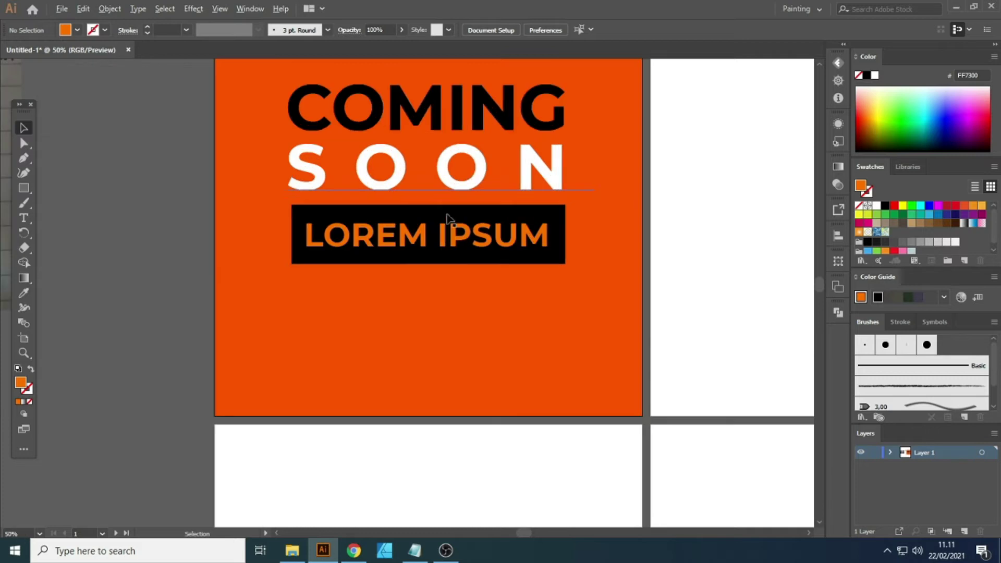
pyautogui.scroll(-1, 736, 230)
pyautogui.scroll(-1, 484, 173)
pyautogui.scroll(1, 692, 227)
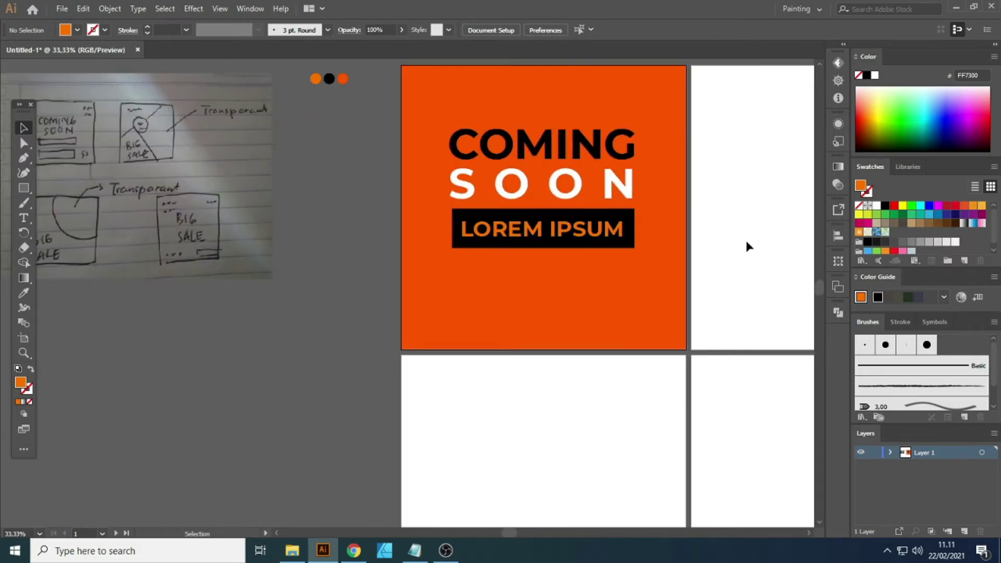
pyautogui.scroll(-1, 644, 223)
pyautogui.scroll(2, 206, 163)
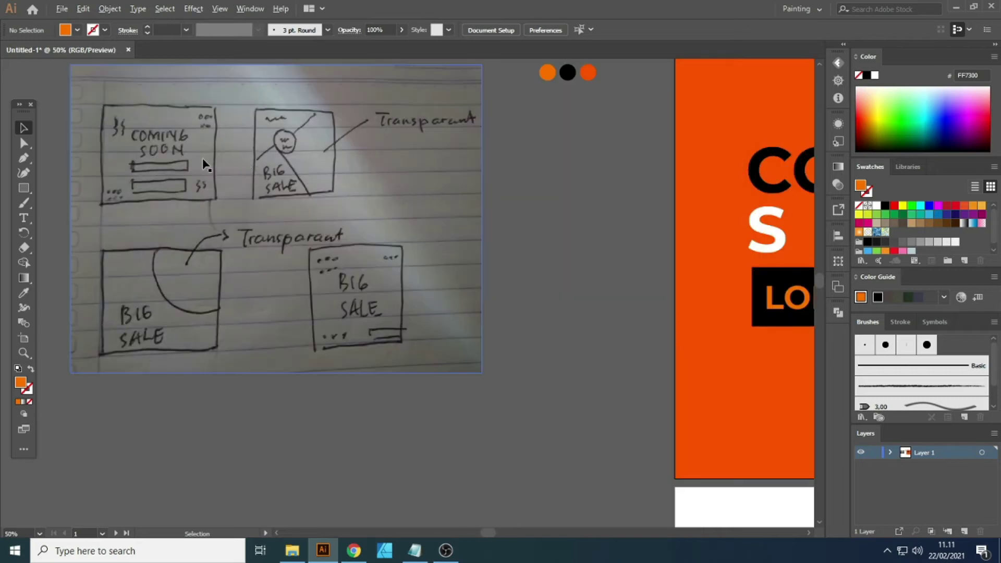
pyautogui.scroll(2, 114, 155)
pyautogui.scroll(-2, 131, 230)
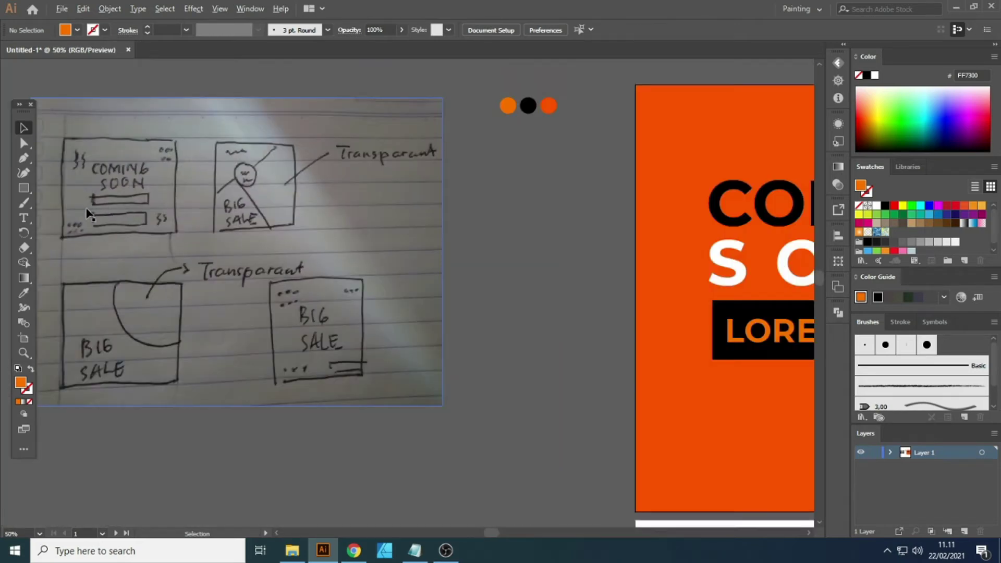
pyautogui.scroll(3, 88, 213)
pyautogui.scroll(2, 97, 173)
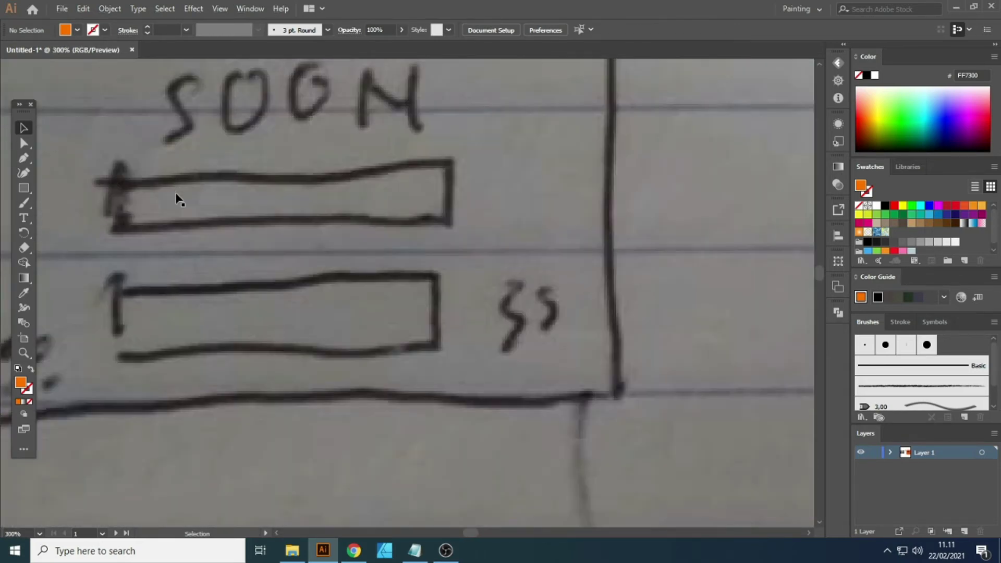
pyautogui.scroll(-2, 123, 202)
pyautogui.scroll(-3, 107, 196)
pyautogui.scroll(-2, 107, 196)
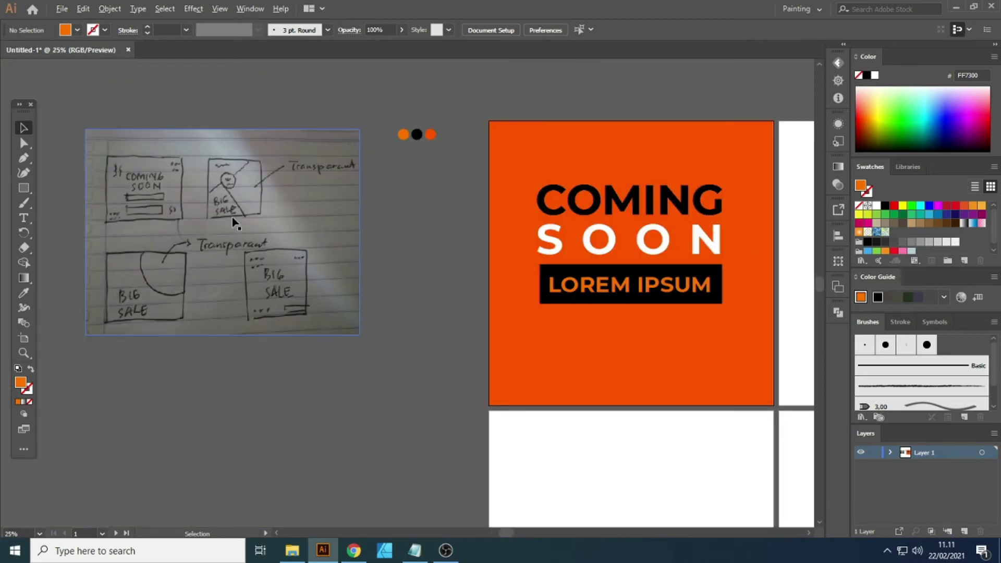
pyautogui.scroll(2, 592, 291)
pyautogui.scroll(1, 598, 230)
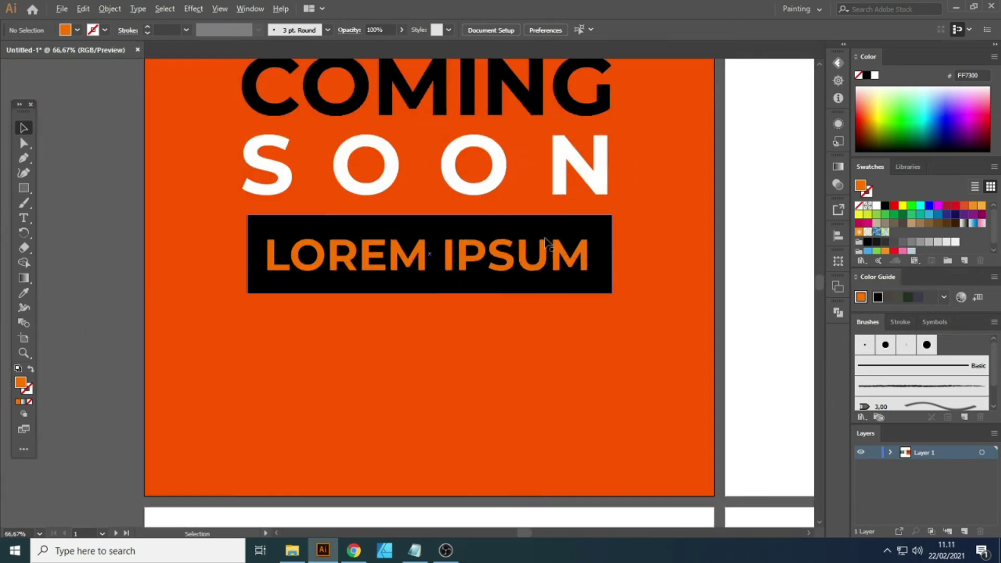
# Step: Copy the black bar straight down to sit below LOREM IPSUM
pyautogui.moveTo(542, 290); pyautogui.dragTo(541, 386)
pyautogui.moveTo(430, 389); pyautogui.dragTo(430, 412)
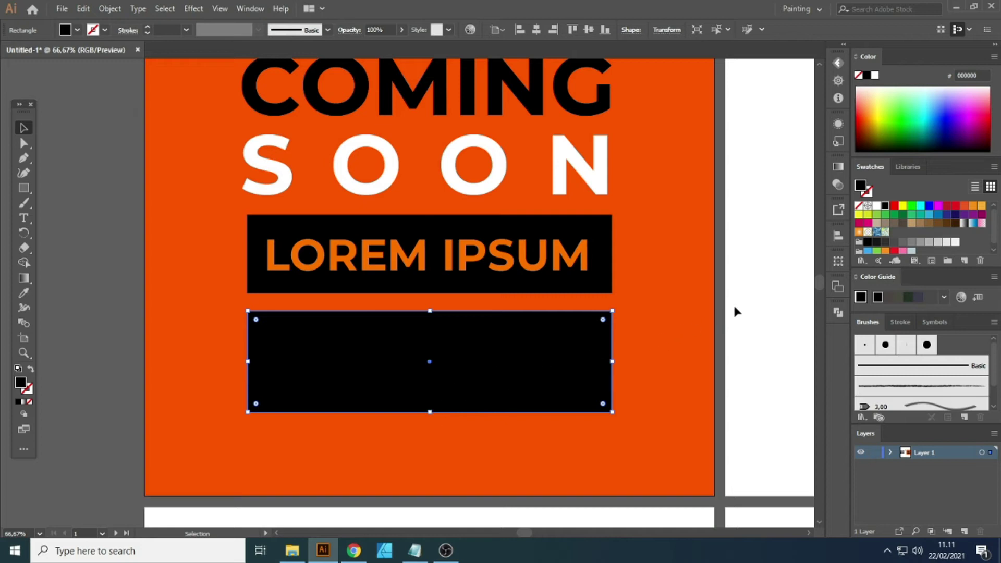
pyautogui.scroll(-1, 474, 313)
pyautogui.hscroll(-1, 475, 313)
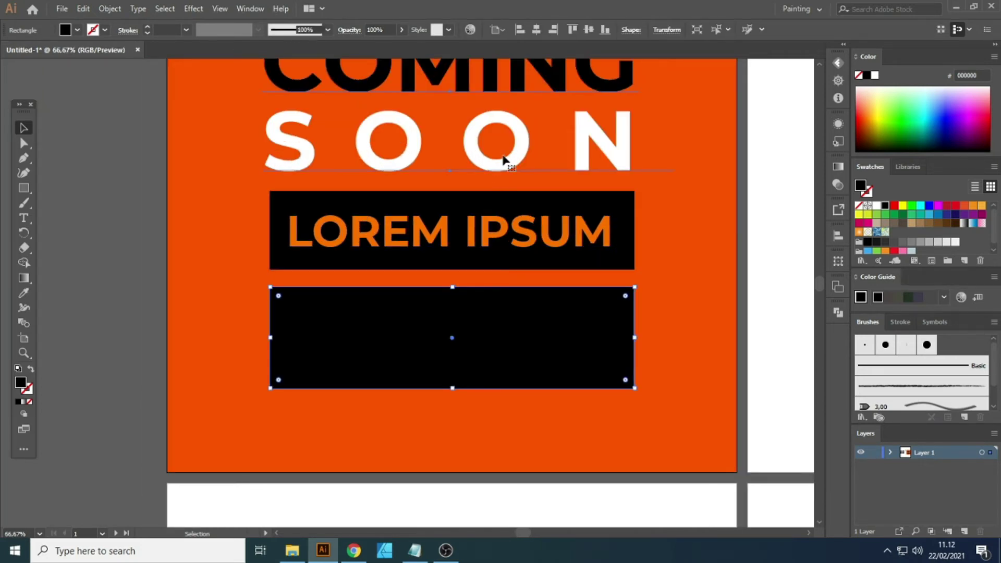
# Step: Place a copy of COMING on the lower bar and make it white like SOON
pyautogui.doubleClick(505, 158)
pyautogui.moveTo(493, 110); pyautogui.dragTo(493, 349)
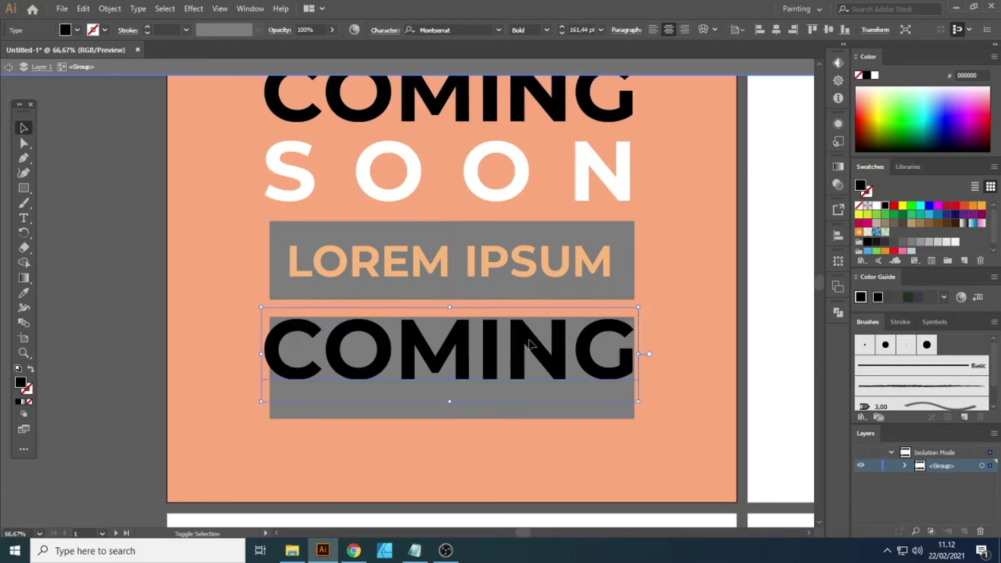
pyautogui.hotkey('ctrl', 'z')
pyautogui.press('Escape')
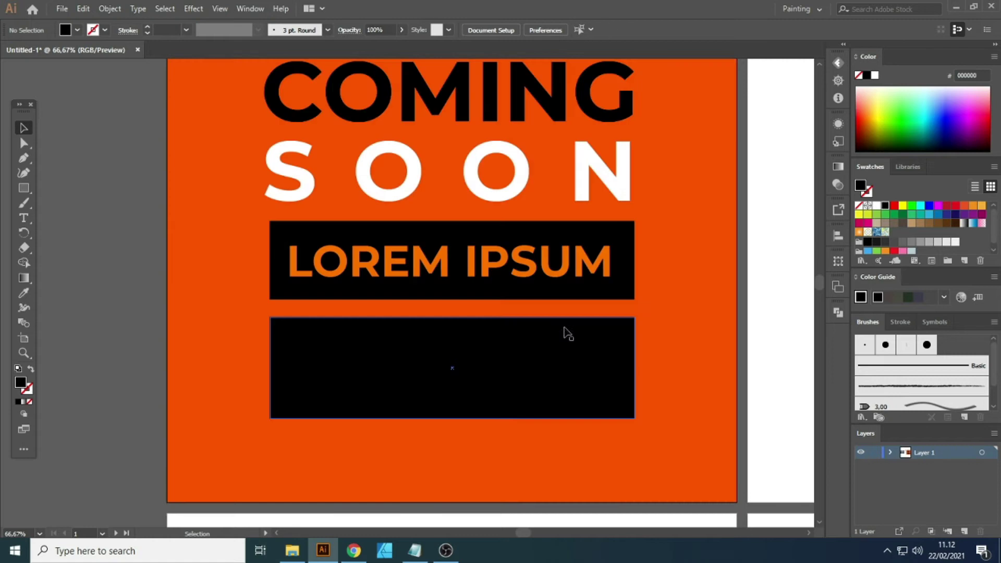
pyautogui.hotkey('ctrl', 'shift', 'z')
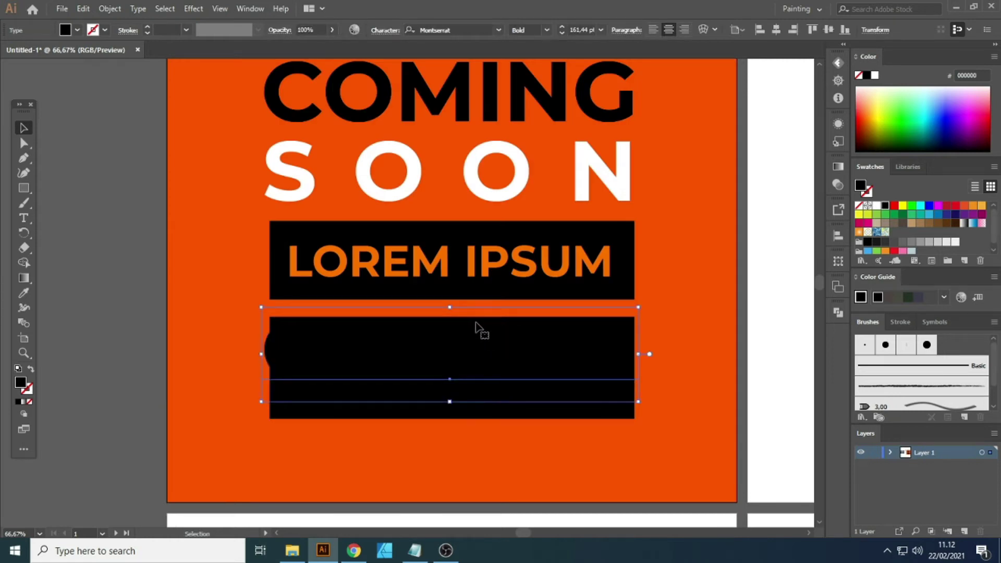
pyautogui.press('i')
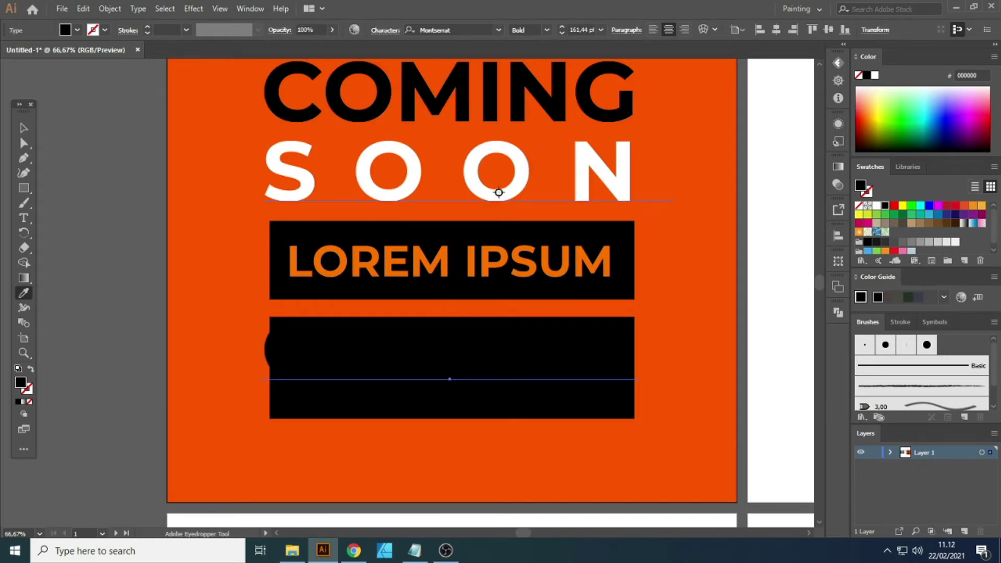
pyautogui.click(500, 187)
# Step: Replace the lower COMING text with FESTIVAL
pyautogui.click(16, 125)
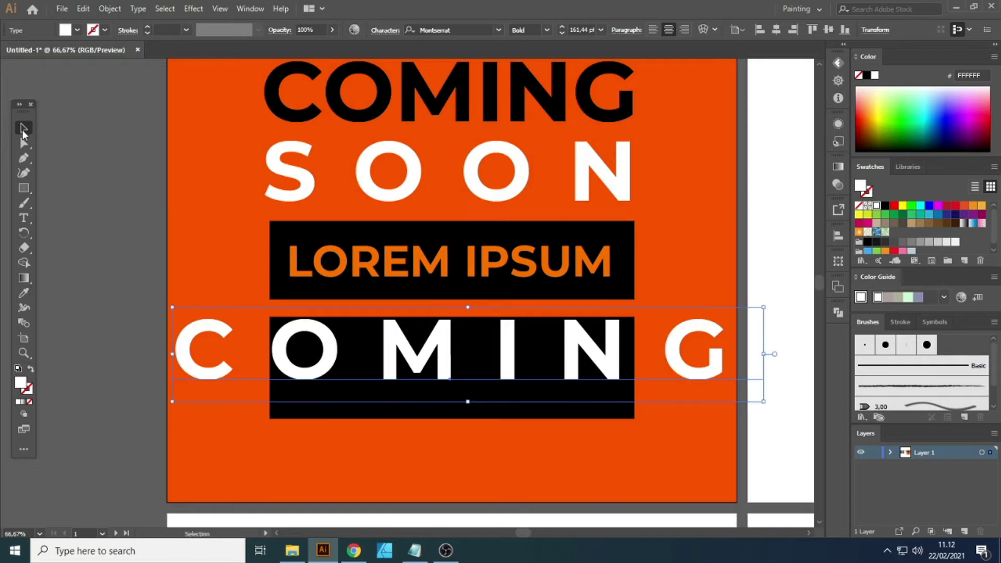
pyautogui.doubleClick(405, 367)
pyautogui.hotkey('ctrl', 'a')
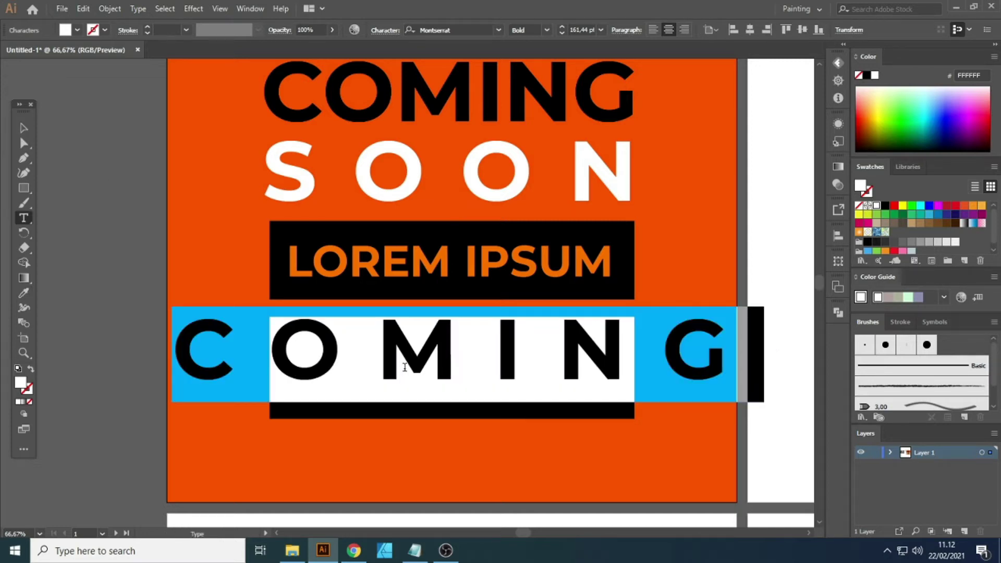
pyautogui.write('FESTIVA')
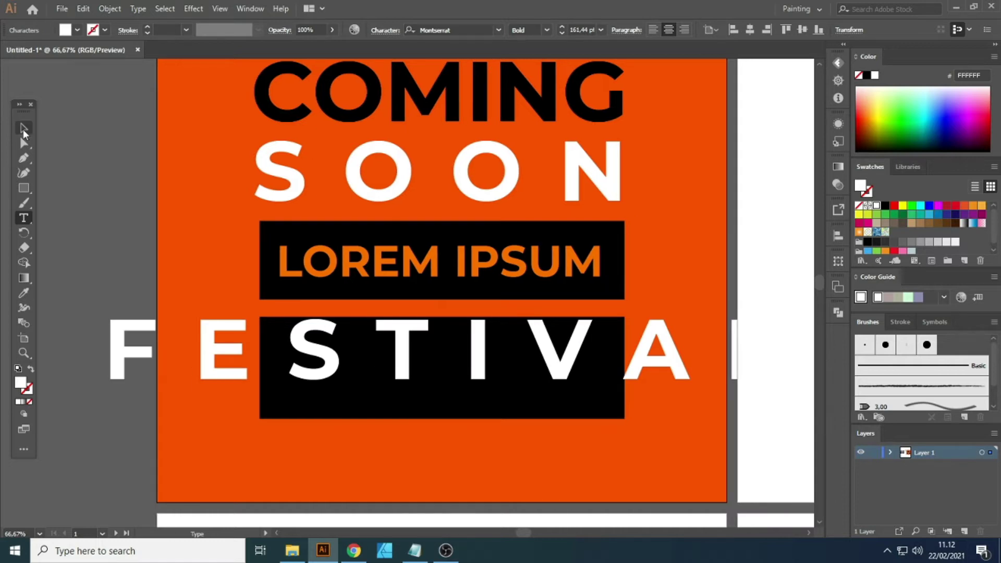
# Step: Scale FESTIVAL to about 82 pt, align it with the bar and tighten its tracking
pyautogui.click(23, 128)
pyautogui.moveTo(460, 309); pyautogui.dragTo(454, 355)
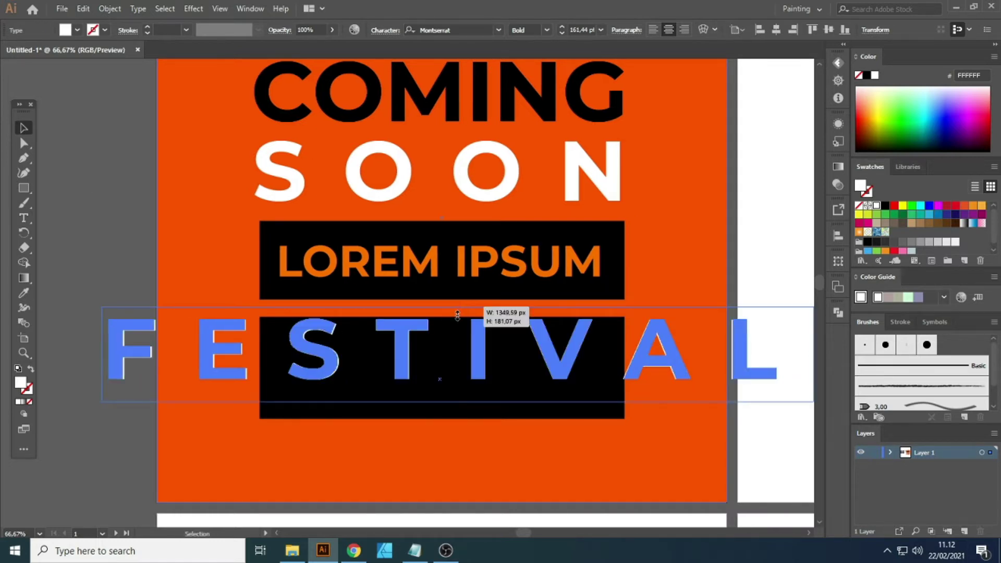
pyautogui.moveTo(454, 355); pyautogui.dragTo(454, 355)
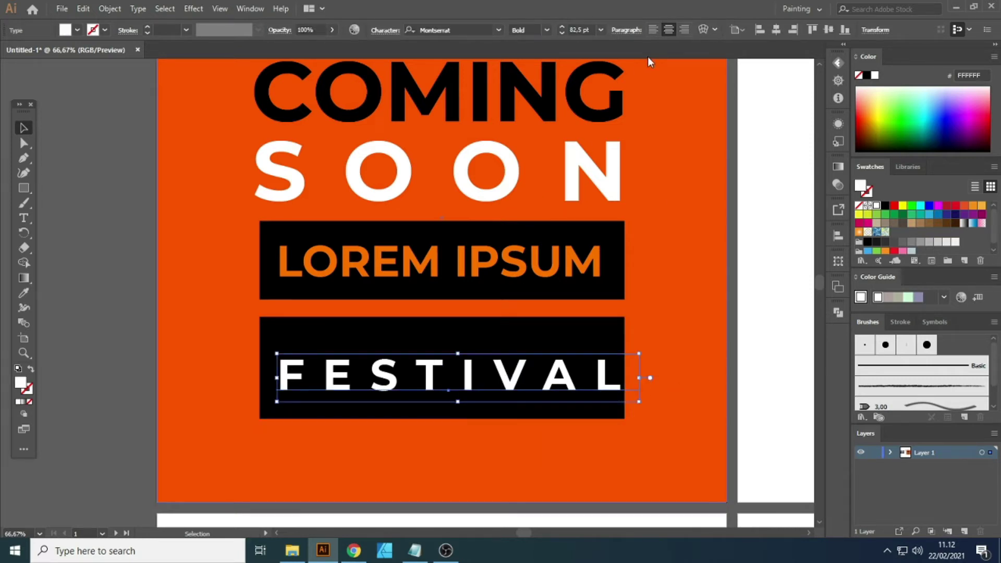
pyautogui.moveTo(541, 365); pyautogui.dragTo(526, 365)
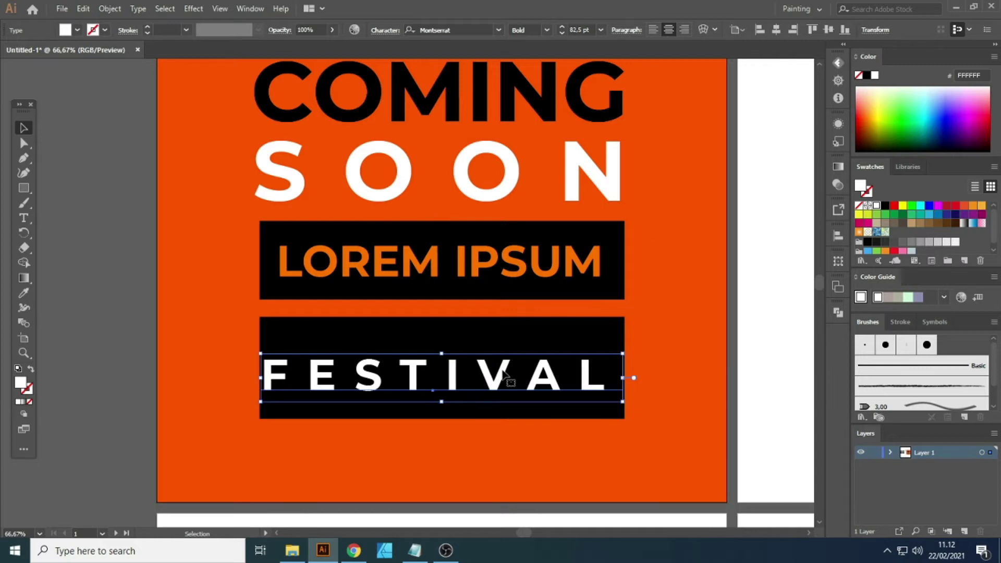
pyautogui.hotkey('alt', 'Left')
pyautogui.hotkey('alt', 'Left')
pyautogui.hotkey('alt', 'Left')
pyautogui.scroll(1, 402, 407)
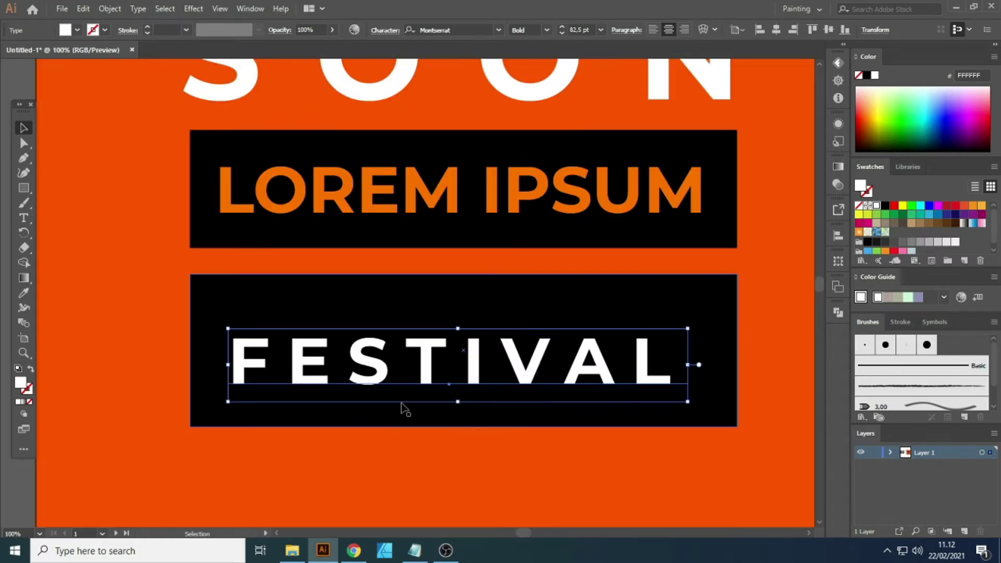
# Step: Shorten the FESTIVAL bar to match the LOREM IPSUM bar and nudge FESTIVAL up
pyautogui.click(468, 425)
pyautogui.moveTo(464, 426); pyautogui.dragTo(464, 410)
pyautogui.moveTo(476, 361); pyautogui.dragTo(476, 356)
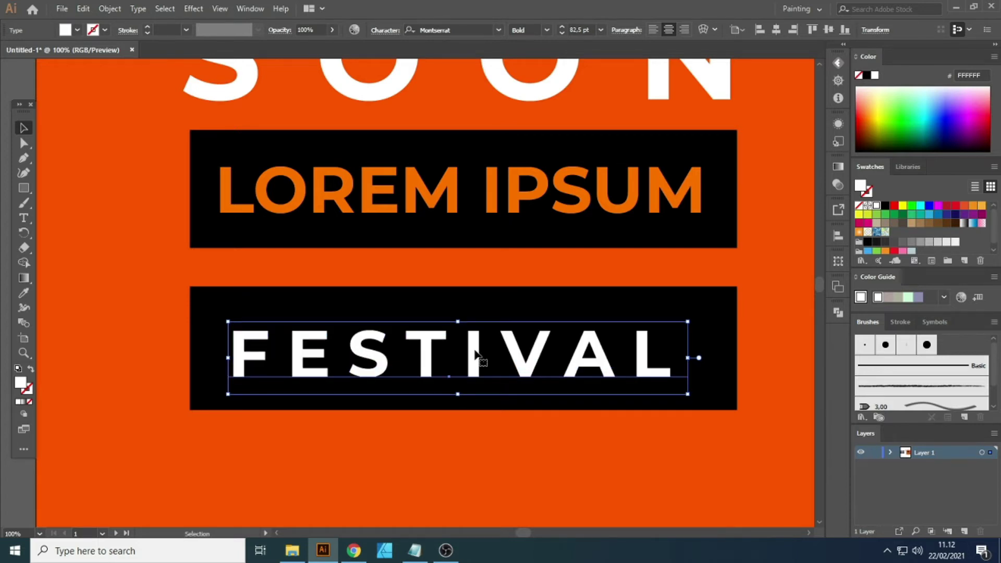
pyautogui.moveTo(474, 349); pyautogui.dragTo(475, 343)
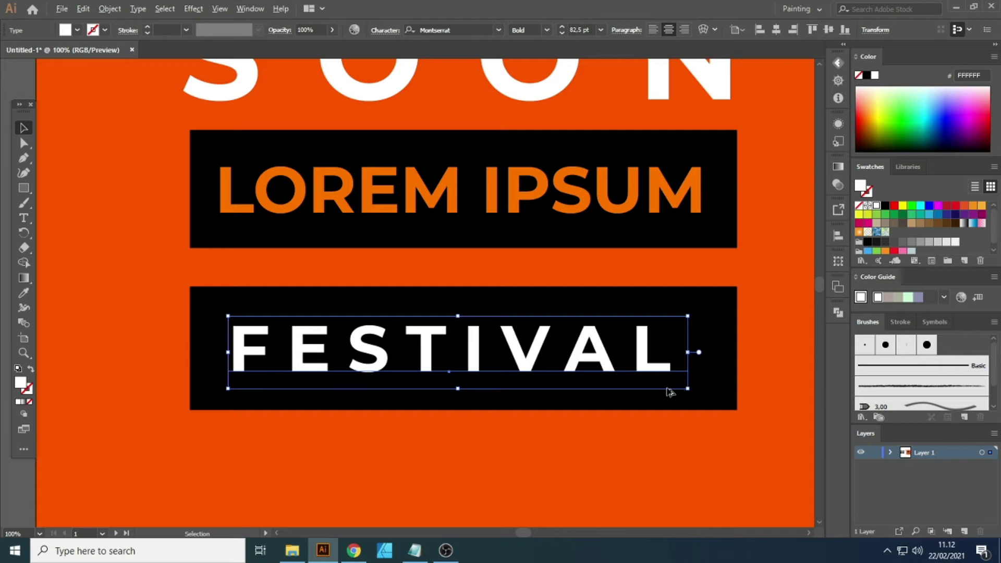
pyautogui.click(514, 403)
pyautogui.moveTo(465, 411); pyautogui.dragTo(466, 406)
pyautogui.hotkey('ctrl', '-')
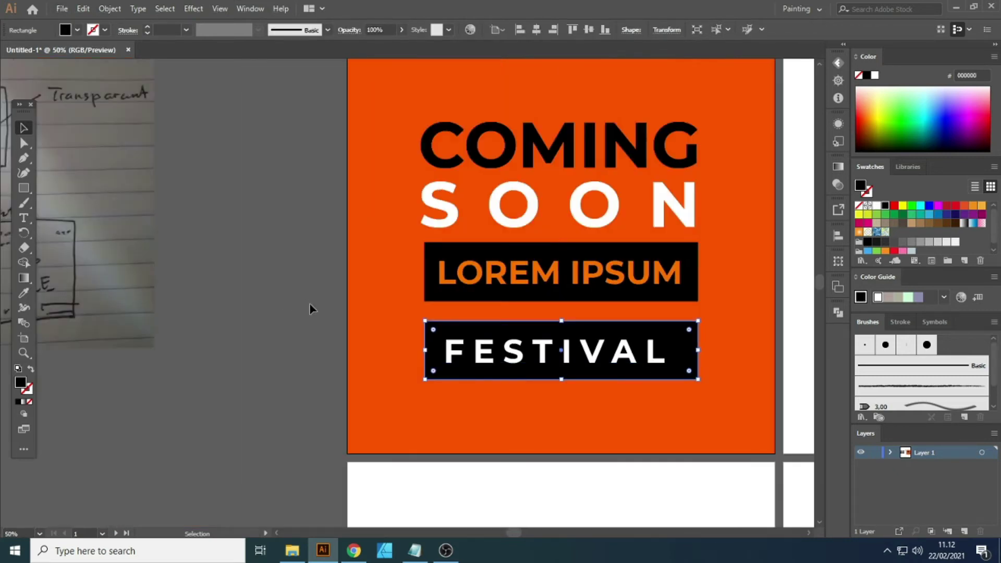
pyautogui.click(310, 309)
# Step: Centre the FESTIVAL text horizontally on the poster
pyautogui.click(600, 360)
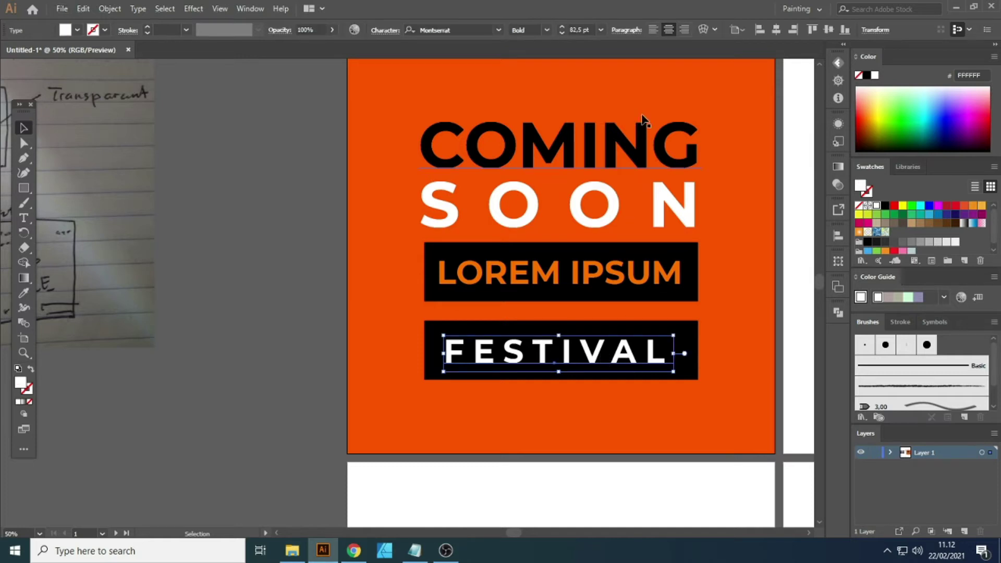
pyautogui.click(776, 30)
pyautogui.click(251, 408)
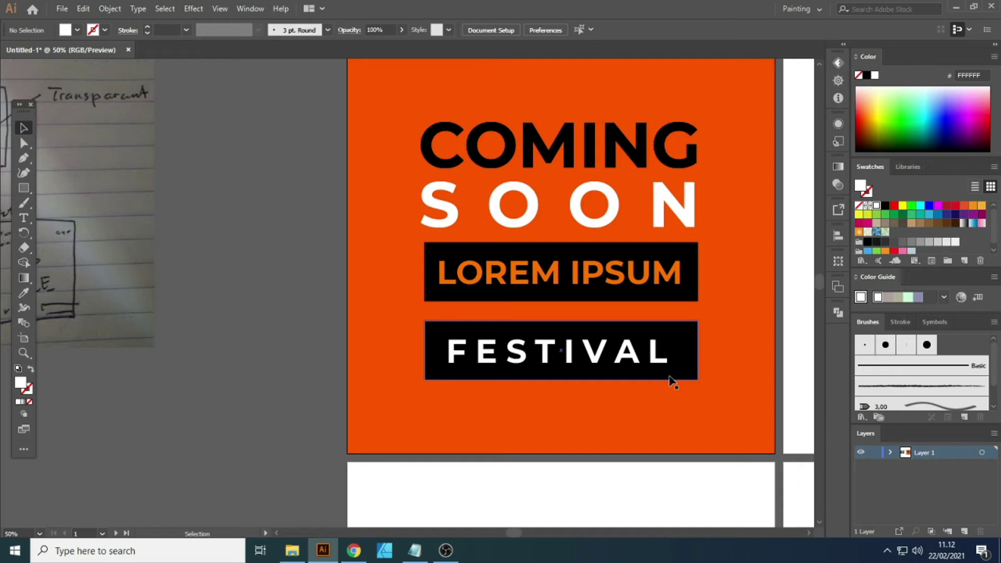
pyautogui.scroll(1, 672, 383)
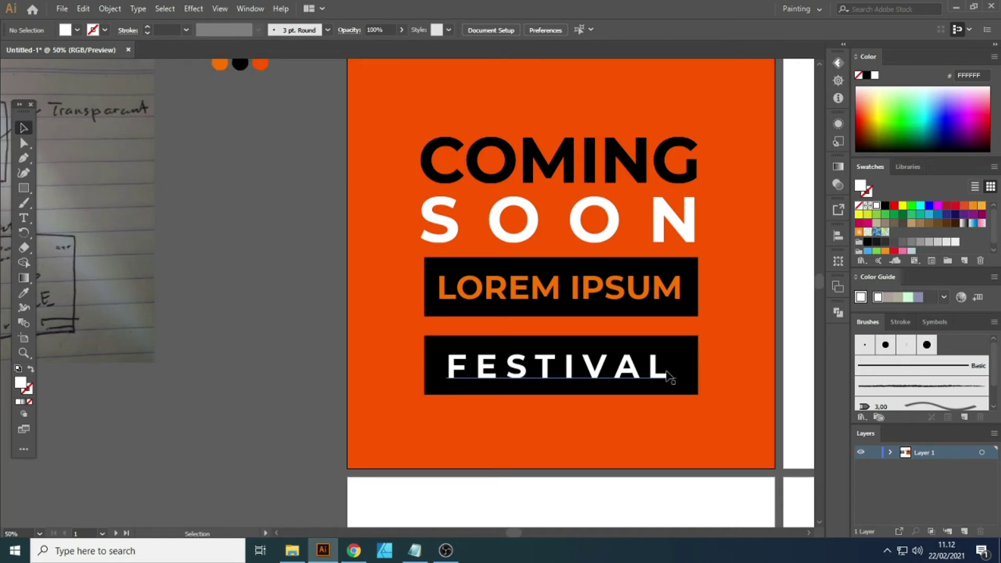
# Step: Select the FESTIVAL bar and its text together as one group
pyautogui.click(661, 421)
pyautogui.hotkey('ctrl', 'alt', ']')
pyautogui.press('v')
pyautogui.keyDown('alt'); pyautogui.scroll(1, 603, 344); pyautogui.keyUp('alt')
pyautogui.keyDown('alt'); pyautogui.scroll(1, 603, 344); pyautogui.keyUp('alt')
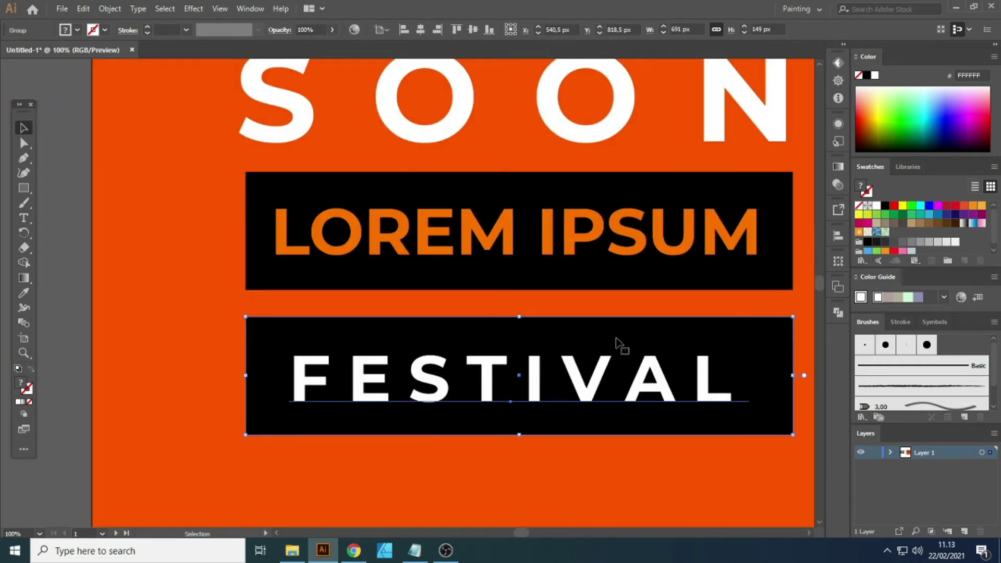
pyautogui.keyDown('alt'); pyautogui.scroll(-1, 617, 349); pyautogui.keyUp('alt')
pyautogui.keyDown('alt'); pyautogui.scroll(-2, 521, 344); pyautogui.keyUp('alt')
pyautogui.click(336, 340)
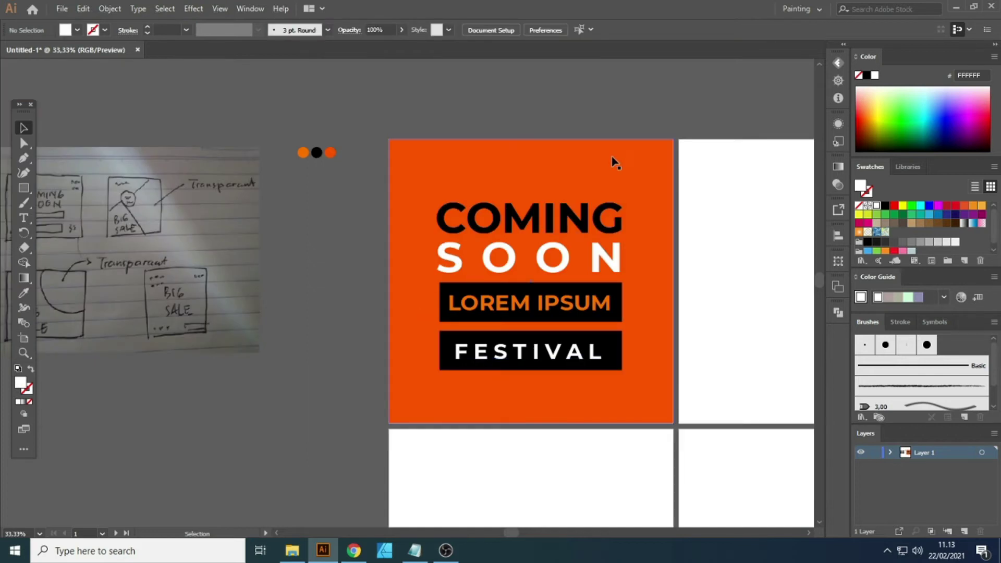
pyautogui.keyDown('alt'); pyautogui.scroll(1, 675, 186); pyautogui.keyUp('alt')
pyautogui.keyDown('alt'); pyautogui.scroll(1, 522, 170); pyautogui.keyUp('alt')
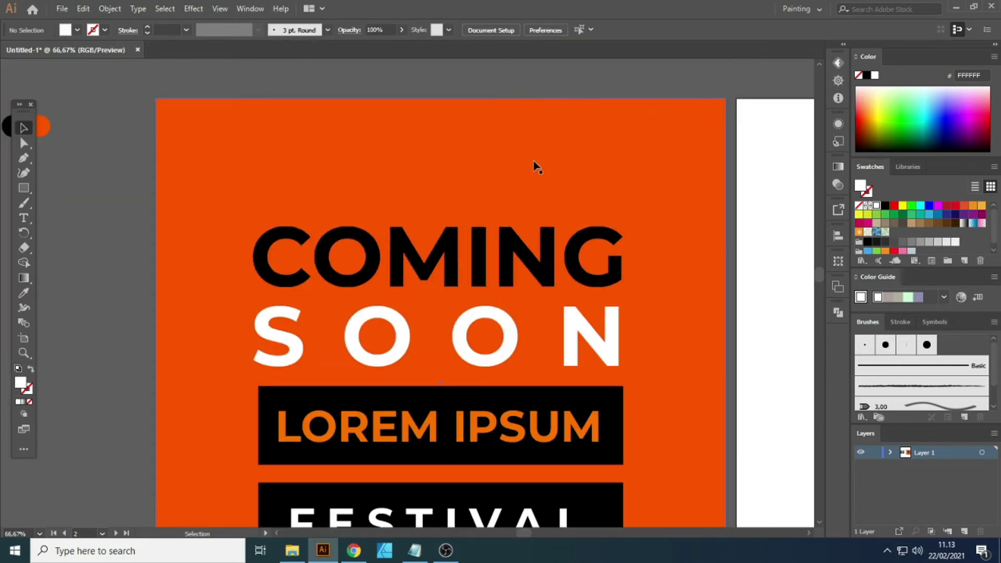
pyautogui.keyDown('alt'); pyautogui.scroll(-1, 339, 303); pyautogui.keyUp('alt')
pyautogui.keyDown('alt'); pyautogui.scroll(-1, 371, 207); pyautogui.keyUp('alt')
pyautogui.keyDown('alt'); pyautogui.scroll(-1, 295, 205); pyautogui.keyUp('alt')
pyautogui.keyDown('alt'); pyautogui.scroll(-2, 196, 216); pyautogui.keyUp('alt')
pyautogui.keyDown('alt'); pyautogui.scroll(1, 65, 218); pyautogui.keyUp('alt')
pyautogui.keyDown('alt'); pyautogui.scroll(5, 65, 218); pyautogui.keyUp('alt')
pyautogui.keyDown('alt'); pyautogui.scroll(3, 74, 213); pyautogui.keyUp('alt')
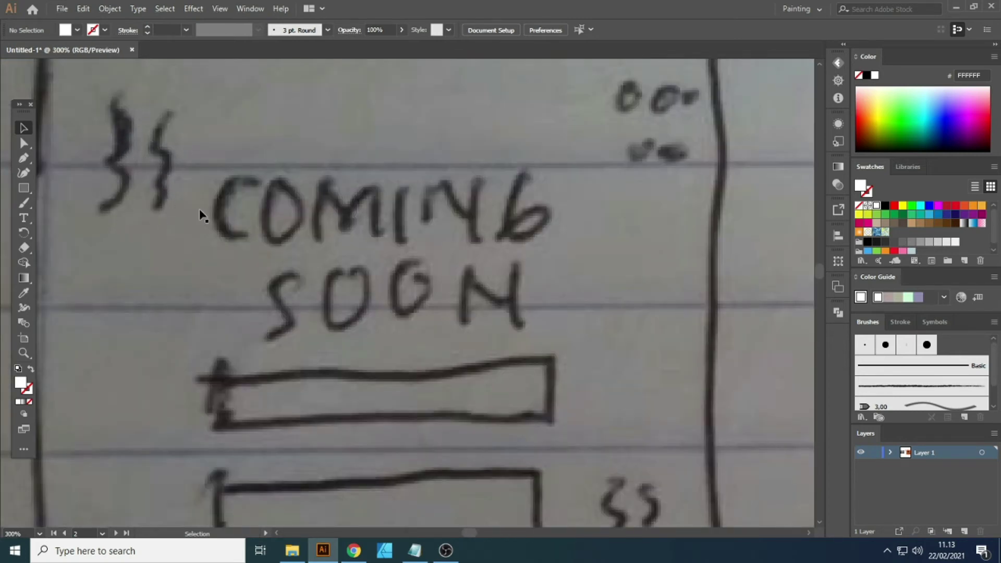
pyautogui.keyDown('alt'); pyautogui.scroll(-1, 269, 196); pyautogui.keyUp('alt')
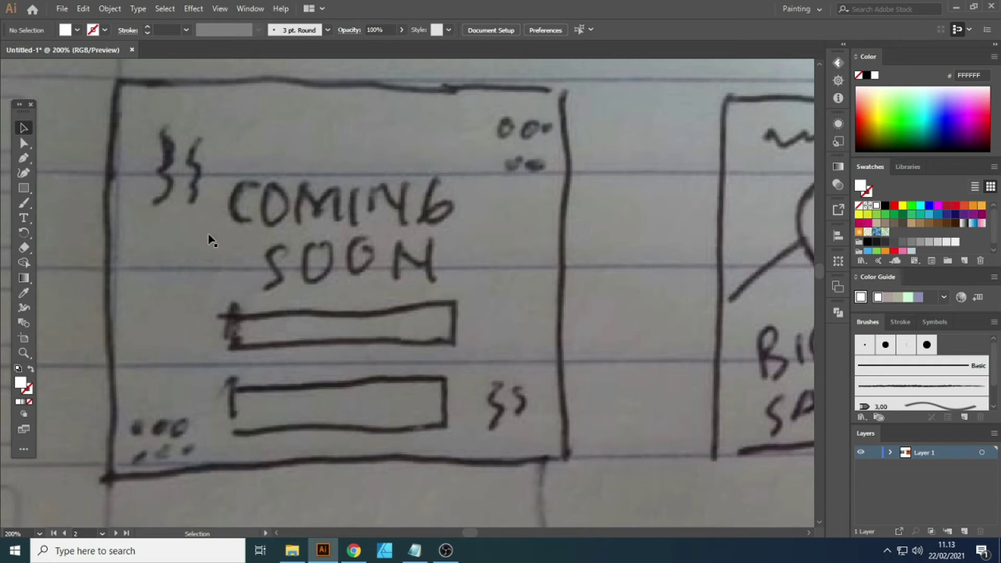
pyautogui.keyDown('alt'); pyautogui.scroll(1, 567, 96); pyautogui.keyUp('alt')
pyautogui.keyDown('alt'); pyautogui.scroll(1, 551, 127); pyautogui.keyUp('alt')
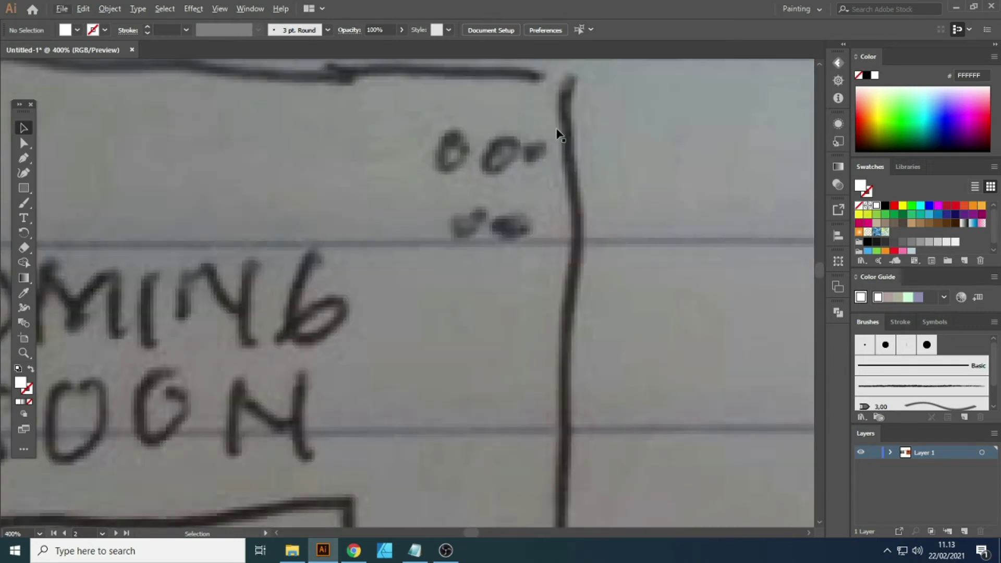
pyautogui.press('b')
pyautogui.moveTo(399, 115); pyautogui.dragTo(412, 141)
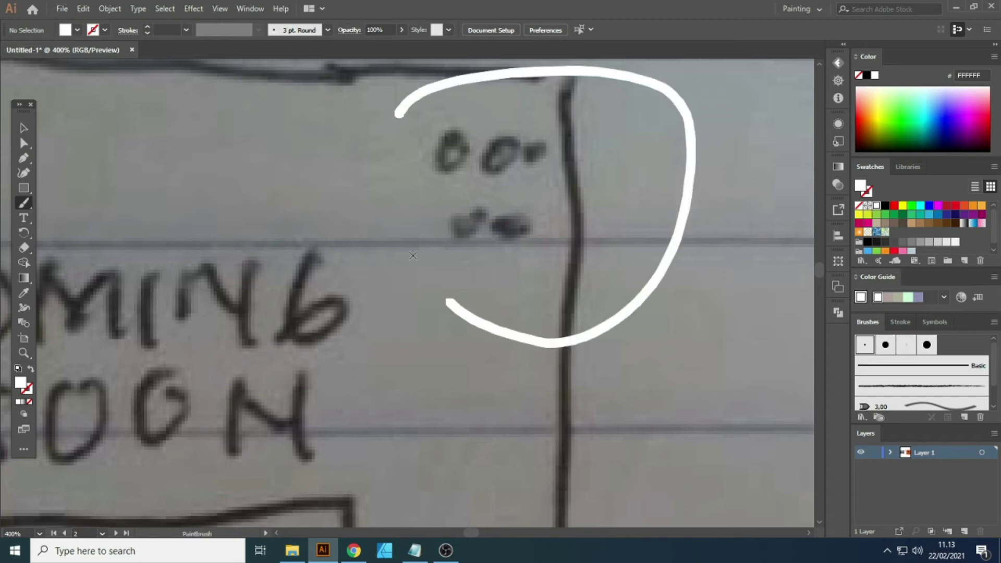
pyautogui.hotkey('ctrl', 'z')
pyautogui.keyDown('alt'); pyautogui.scroll(-4, 453, 158); pyautogui.keyUp('alt')
pyautogui.keyDown('alt'); pyautogui.scroll(-2, 683, 155); pyautogui.keyUp('alt')
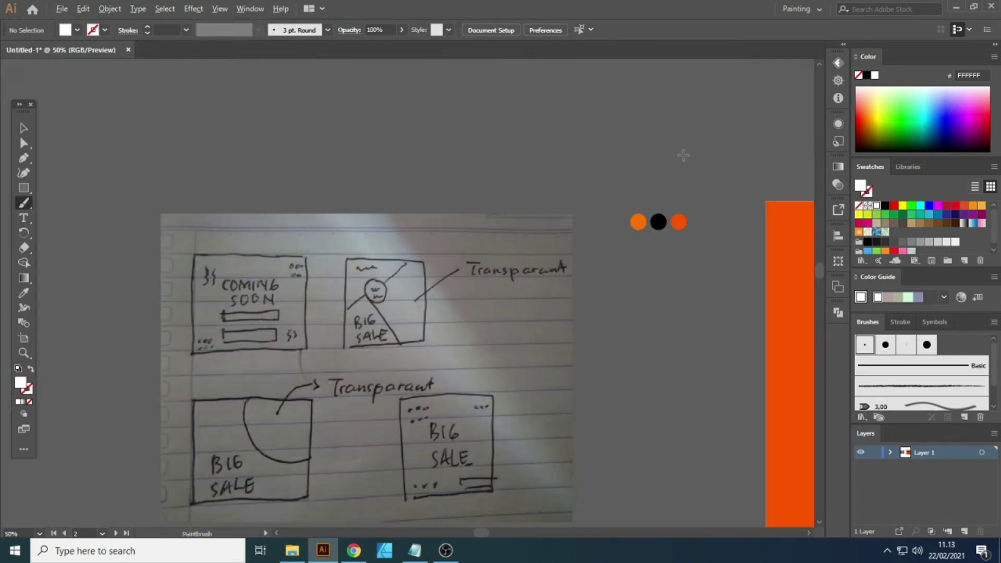
pyautogui.keyDown('alt'); pyautogui.scroll(3, 550, 170); pyautogui.keyUp('alt')
pyautogui.keyDown('alt'); pyautogui.scroll(1, 559, 141); pyautogui.keyUp('alt')
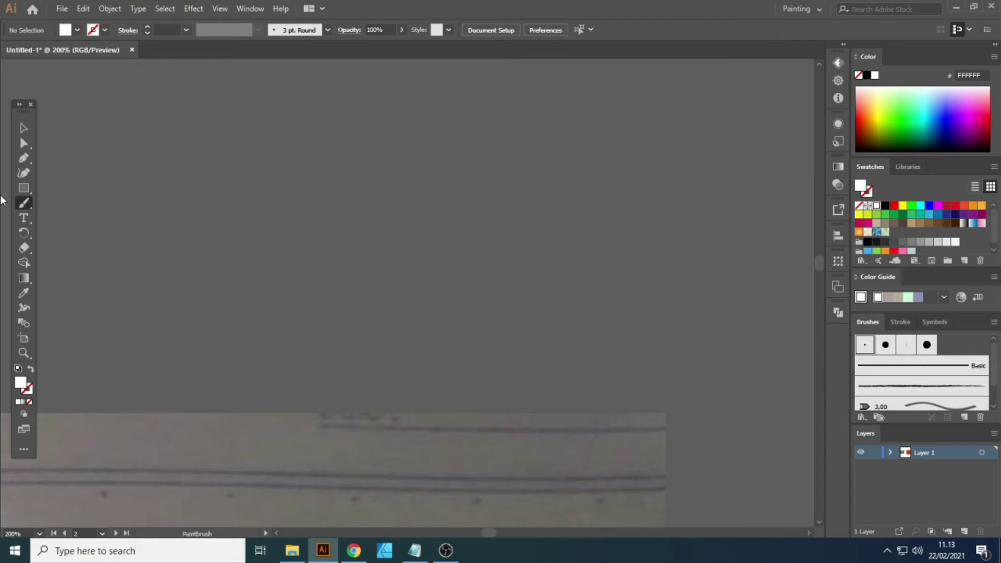
# Step: Draw a small white circle and duplicate it into a row of four
pyautogui.moveTo(17, 187); pyautogui.dragTo(95, 222)
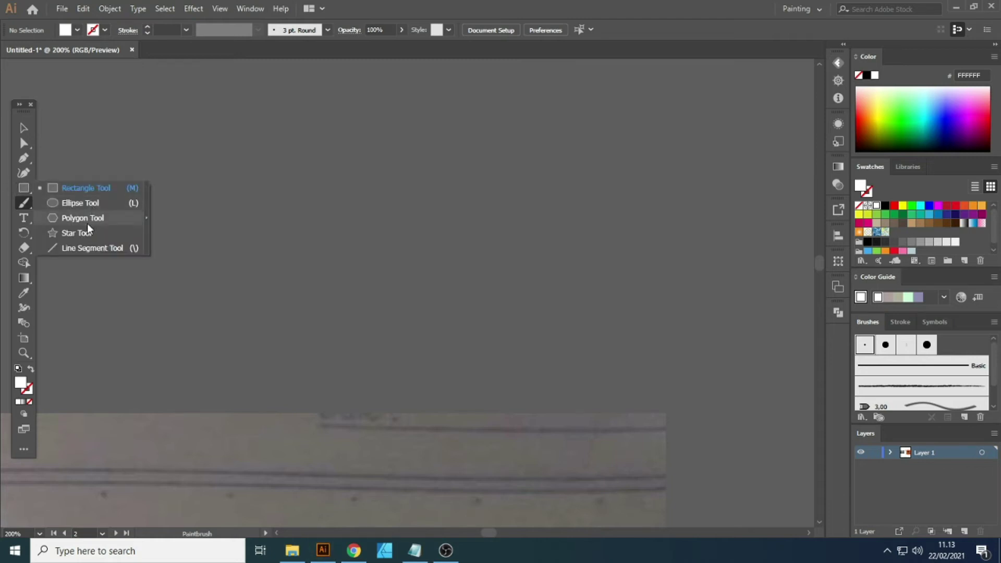
pyautogui.moveTo(87, 223); pyautogui.dragTo(79, 203)
pyautogui.moveTo(358, 176); pyautogui.dragTo(371, 189)
pyautogui.keyDown('alt'); pyautogui.scroll(3, 383, 190); pyautogui.keyUp('alt')
pyautogui.press('v')
pyautogui.keyDown('alt'); pyautogui.moveTo(382, 224); pyautogui.dragTo(473, 224); pyautogui.keyUp('alt')
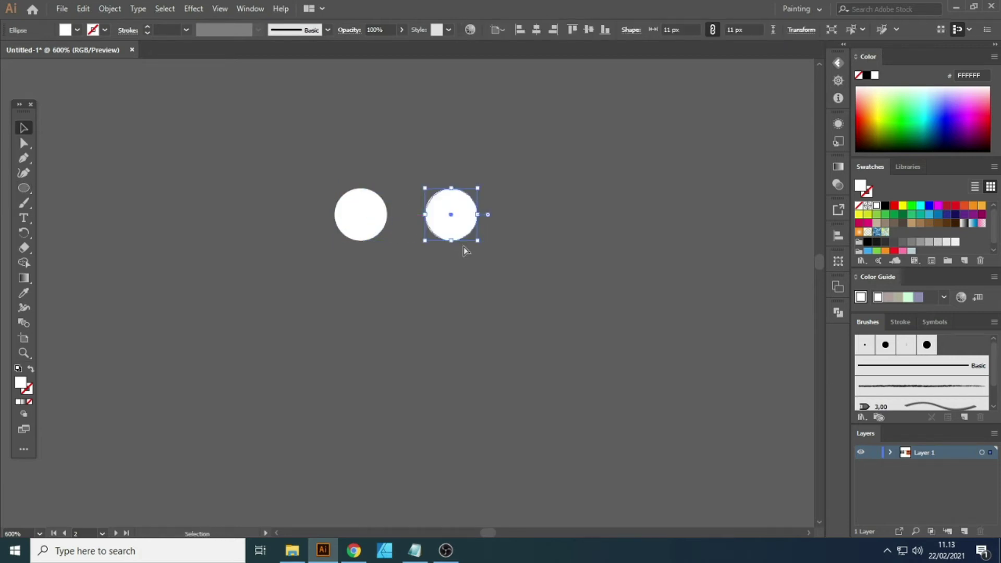
pyautogui.hotkey('ctrl', 'd')
pyautogui.hotkey('ctrl', 'd')
pyautogui.click(702, 298)
# Step: Copy the row down twice into three rows and group all twelve circles
pyautogui.hotkey('ctrl', 'a')
pyautogui.keyDown('alt'); pyautogui.moveTo(631, 214); pyautogui.dragTo(630, 304); pyautogui.keyUp('alt')
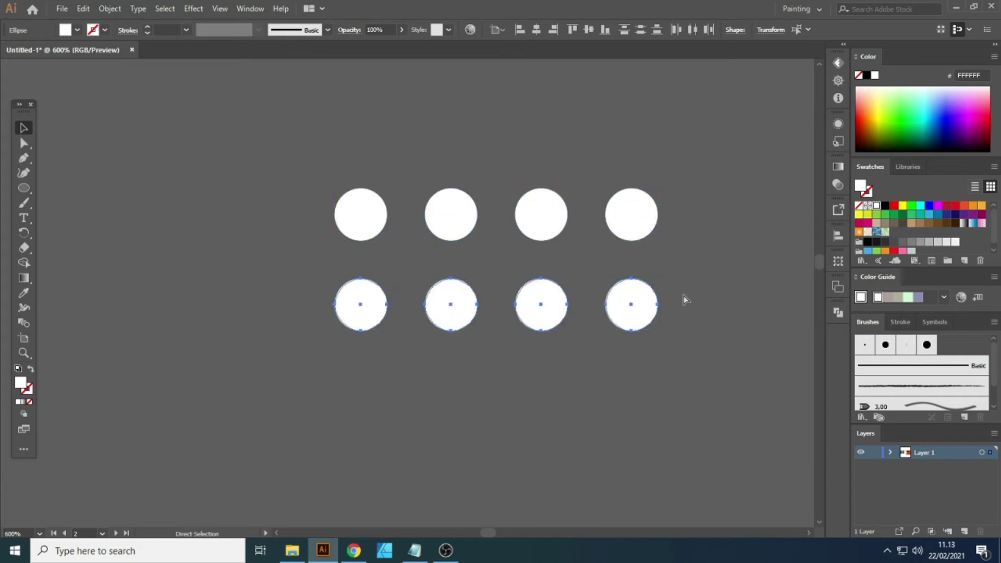
pyautogui.hotkey('ctrl', 'd')
pyautogui.click(594, 389)
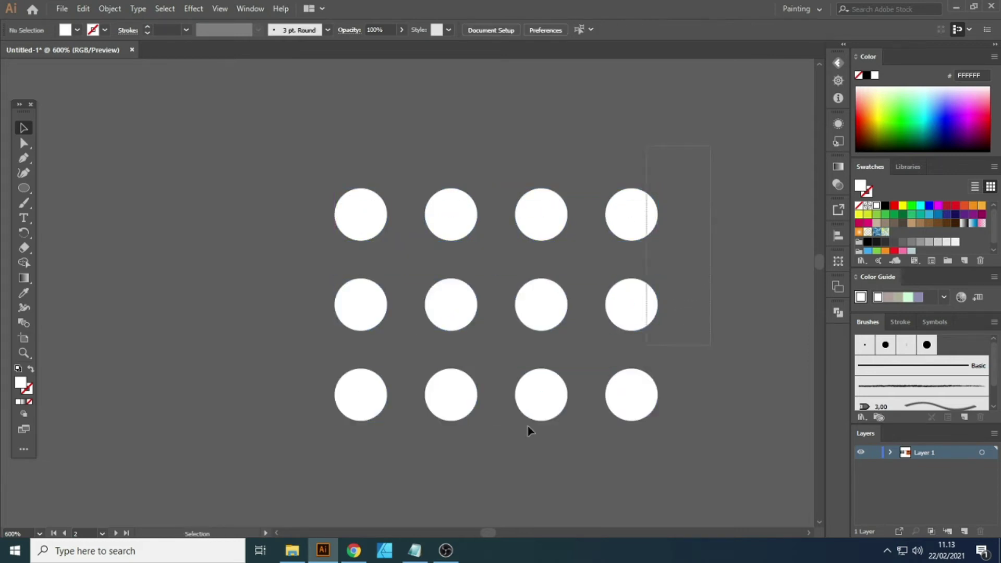
pyautogui.hotkey('ctrl', 'a')
pyautogui.hotkey('ctrl', 'g')
pyautogui.scroll(-8, 281, 245)
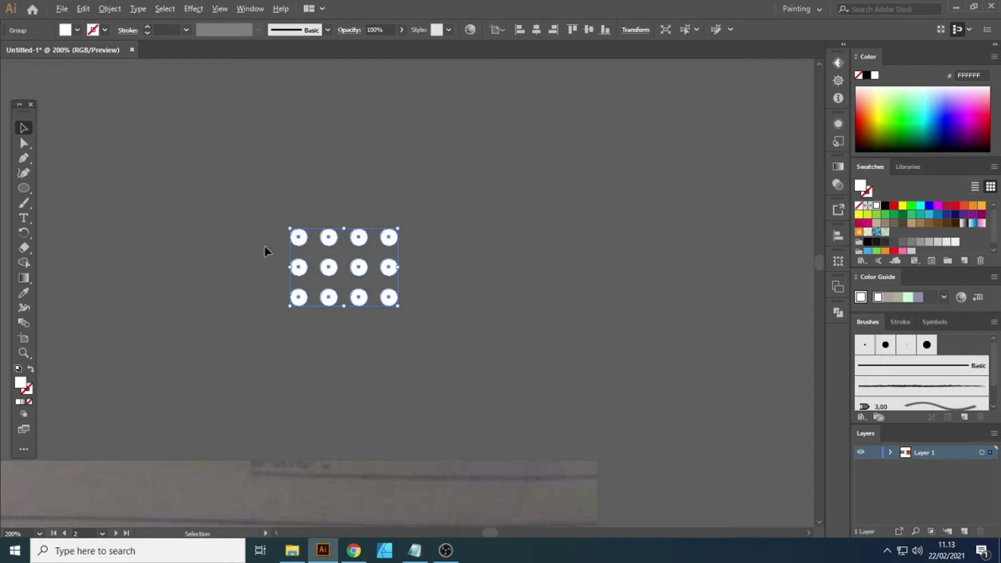
pyautogui.scroll(2, 295, 261)
pyautogui.click(330, 271)
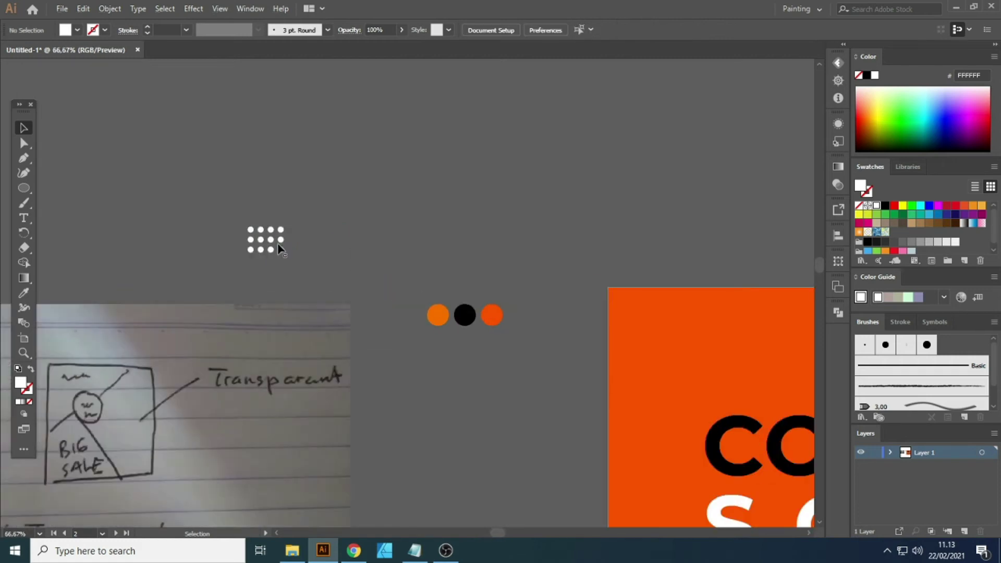
# Step: Move the twelve-dot grid into the poster's top-right corner and enlarge it slightly
pyautogui.moveTo(280, 239); pyautogui.dragTo(721, 336)
pyautogui.scroll(-2, 721, 338)
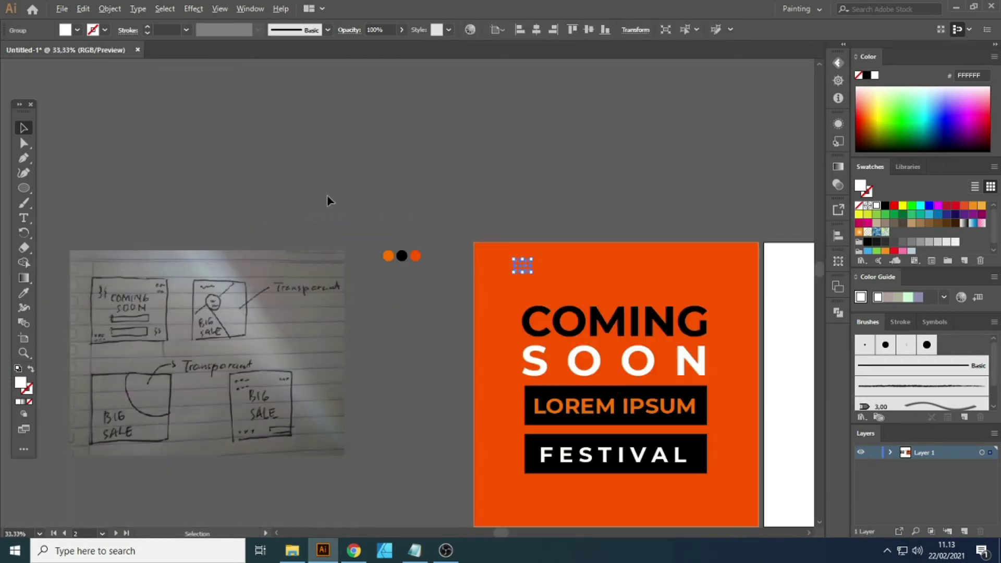
pyautogui.scroll(2, 684, 193)
pyautogui.click(190, 158)
pyautogui.scroll(-2, 190, 158)
pyautogui.scroll(1, 430, 186)
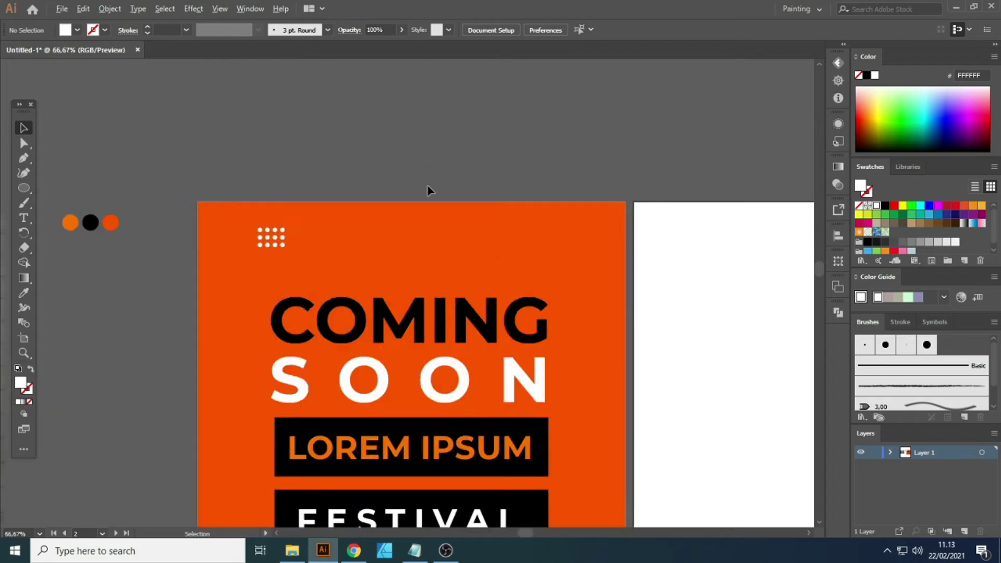
pyautogui.scroll(1, 427, 184)
pyautogui.moveTo(233, 257); pyautogui.dragTo(656, 257)
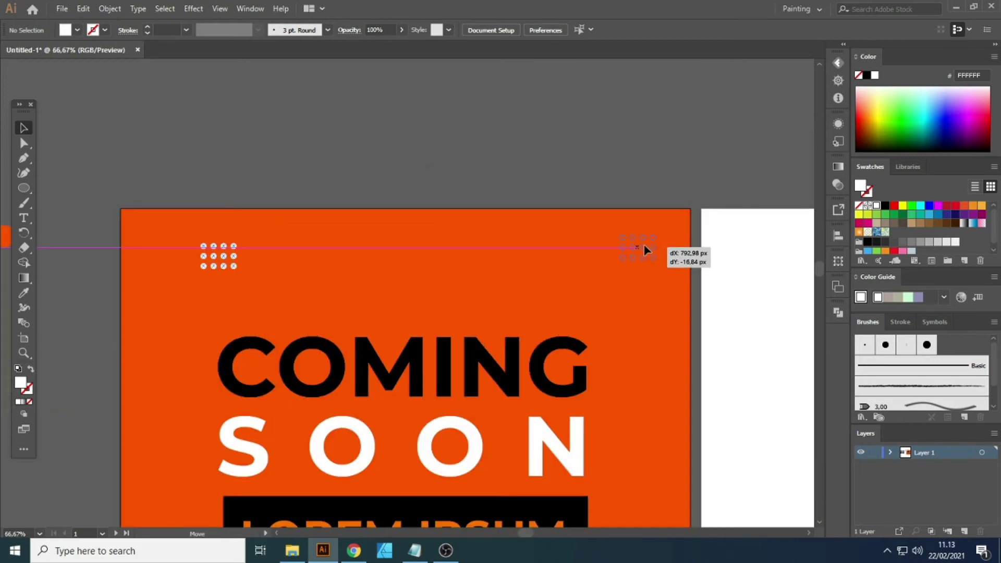
pyautogui.moveTo(624, 257); pyautogui.dragTo(578, 290)
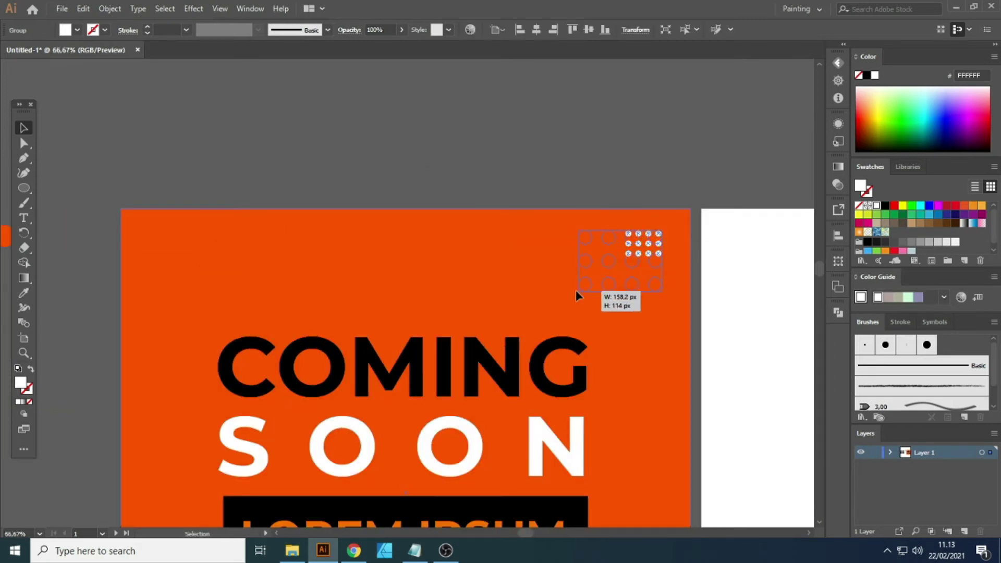
# Step: Copy the dot grid down to the poster's bottom-left corner
pyautogui.scroll(2, 680, 255)
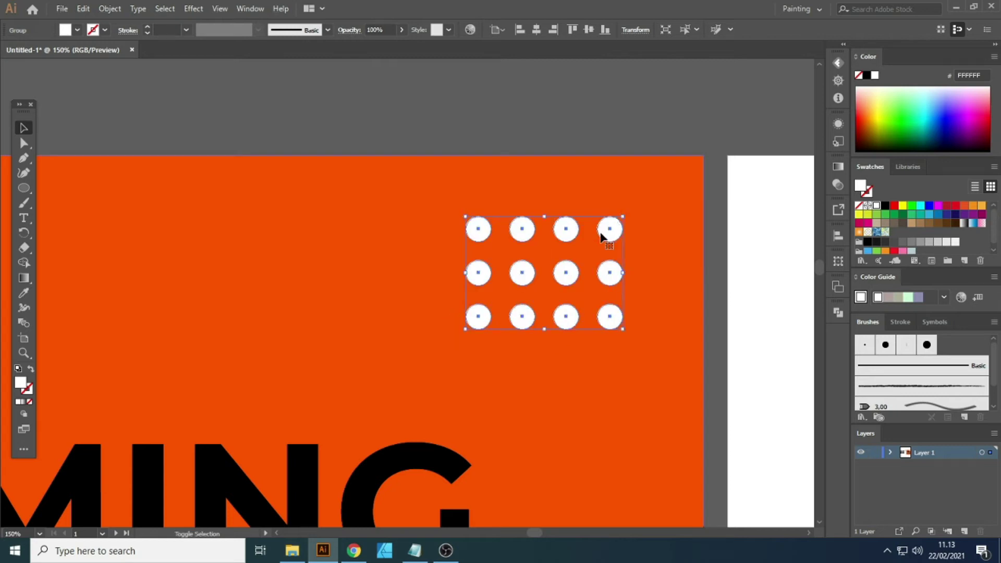
pyautogui.scroll(-2, 608, 264)
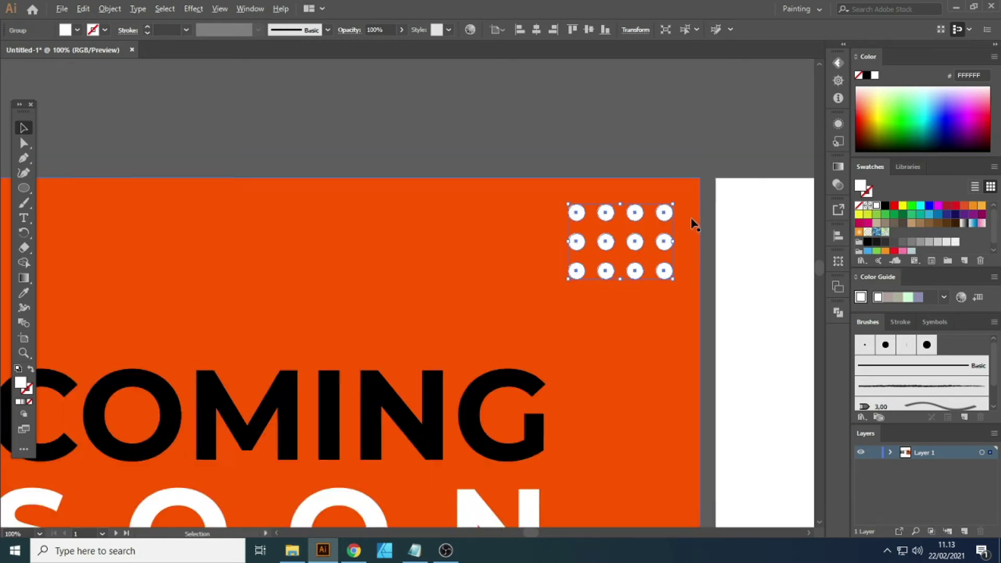
pyautogui.scroll(-1, 698, 156)
pyautogui.click(706, 127)
pyautogui.scroll(-2, 706, 127)
pyautogui.scroll(-2, 707, 123)
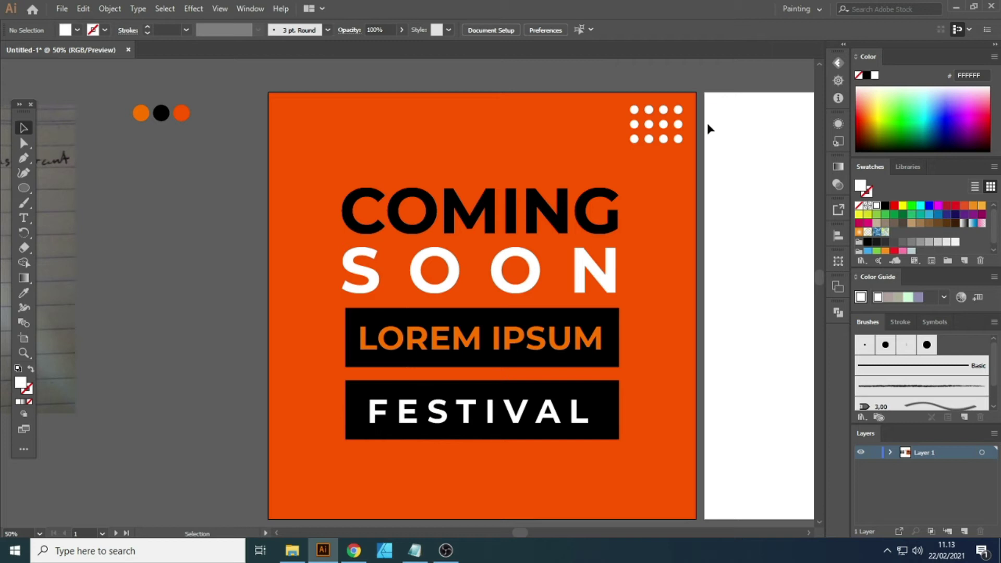
pyautogui.scroll(-1, 678, 130)
pyautogui.moveTo(654, 111); pyautogui.dragTo(308, 466)
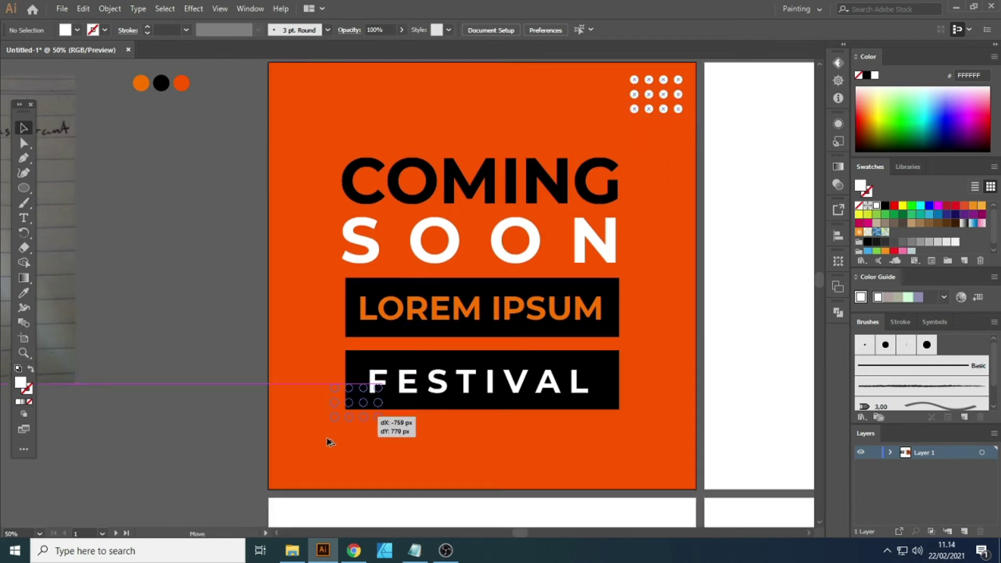
pyautogui.moveTo(307, 466); pyautogui.dragTo(311, 470)
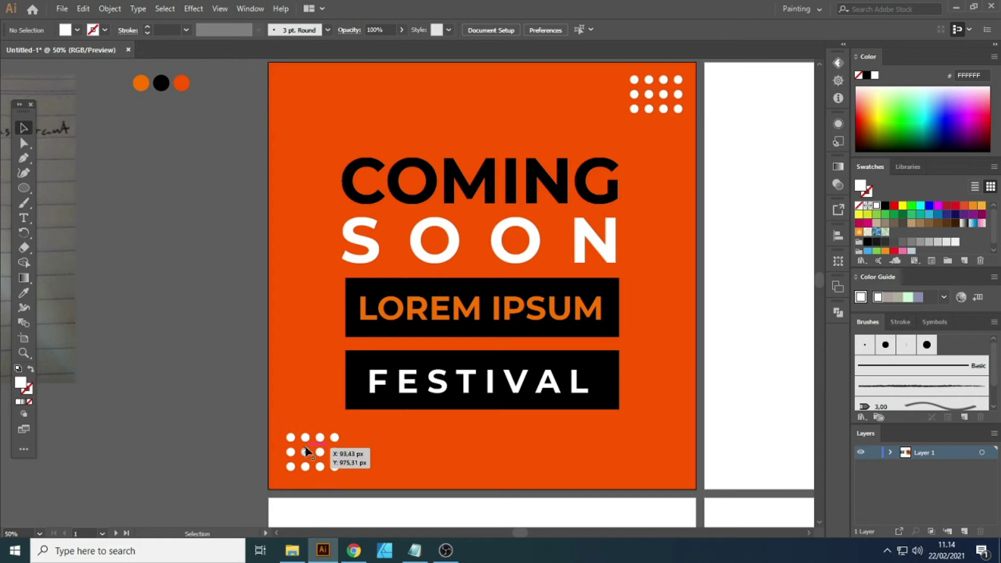
pyautogui.click(305, 466)
# Step: In isolation mode, move the copy's right two dot columns up-left, nudge them up, then exit
pyautogui.scroll(2, 308, 466)
pyautogui.scroll(4, 324, 464)
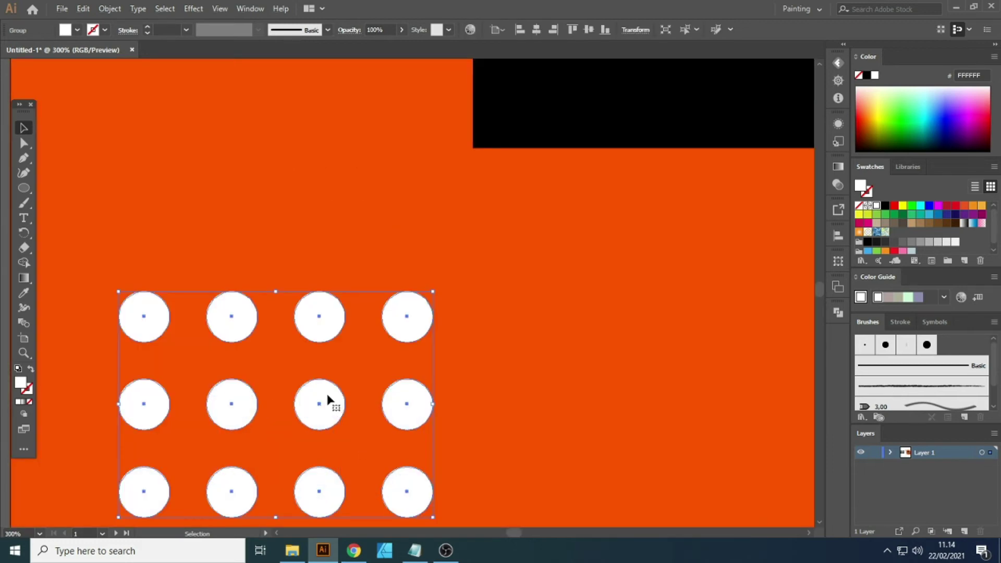
pyautogui.doubleClick(326, 392)
pyautogui.moveTo(313, 277); pyautogui.dragTo(461, 514)
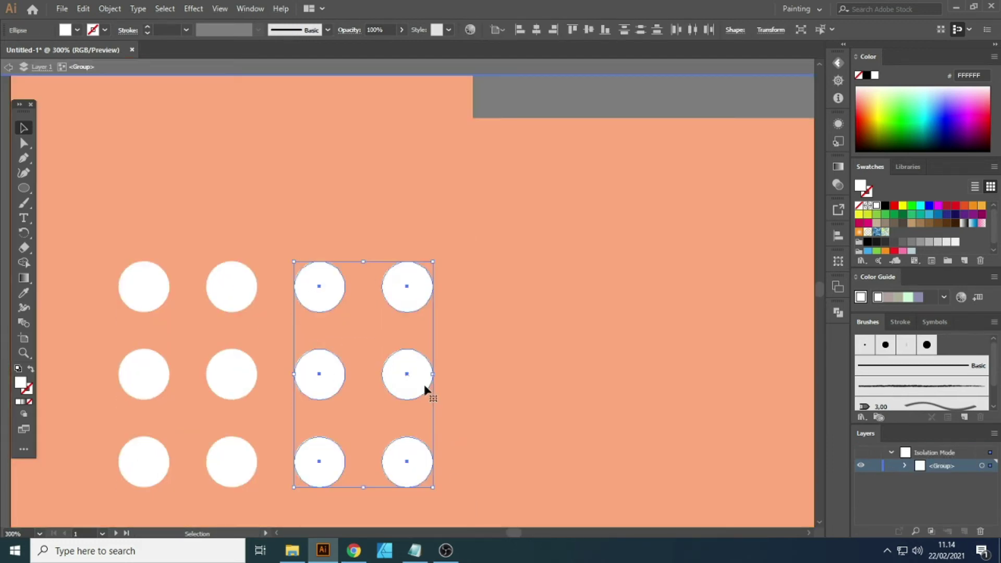
pyautogui.moveTo(422, 381)
pyautogui.mouseDown()
pyautogui.moveTo(285, 191)
pyautogui.moveTo(258, 173)
pyautogui.moveTo(245, 130)
pyautogui.mouseUp()
pyautogui.scroll(-2, 330, 214)
pyautogui.scroll(2, 365, 327)
pyautogui.moveTo(365, 334); pyautogui.dragTo(367, 314)
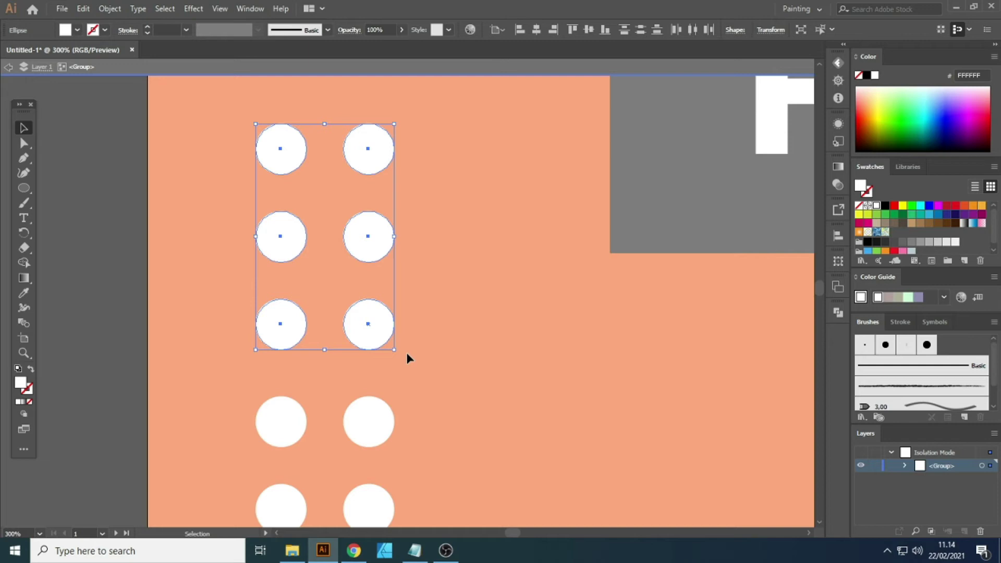
pyautogui.scroll(-2, 448, 369)
pyautogui.doubleClick(261, 340)
pyautogui.scroll(-3, 260, 338)
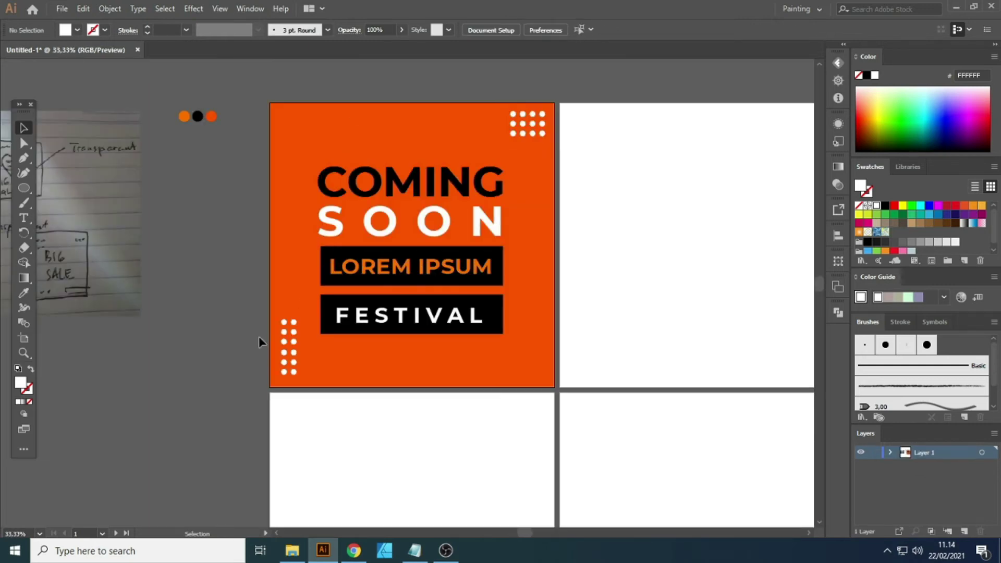
# Step: Draw a wavy S-curve path with curved Pen tool anchors beside the sketch
pyautogui.scroll(2, 258, 287)
pyautogui.scroll(-2, 258, 287)
pyautogui.scroll(-1, 245, 234)
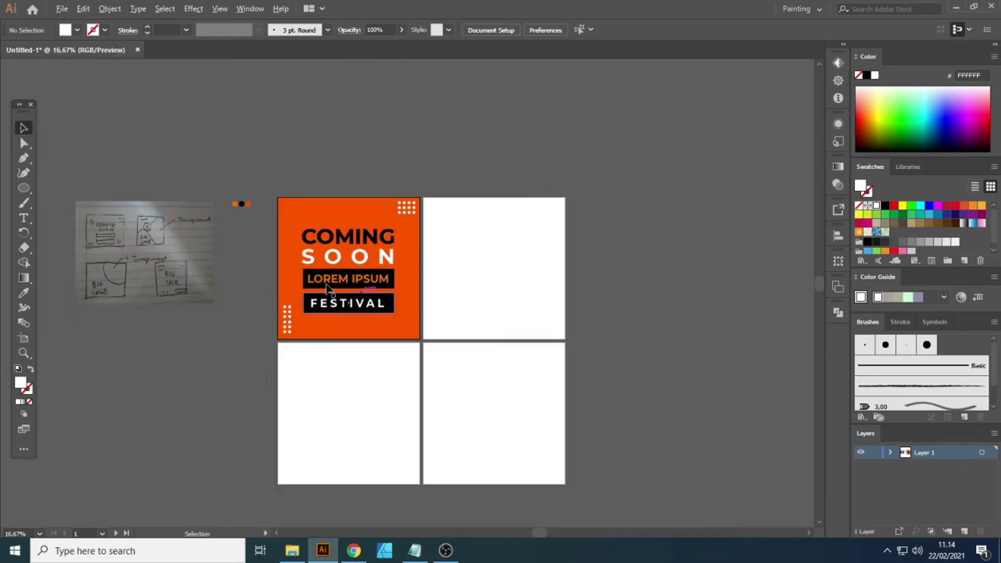
pyautogui.scroll(2, 93, 224)
pyautogui.scroll(3, 452, 229)
pyautogui.scroll(-1, 452, 229)
pyautogui.scroll(2, 150, 206)
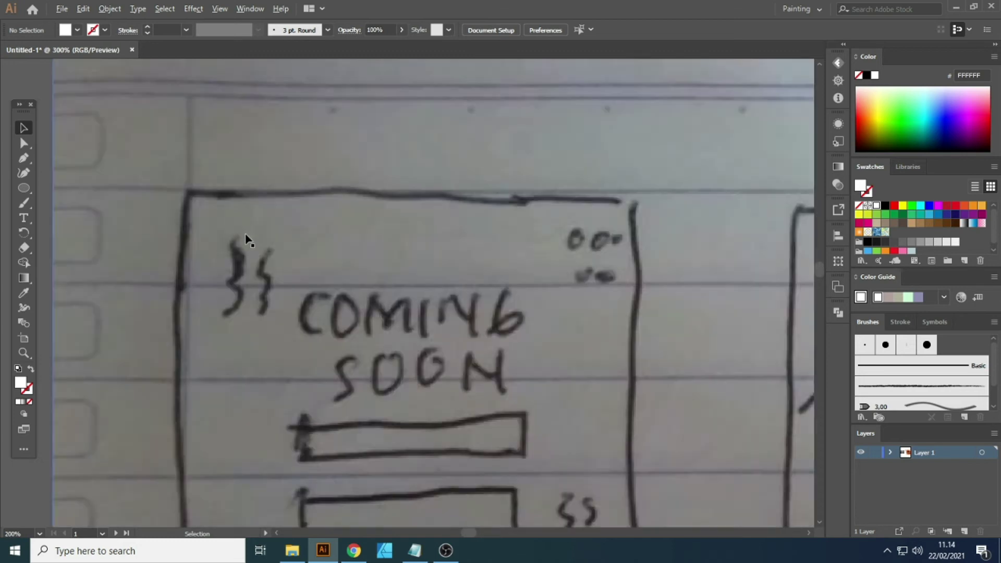
pyautogui.scroll(3, 261, 271)
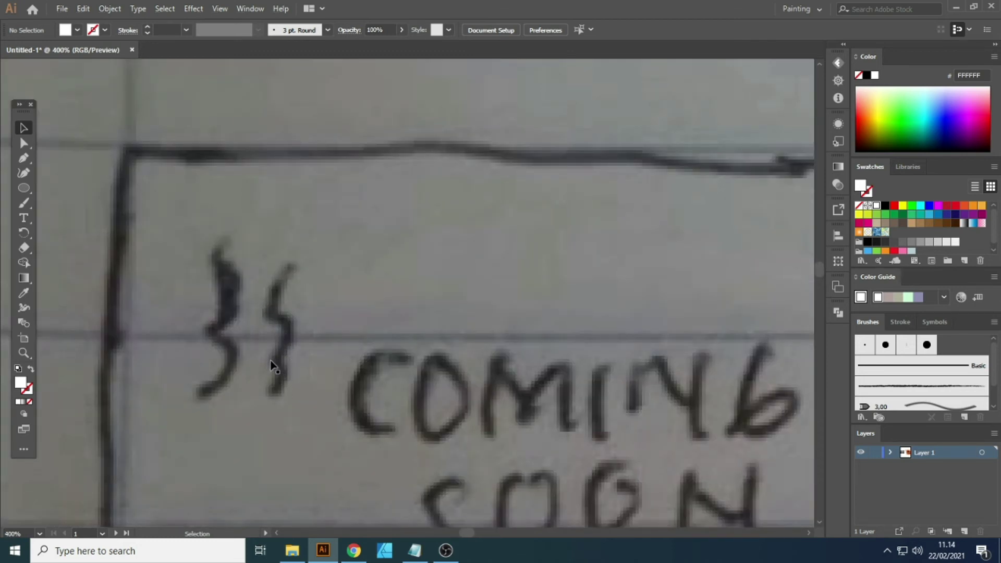
pyautogui.scroll(-4, 257, 329)
pyautogui.scroll(-1, 266, 224)
pyautogui.scroll(1, 613, 313)
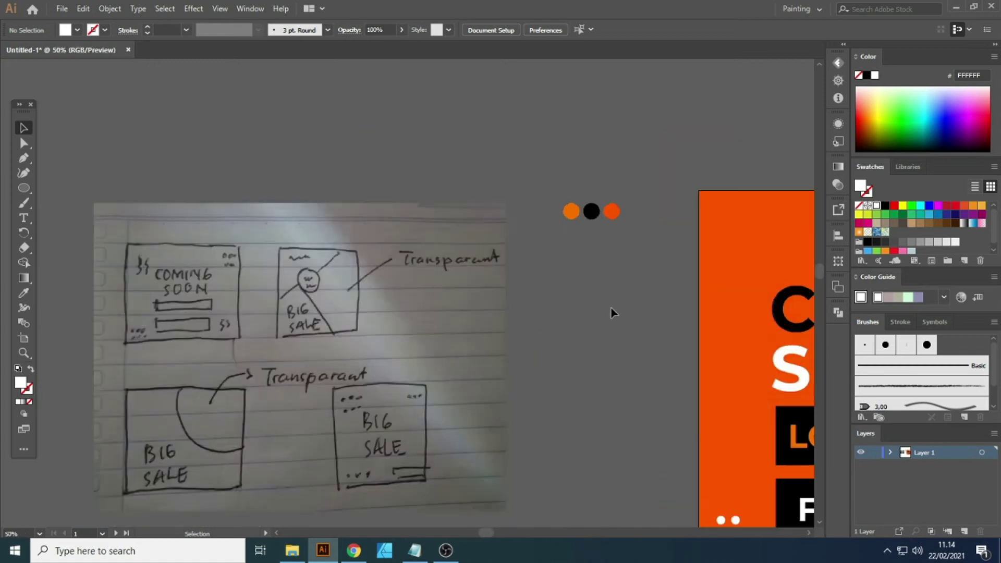
pyautogui.scroll(1, 611, 312)
pyautogui.scroll(2, 616, 312)
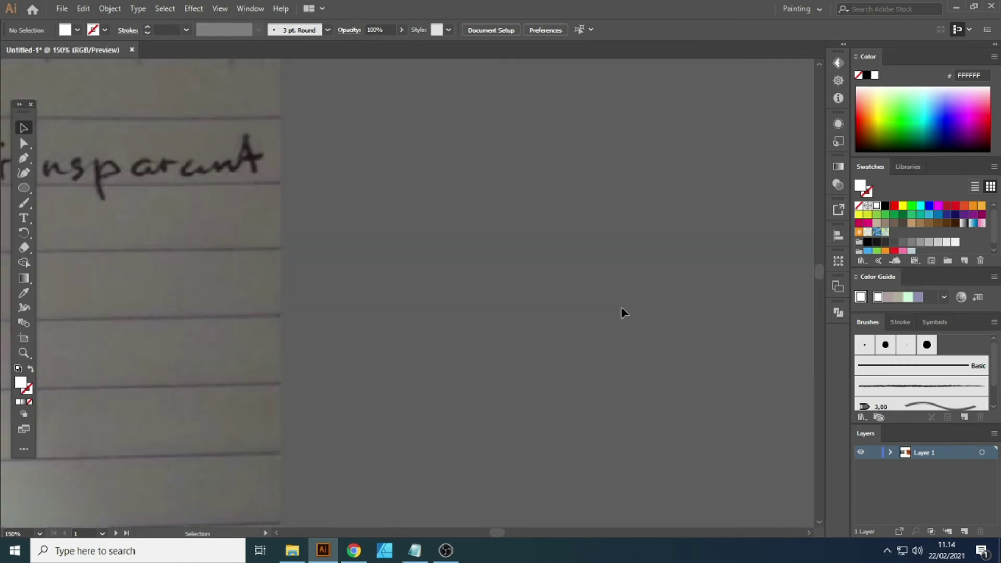
pyautogui.press('p')
pyautogui.click(544, 175)
pyautogui.moveTo(543, 227); pyautogui.dragTo(519, 252)
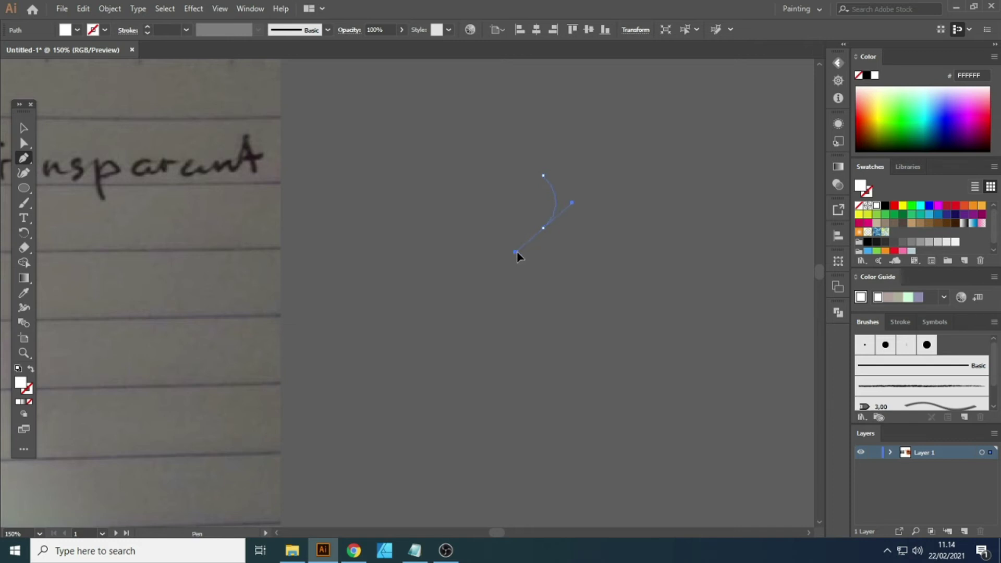
pyautogui.click(545, 285)
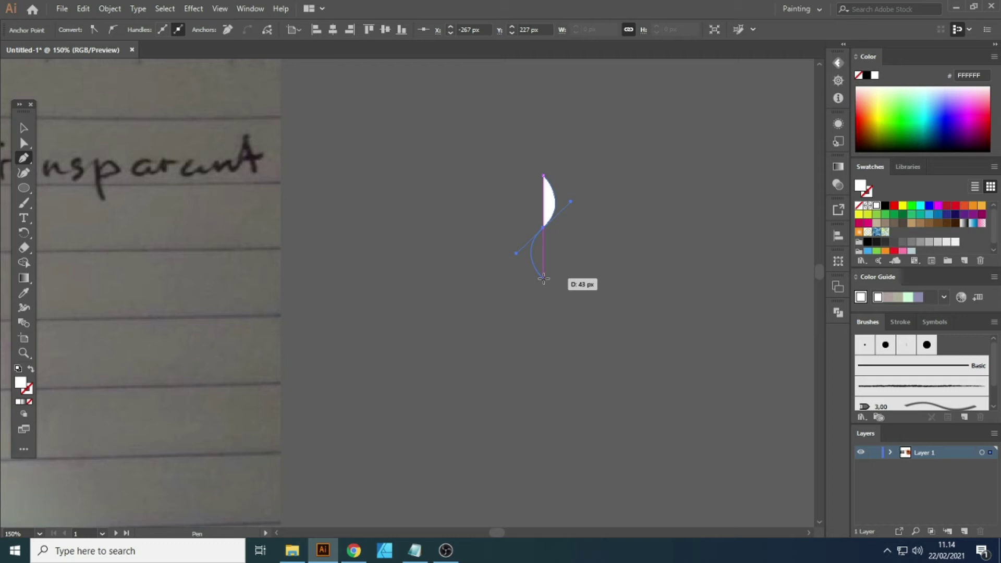
pyautogui.click(543, 276)
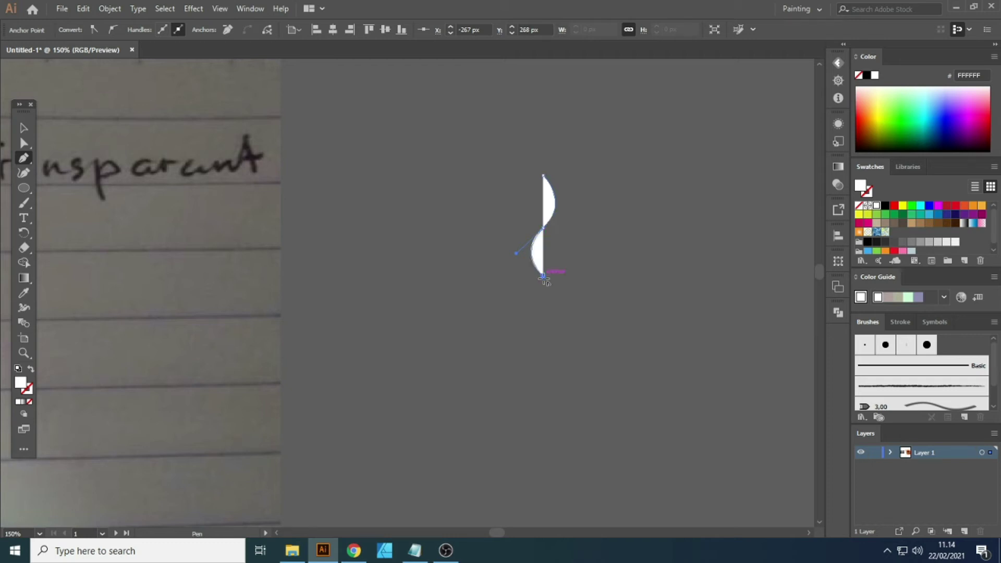
pyautogui.click(543, 324)
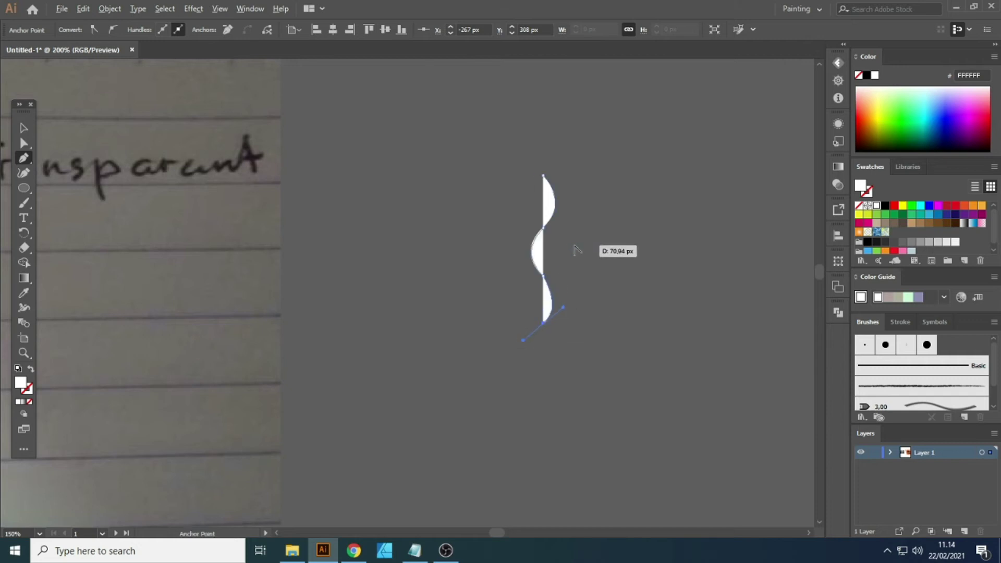
# Step: Swap fill and stroke so the wave becomes a white outline, and finish the open path
pyautogui.scroll(3, 568, 251)
pyautogui.scroll(-2, 566, 288)
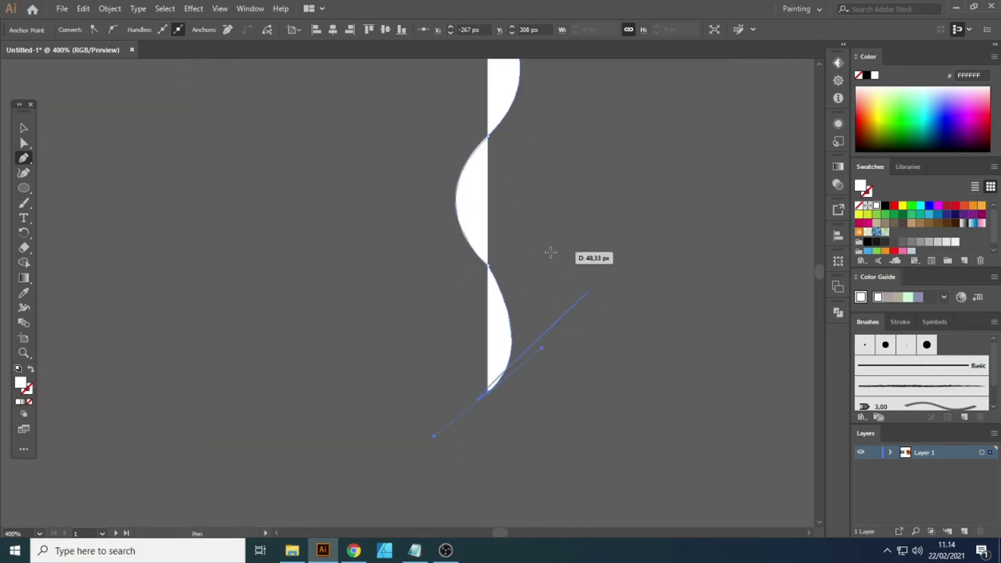
pyautogui.hotkey('shift', 'x')
pyautogui.scroll(1, 532, 249)
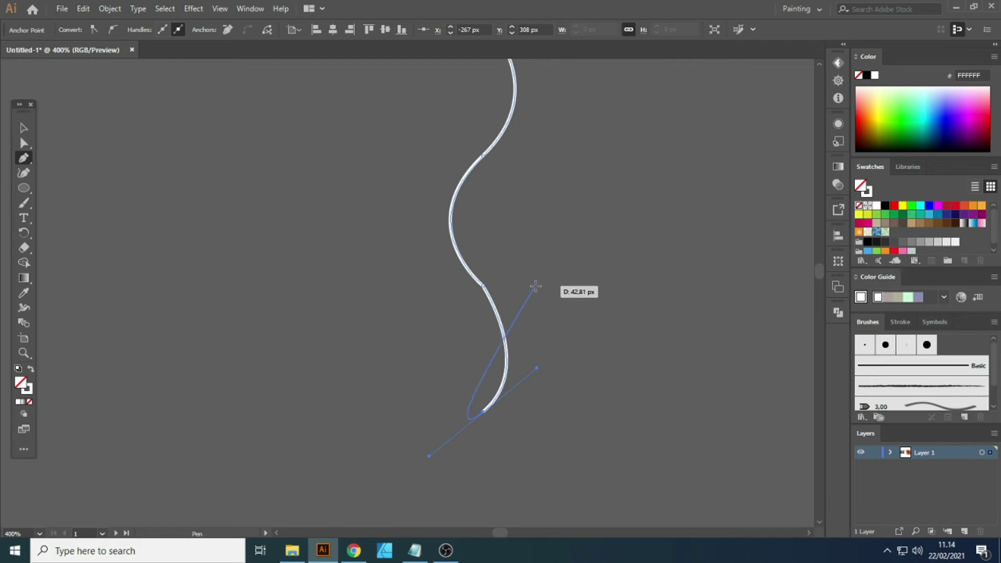
pyautogui.press('v')
# Step: Smooth the wave's middle anchor into a rounded curve with Direct Selection
pyautogui.click(540, 287)
pyautogui.press('a')
pyautogui.click(483, 285)
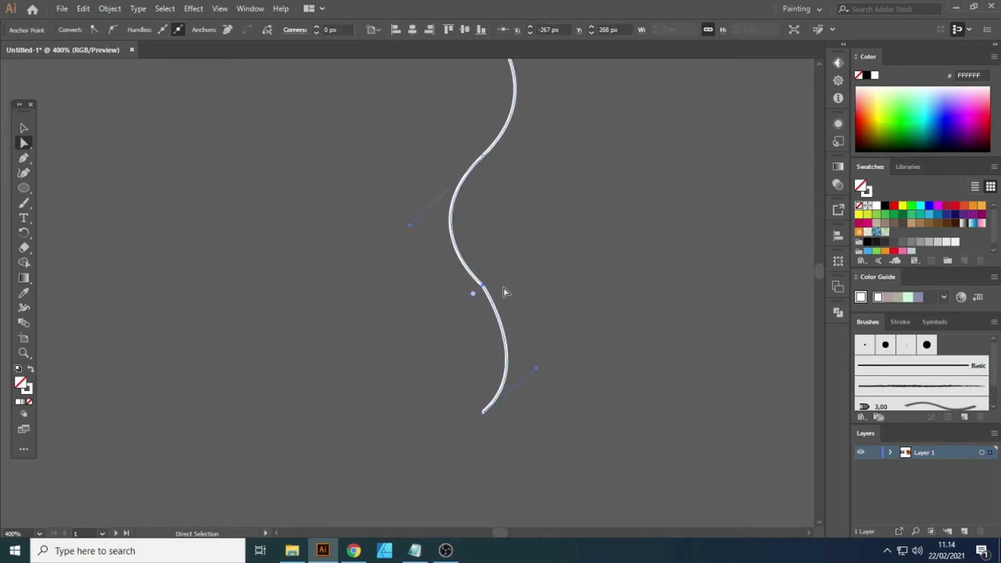
pyautogui.moveTo(473, 293); pyautogui.dragTo(298, 390)
pyautogui.scroll(1, 532, 240)
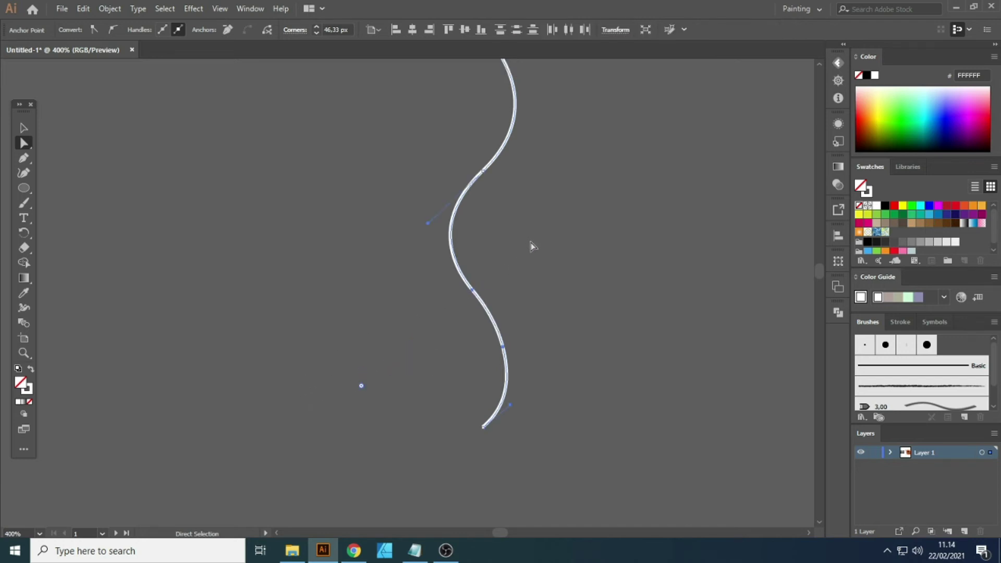
# Step: Attempt to add an anchor to the wave, dismiss the warning, and deselect the line
pyautogui.press('+')
pyautogui.click(485, 312)
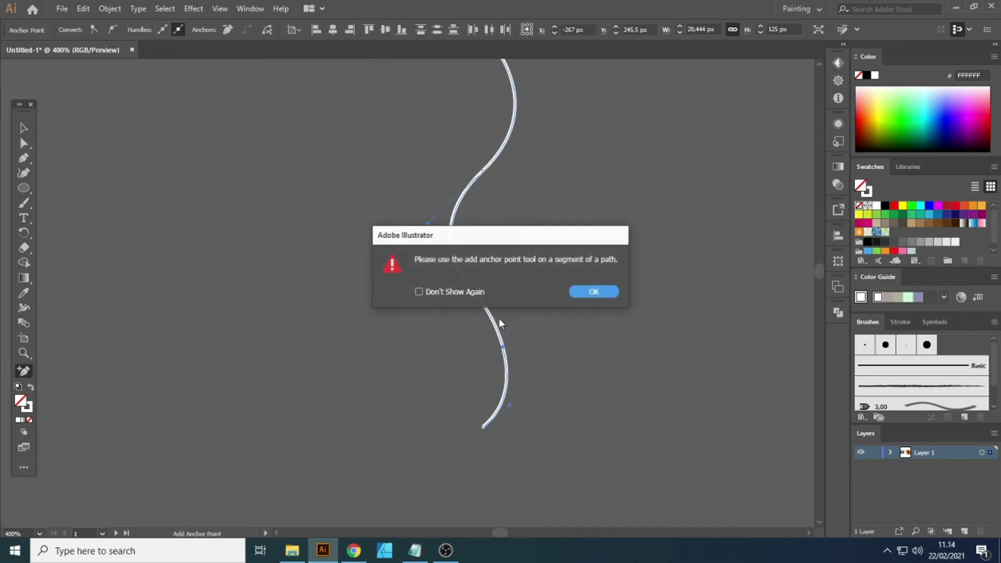
pyautogui.click(594, 292)
pyautogui.scroll(4, 516, 316)
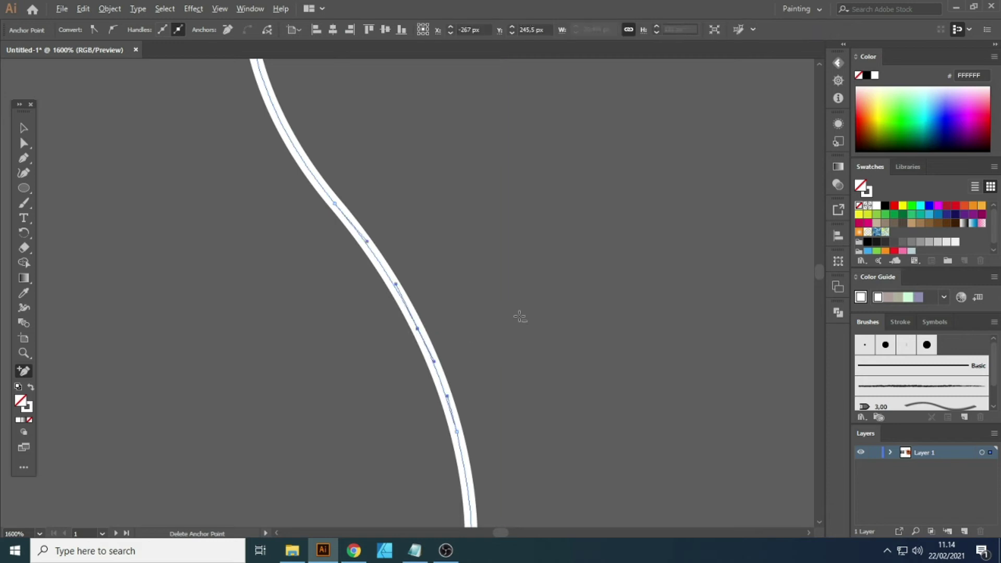
pyautogui.scroll(-6, 520, 317)
pyautogui.press('v')
pyautogui.click(569, 288)
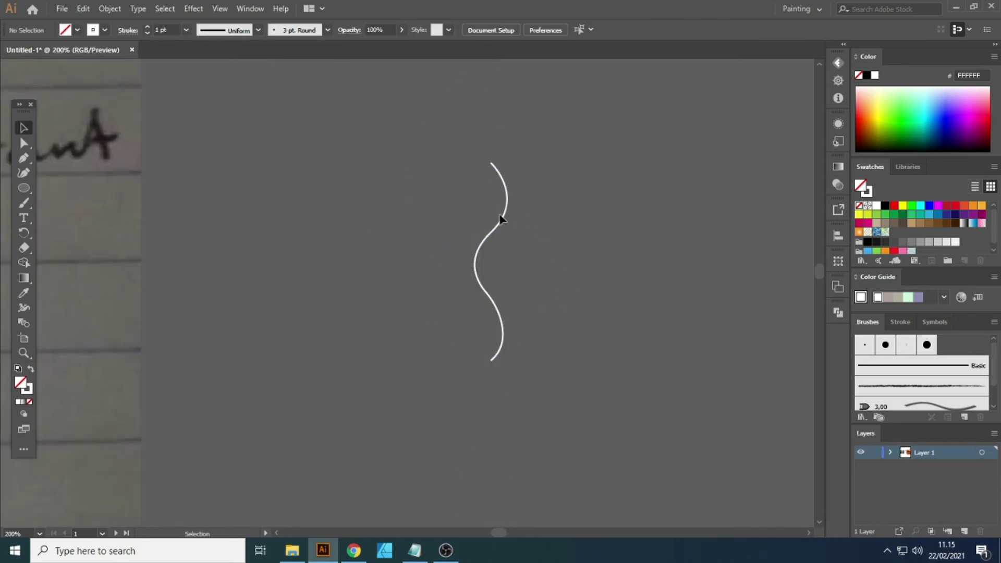
# Step: Duplicate the wave to the right and set the waves' stroke weight to 4 pt
pyautogui.moveTo(499, 219)
pyautogui.mouseDown()
pyautogui.moveTo(515, 219)
pyautogui.moveTo(421, 253)
pyautogui.mouseUp()
pyautogui.click(581, 228)
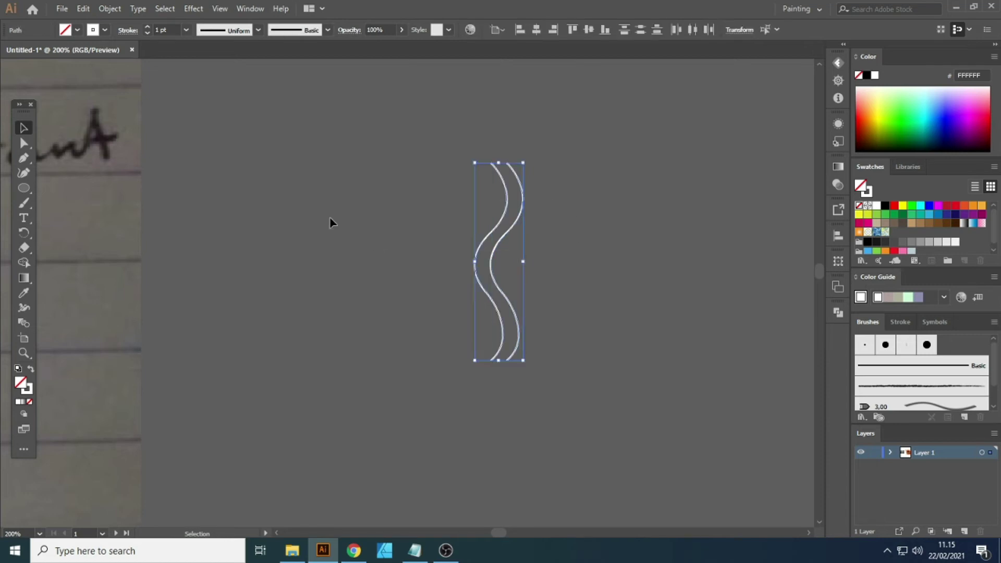
pyautogui.click(186, 30)
pyautogui.click(205, 97)
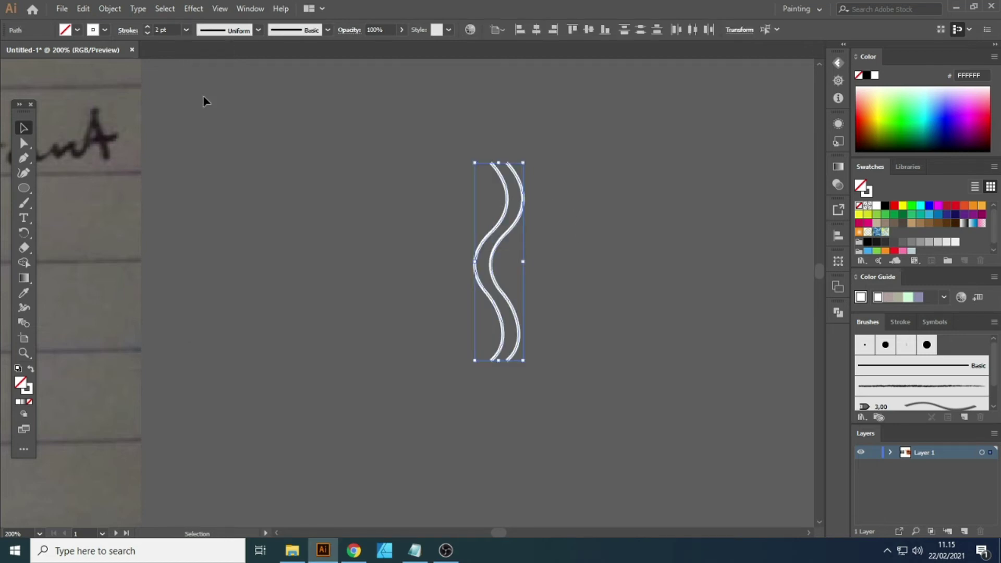
pyautogui.click(186, 30)
pyautogui.click(206, 126)
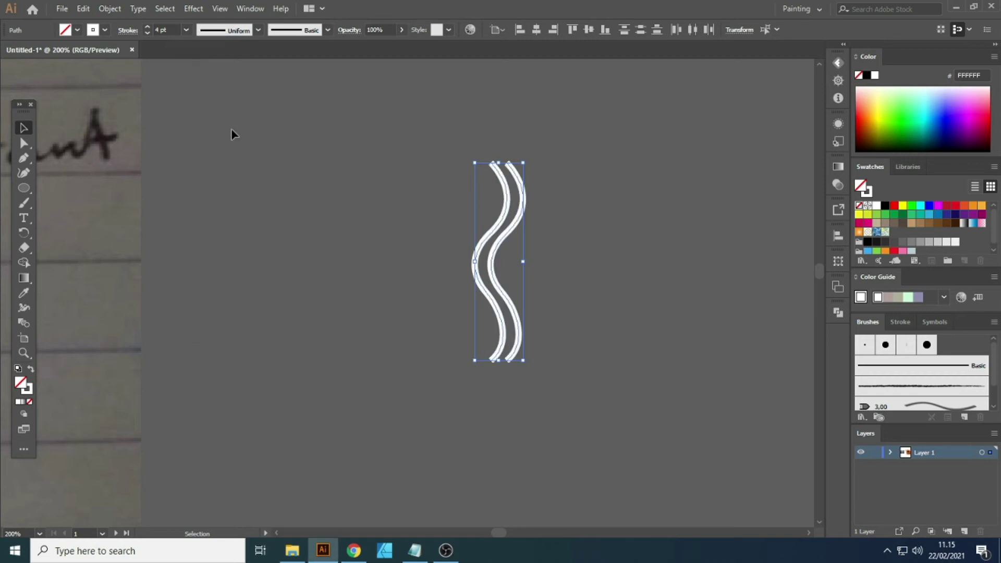
pyautogui.click(375, 178)
# Step: Add a third wave copy, select all three, and expand them with Fill and Stroke
pyautogui.moveTo(515, 224); pyautogui.dragTo(532, 228)
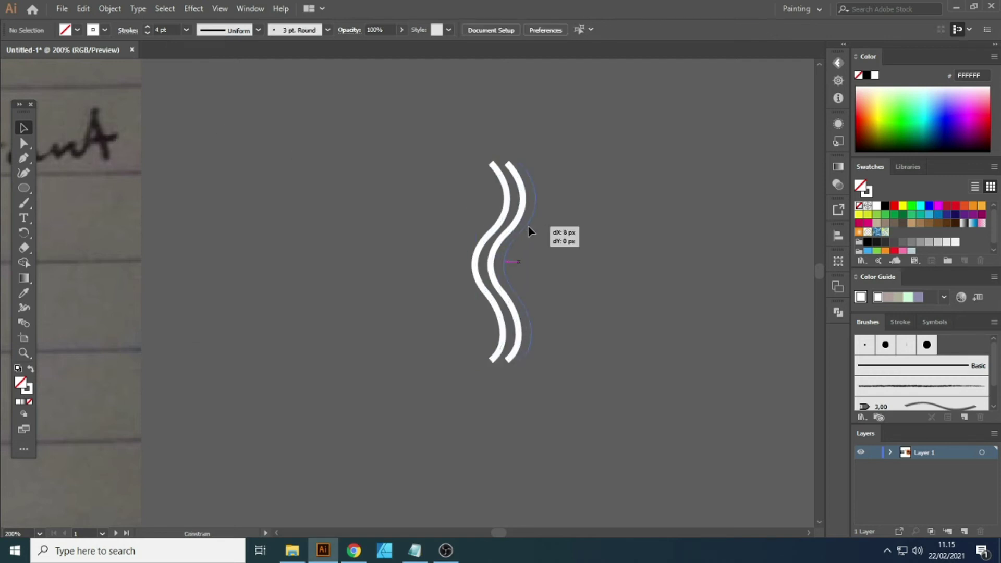
pyautogui.click(602, 199)
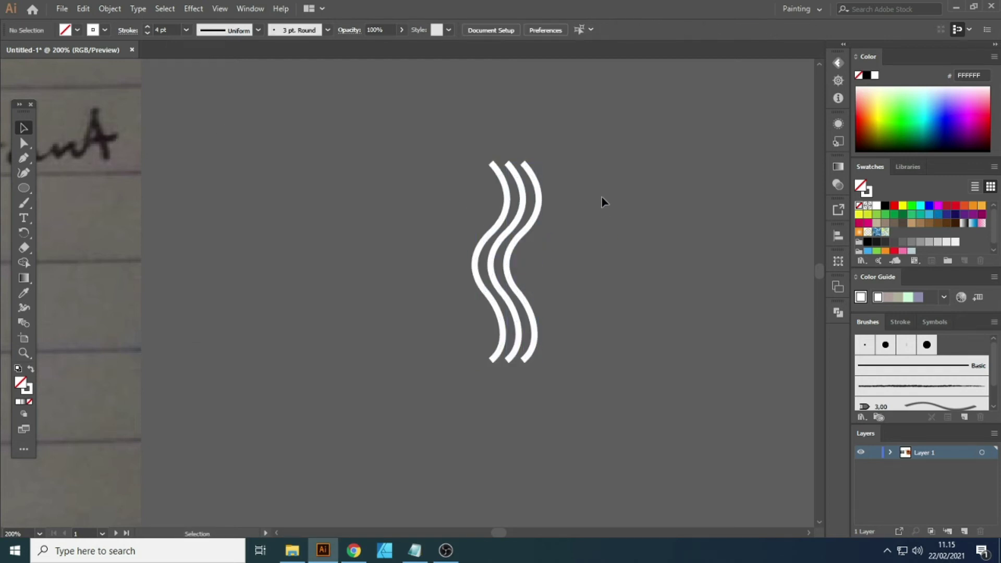
pyautogui.moveTo(313, 274); pyautogui.dragTo(313, 276)
pyautogui.click(110, 8)
pyautogui.click(136, 138)
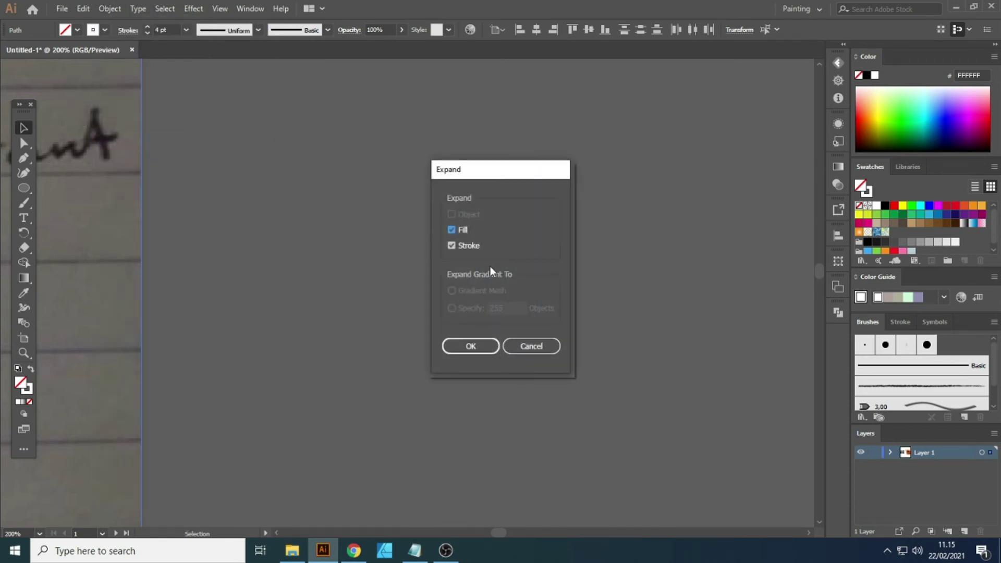
pyautogui.click(471, 346)
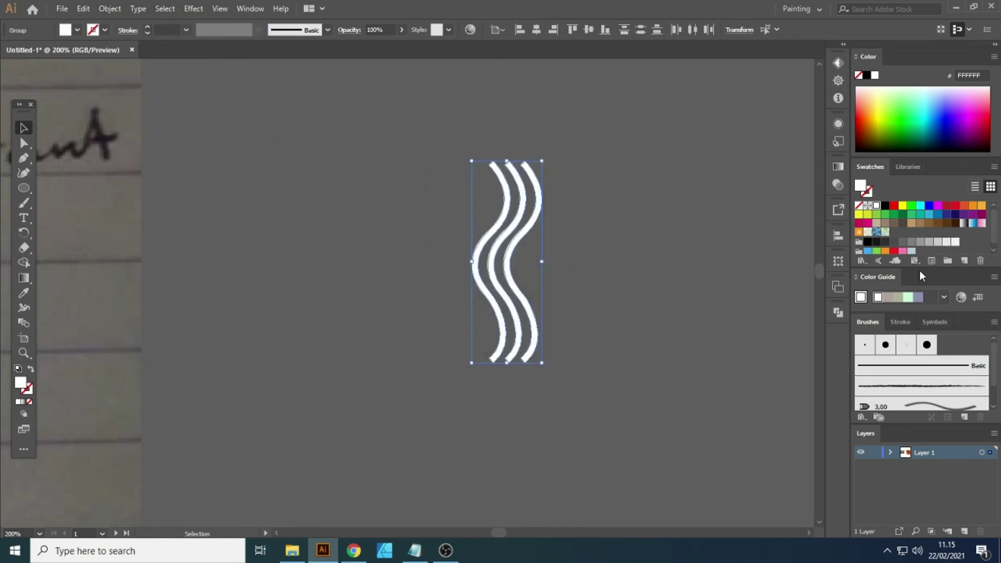
# Step: Adjust options in the shape-combining panel for the expanded waves
pyautogui.click(838, 312)
pyautogui.click(686, 340)
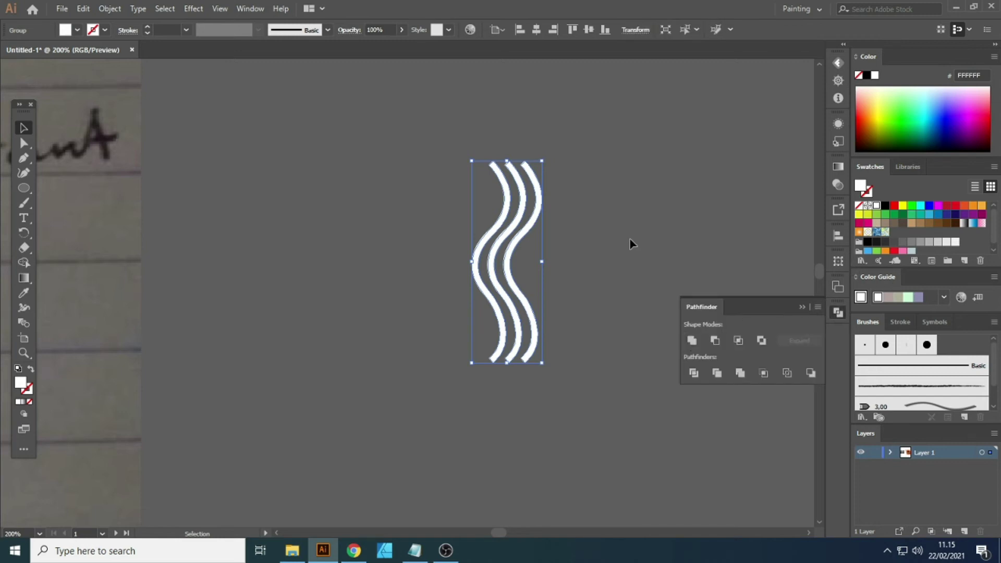
pyautogui.click(630, 239)
pyautogui.click(802, 308)
pyautogui.scroll(-4, 261, 209)
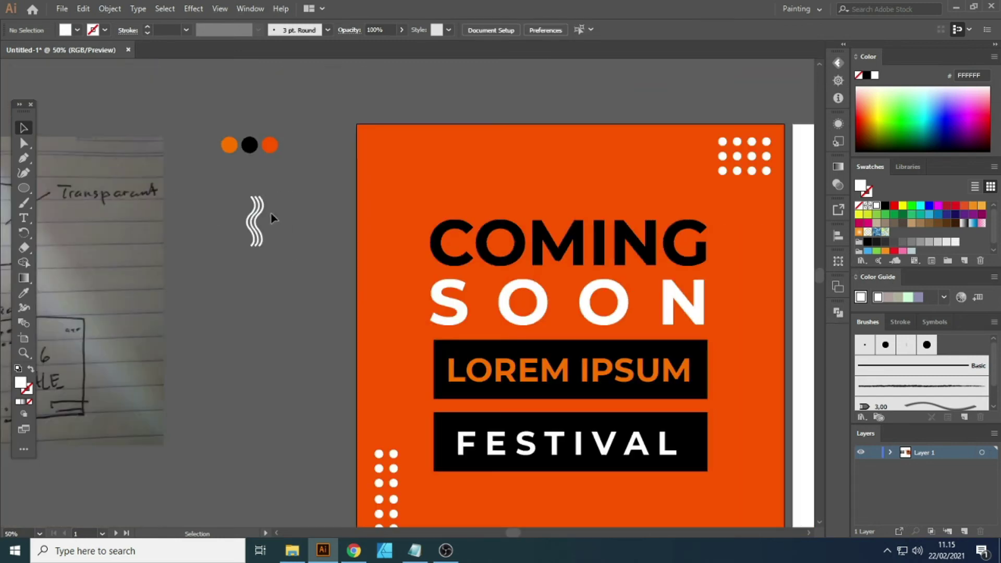
# Step: Move the wave shape onto the poster's top-left area
pyautogui.moveTo(257, 207)
pyautogui.mouseDown()
pyautogui.moveTo(405, 162)
pyautogui.moveTo(412, 172)
pyautogui.mouseUp()
pyautogui.scroll(2, 409, 156)
pyautogui.scroll(-1, 261, 154)
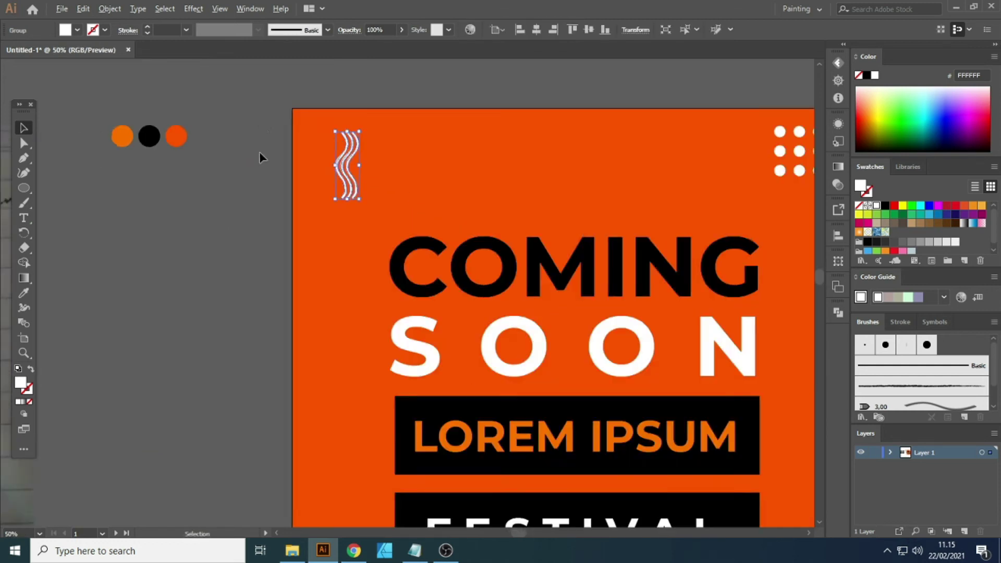
pyautogui.scroll(-1, 334, 188)
pyautogui.scroll(-1, 344, 156)
pyautogui.press('alt')
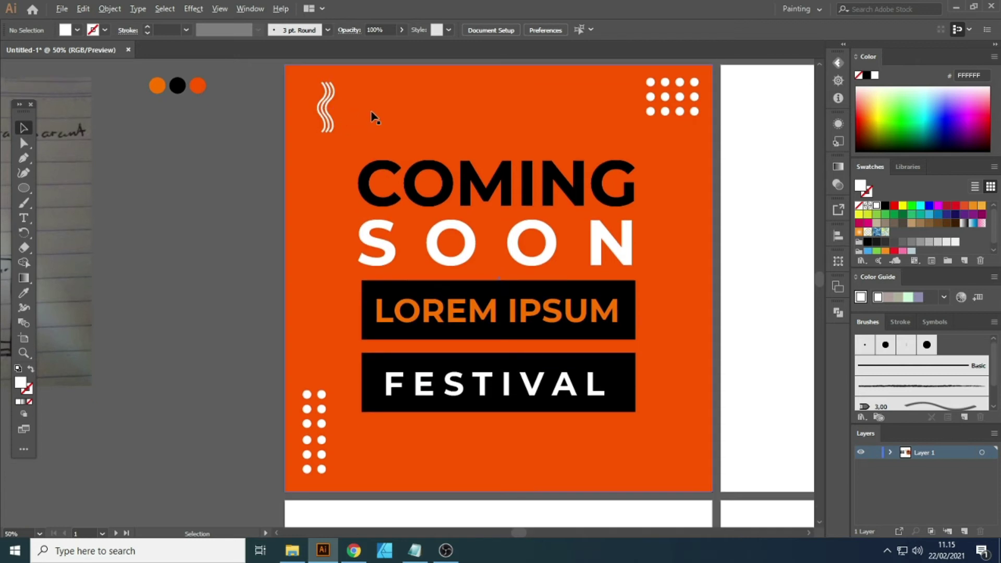
pyautogui.scroll(-1, 374, 137)
# Step: Copy the waves, stretch them taller, and move them up toward the FESTIVAL bar
pyautogui.moveTo(334, 96); pyautogui.dragTo(686, 441)
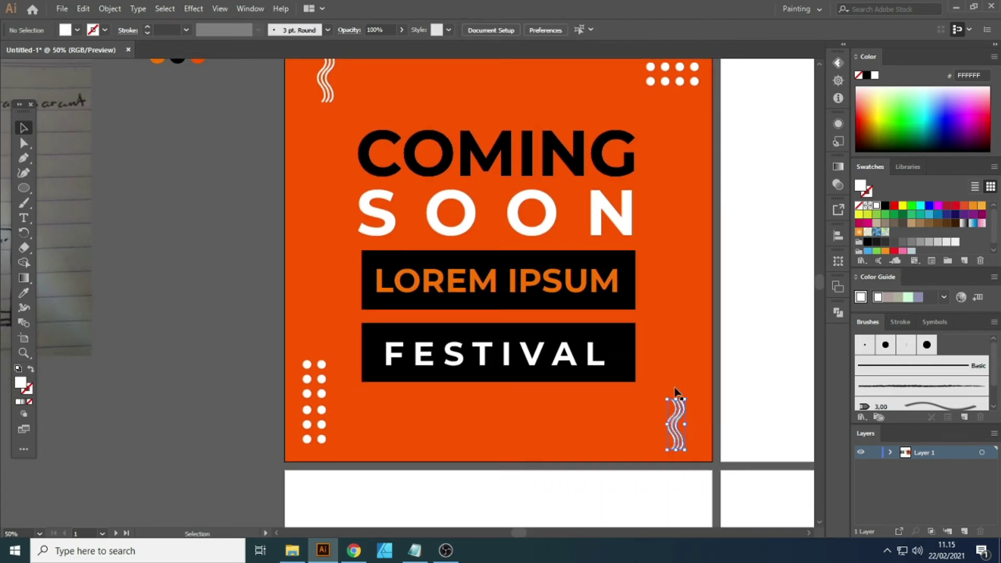
pyautogui.scroll(-1, 686, 441)
pyautogui.scroll(3, 613, 396)
pyautogui.click(619, 388)
pyautogui.scroll(-1, 617, 384)
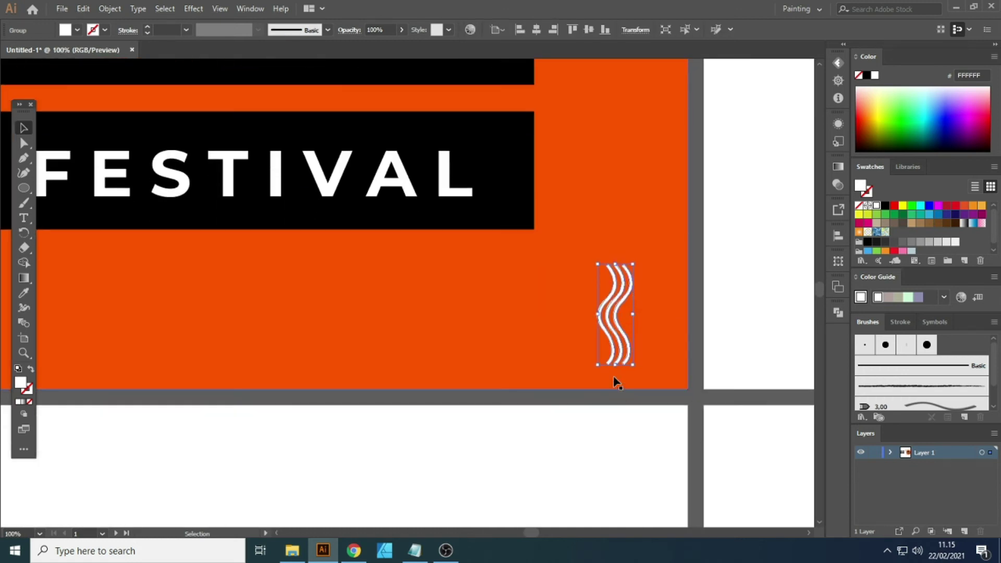
pyautogui.moveTo(616, 366); pyautogui.dragTo(616, 527)
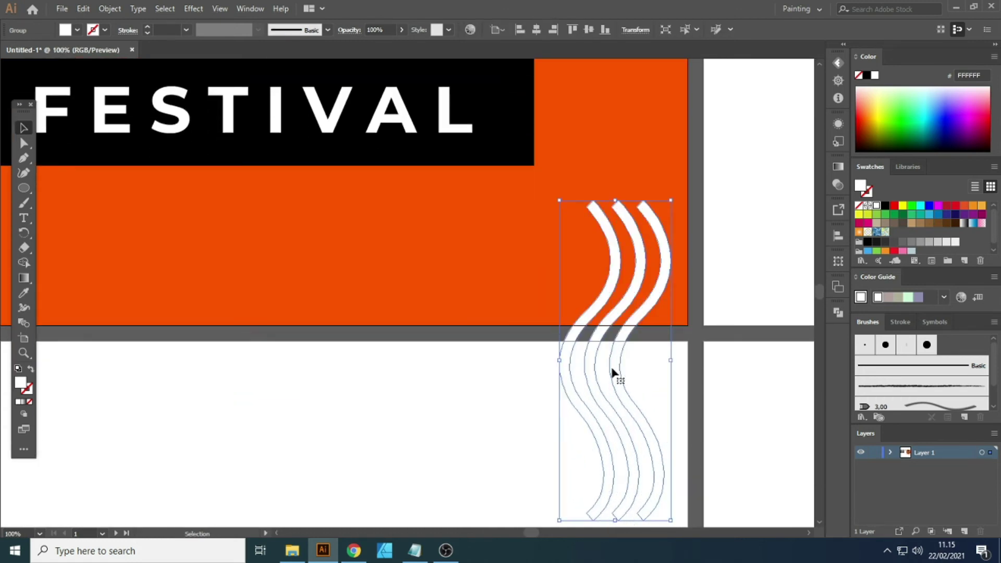
pyautogui.moveTo(626, 334); pyautogui.dragTo(546, 275)
# Step: Send the wavy lines to the back, behind the poster's rectangles
pyautogui.press('a')
pyautogui.hotkey('ctrl', 'shift', '[')
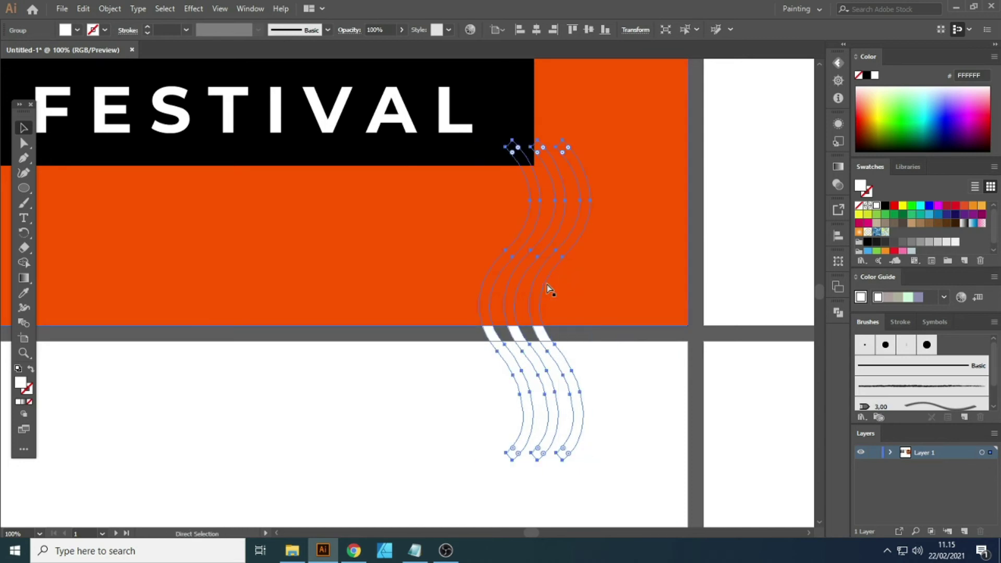
pyautogui.press('v')
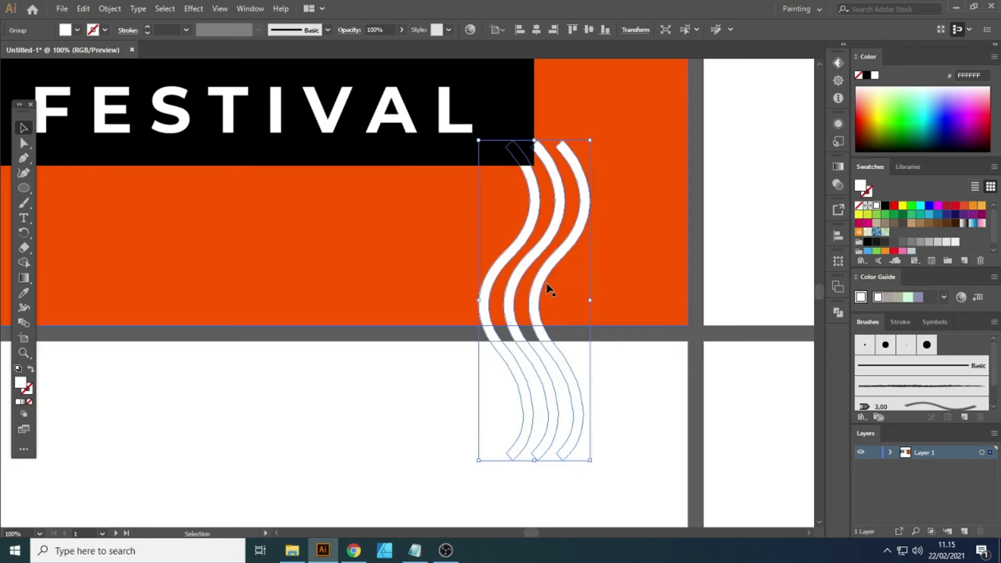
pyautogui.scroll(-1, 622, 376)
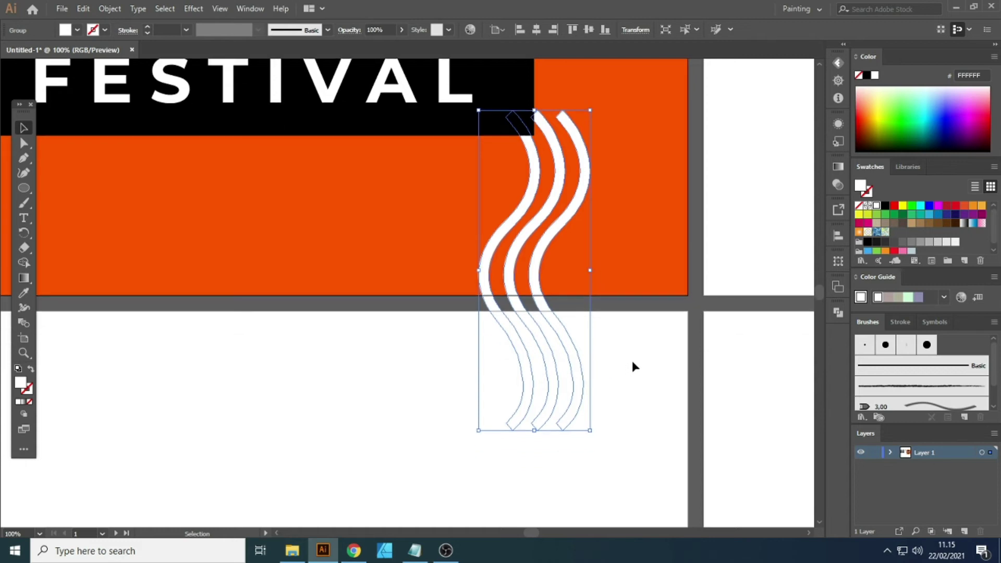
# Step: Trim the waves flush with the poster's bottom edge using a rectangle and Shape Builder
pyautogui.press('m')
pyautogui.moveTo(408, 296); pyautogui.dragTo(677, 481)
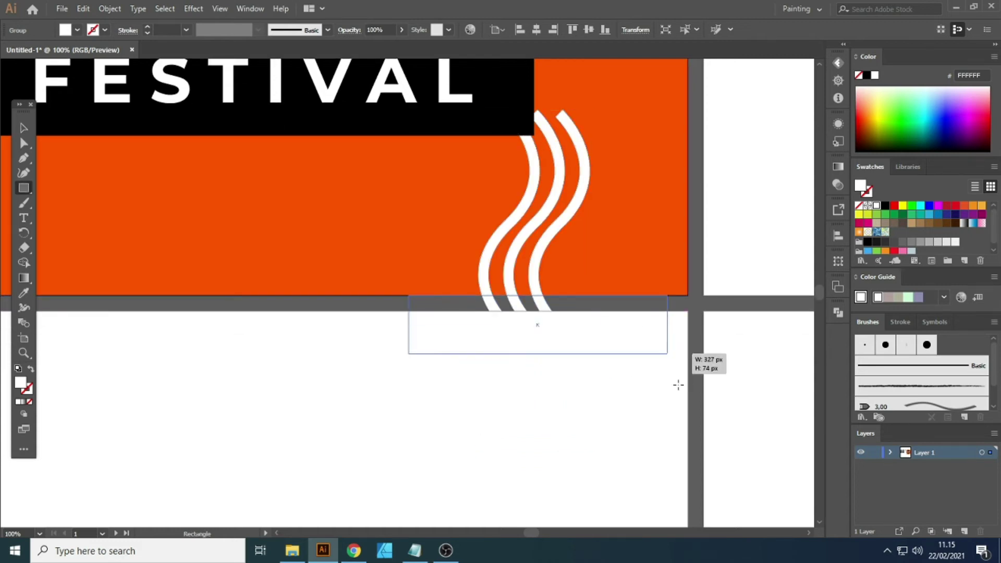
pyautogui.press('v')
pyautogui.keyDown('shift'); pyautogui.click(561, 227); pyautogui.keyUp('shift')
pyautogui.hotkey('shift', 'm')
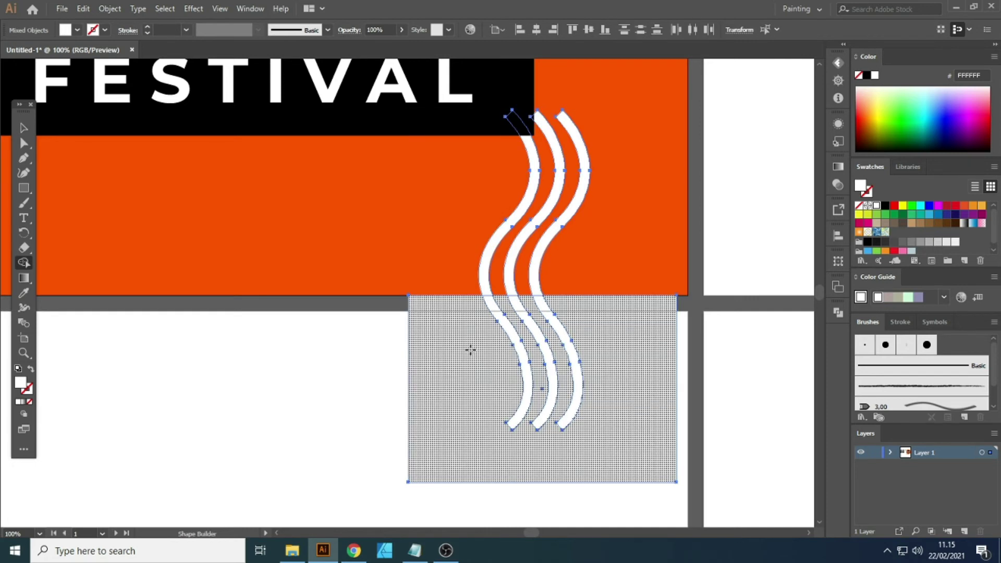
pyautogui.keyDown('alt'); pyautogui.moveTo(470, 351); pyautogui.dragTo(640, 355); pyautogui.keyUp('alt')
pyautogui.press('v')
# Step: Deselect everything, then select the trimmed wavy-lines group
pyautogui.click(599, 349)
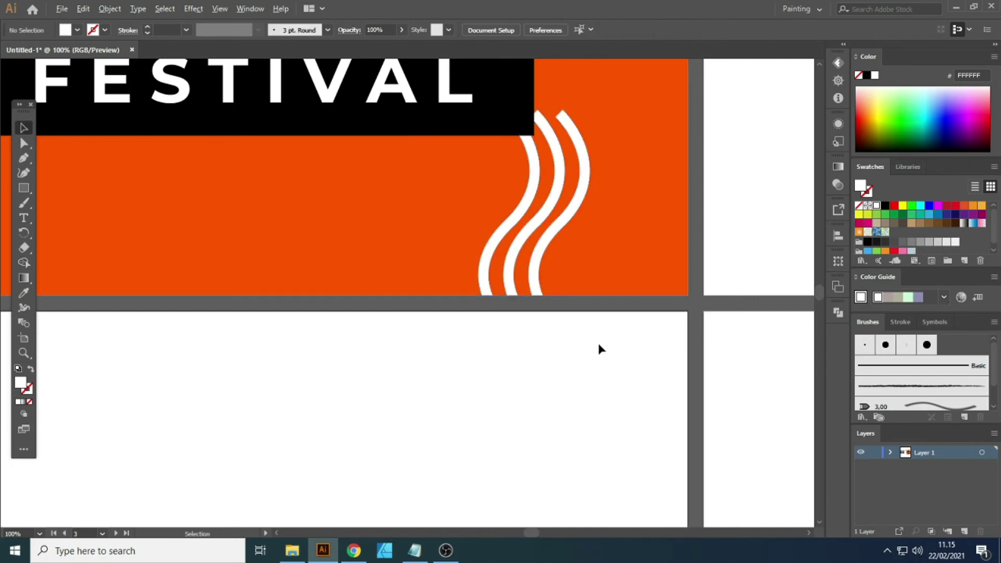
pyautogui.scroll(-2, 599, 348)
pyautogui.scroll(2, 586, 291)
pyautogui.click(583, 266)
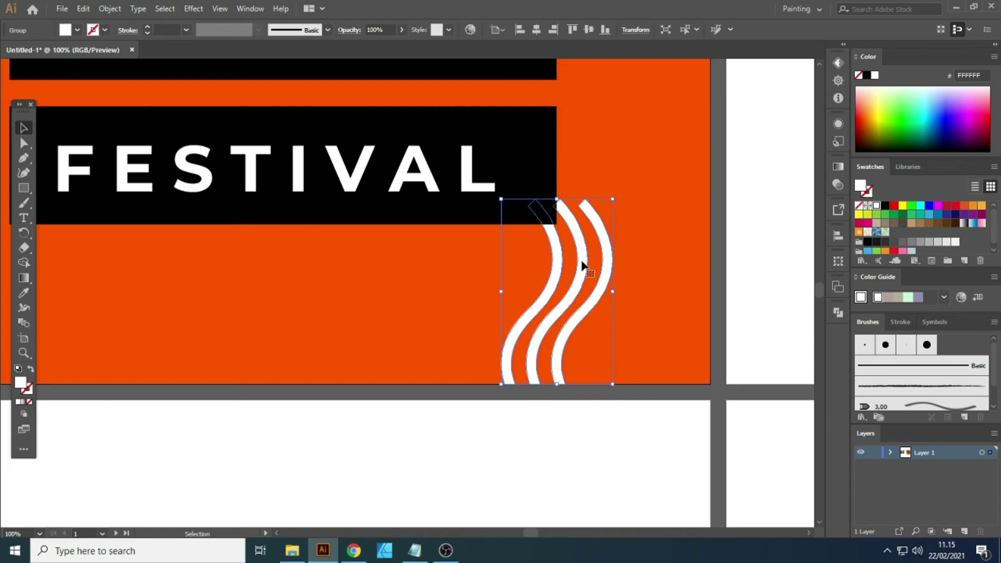
pyautogui.scroll(-2, 582, 266)
pyautogui.scroll(-2, 583, 279)
pyautogui.scroll(1, 450, 148)
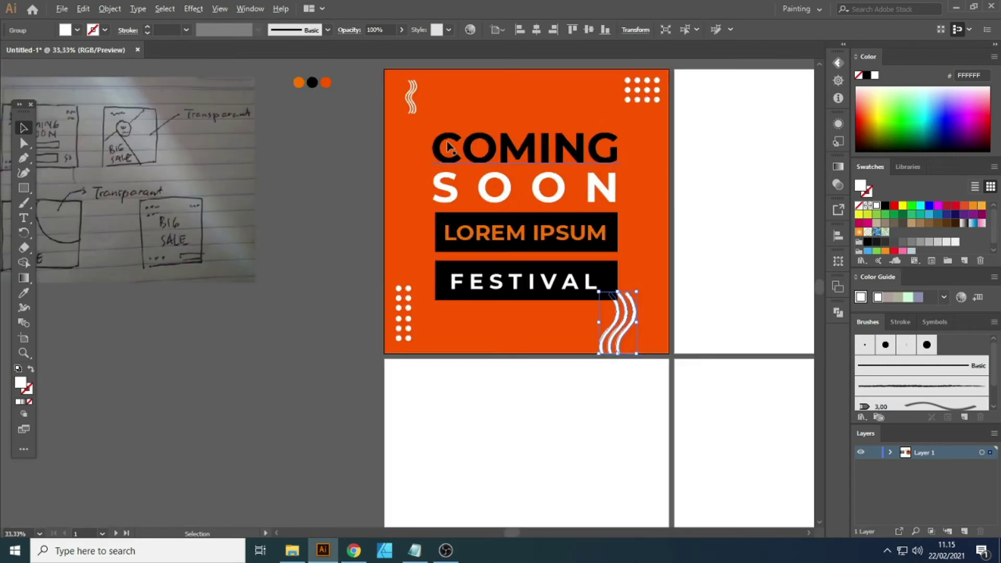
# Step: Recolour the wave copy to dark red-orange B73800 via eyedropper and Color Picker
pyautogui.press('i')
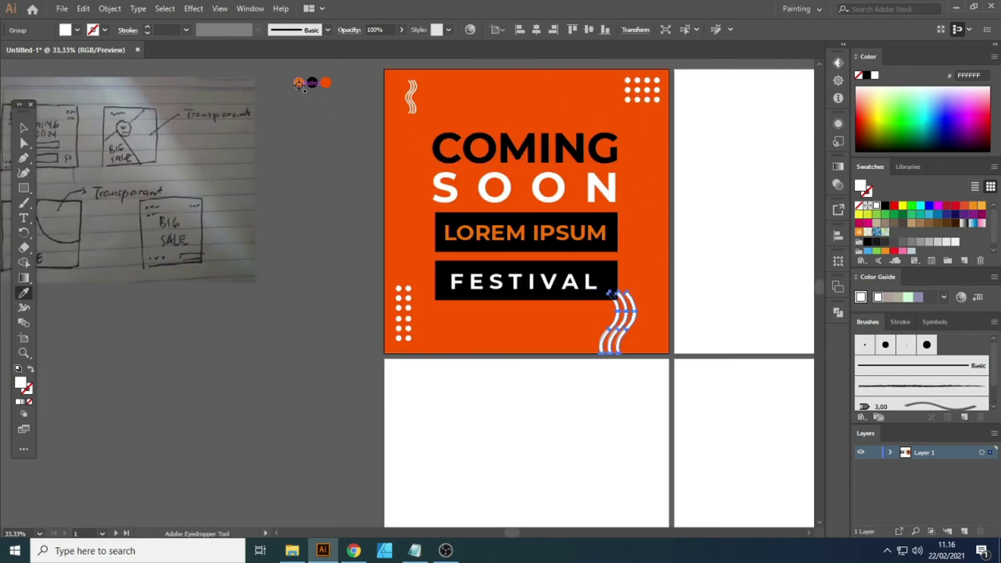
pyautogui.click(299, 83)
pyautogui.scroll(2, 746, 307)
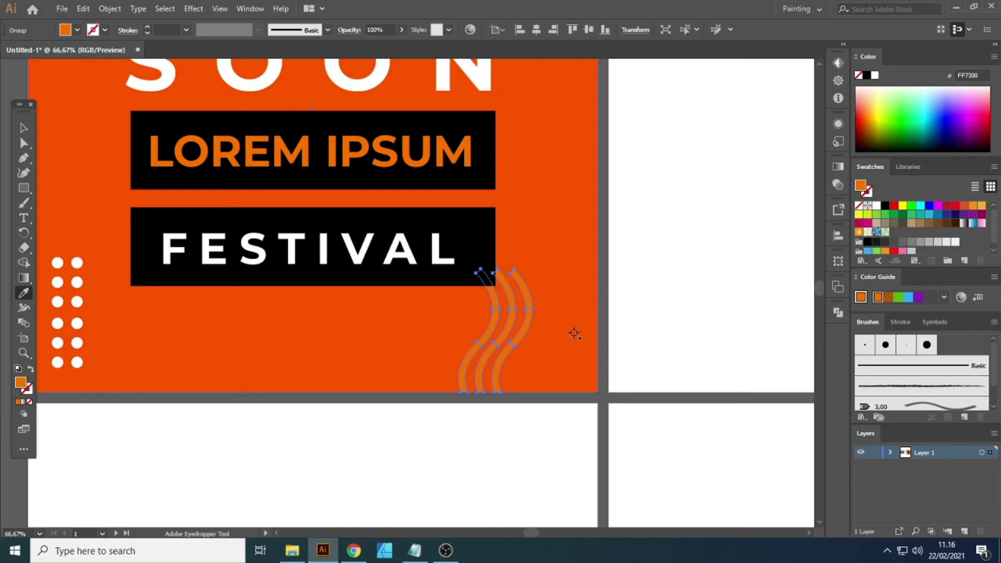
pyautogui.scroll(2, 575, 333)
pyautogui.click(568, 349)
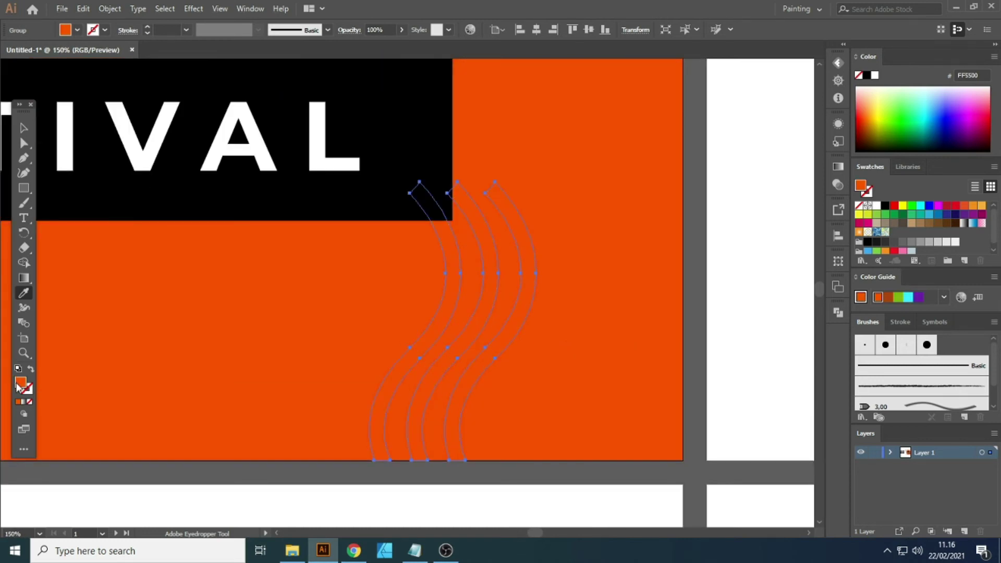
pyautogui.doubleClick(20, 383)
pyautogui.click(494, 236)
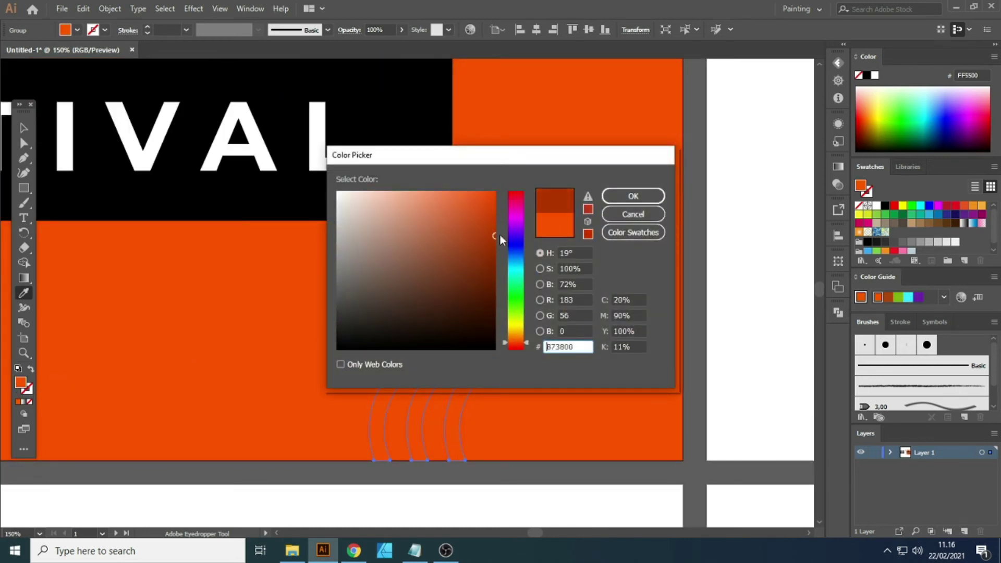
pyautogui.click(631, 196)
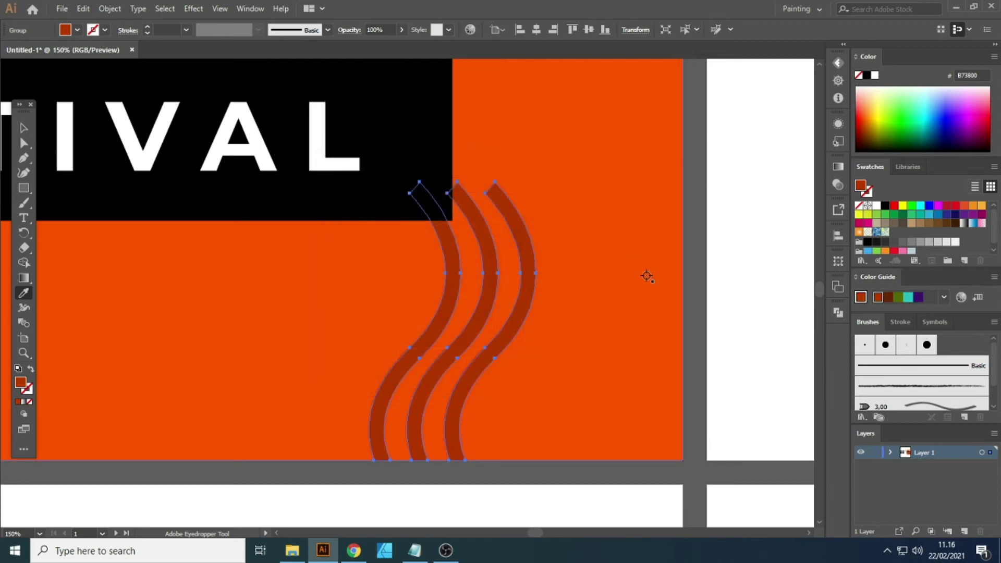
# Step: Offset the dark red-orange waves slightly to the right as a shadow
pyautogui.press('v')
pyautogui.click(712, 294)
pyautogui.keyDown('alt'); pyautogui.scroll(-2, 572, 288); pyautogui.keyUp('alt')
pyautogui.keyDown('alt'); pyautogui.scroll(2, 572, 288); pyautogui.keyUp('alt')
pyautogui.moveTo(551, 289); pyautogui.dragTo(559, 287)
pyautogui.keyDown('alt'); pyautogui.scroll(-2, 594, 290); pyautogui.keyUp('alt')
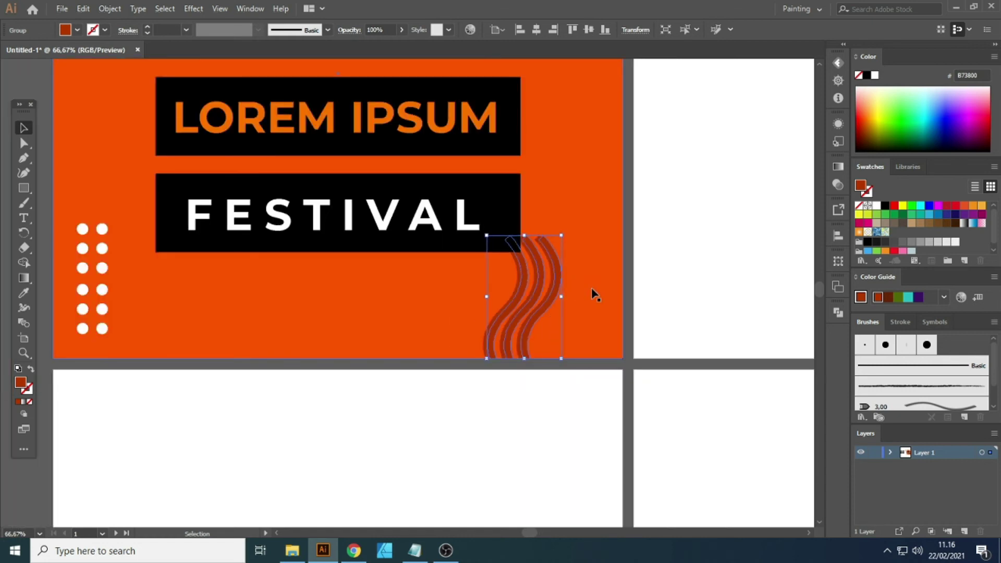
# Step: Eyedropper white onto the front waves and deselect them
pyautogui.press('i')
pyautogui.click(703, 262)
pyautogui.press('v')
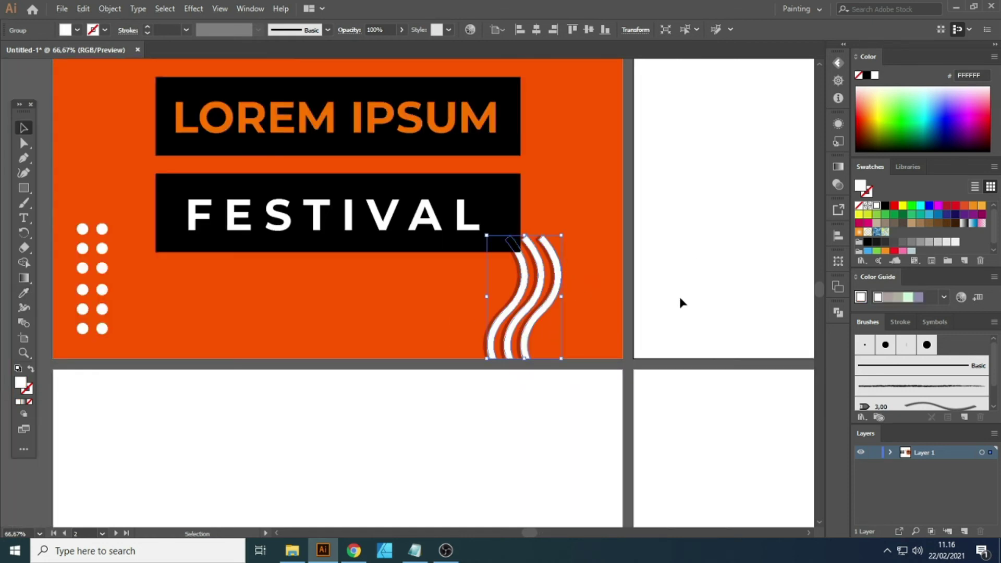
pyautogui.click(680, 296)
pyautogui.keyDown('alt'); pyautogui.scroll(-3, 680, 295); pyautogui.keyUp('alt')
pyautogui.scroll(1, 687, 250)
pyautogui.keyDown('alt'); pyautogui.scroll(1, 682, 233); pyautogui.keyUp('alt')
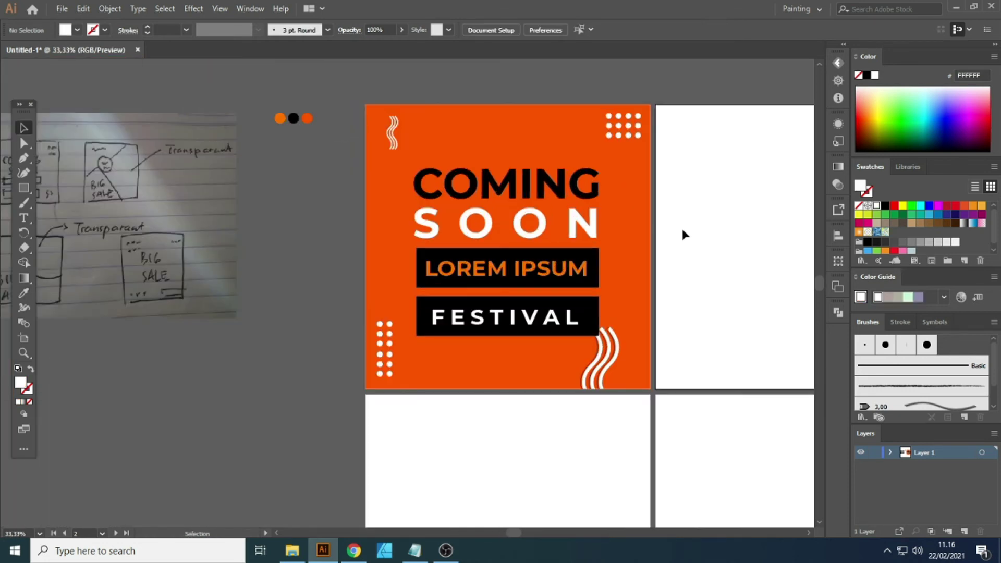
pyautogui.keyDown('alt'); pyautogui.scroll(1, 652, 214); pyautogui.keyUp('alt')
# Step: Draw a large white ellipse over the centre of the poster
pyautogui.press('l')
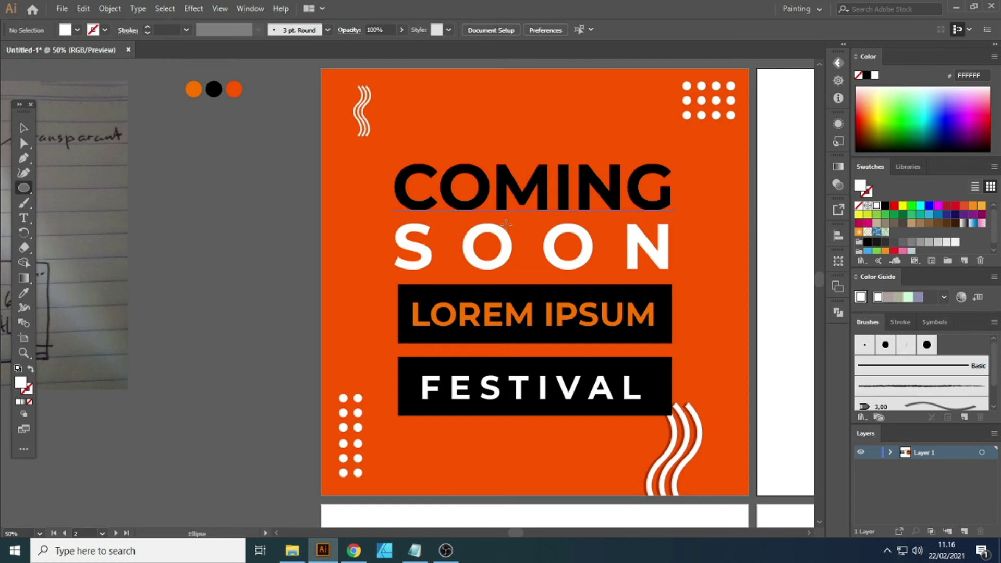
pyautogui.moveTo(387, 176); pyautogui.dragTo(687, 429)
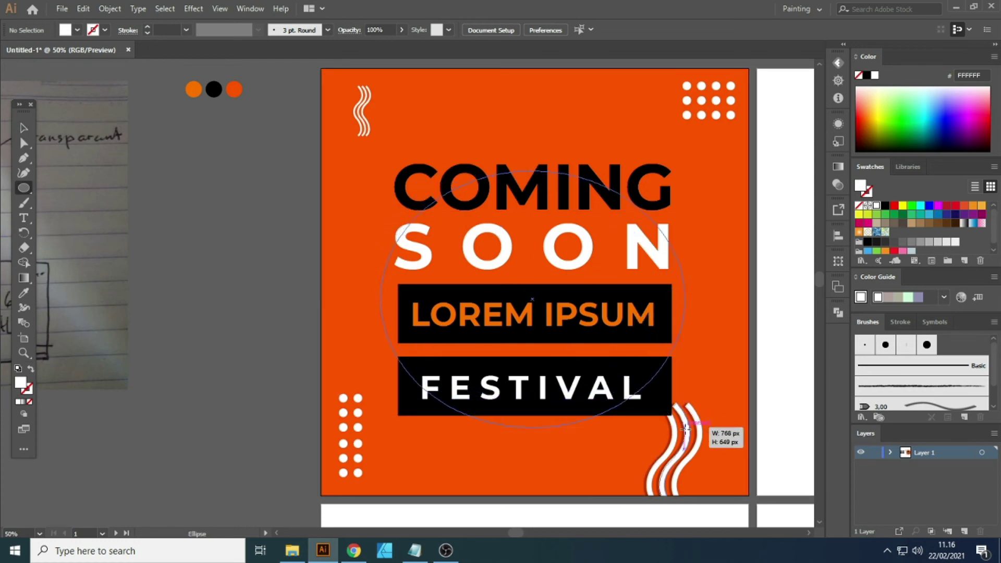
pyautogui.keyDown('alt'); pyautogui.scroll(1, 560, 121); pyautogui.keyUp('alt')
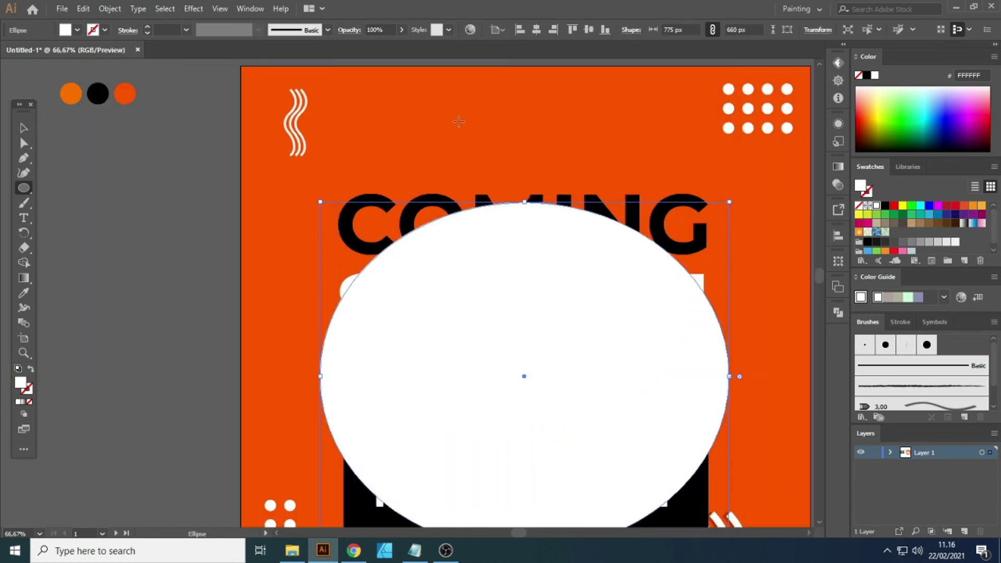
pyautogui.scroll(-1, 472, 139)
pyautogui.keyDown('alt'); pyautogui.scroll(-1, 485, 151); pyautogui.keyUp('alt')
pyautogui.keyDown('alt'); pyautogui.scroll(1, 496, 165); pyautogui.keyUp('alt')
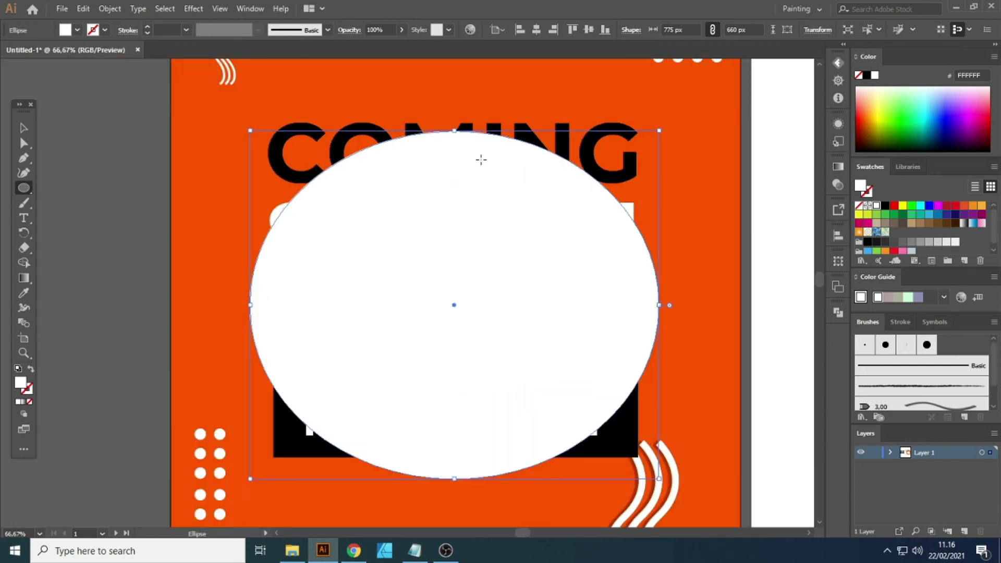
# Step: Reshape the ellipse's anchors into a blob with a dented upper-left and bulging top-right
pyautogui.press('a')
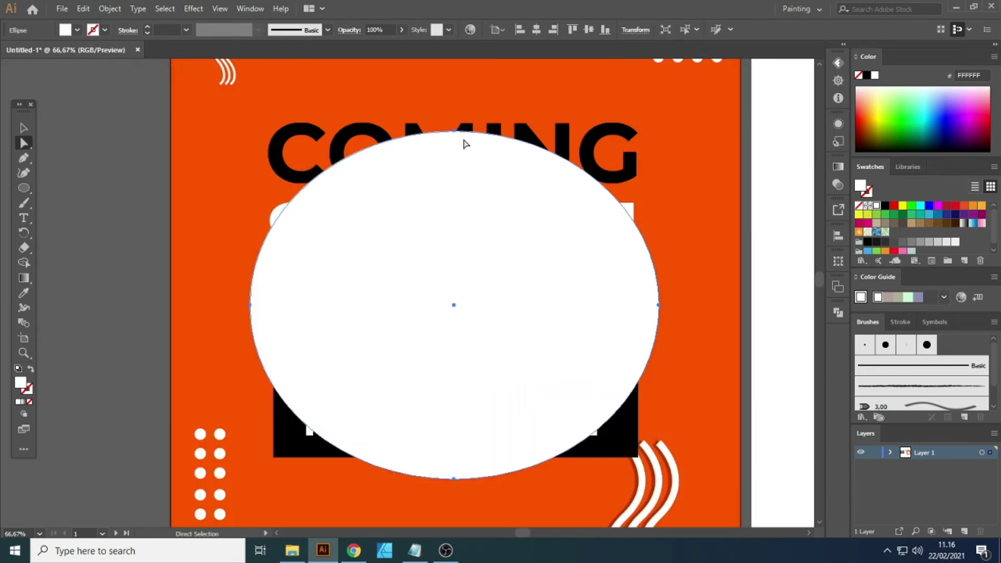
pyautogui.click(454, 131)
pyautogui.moveTo(454, 131); pyautogui.dragTo(413, 250)
pyautogui.moveTo(555, 245)
pyautogui.mouseDown()
pyautogui.moveTo(526, 241)
pyautogui.moveTo(475, 125)
pyautogui.mouseUp()
pyautogui.moveTo(413, 252); pyautogui.dragTo(426, 274)
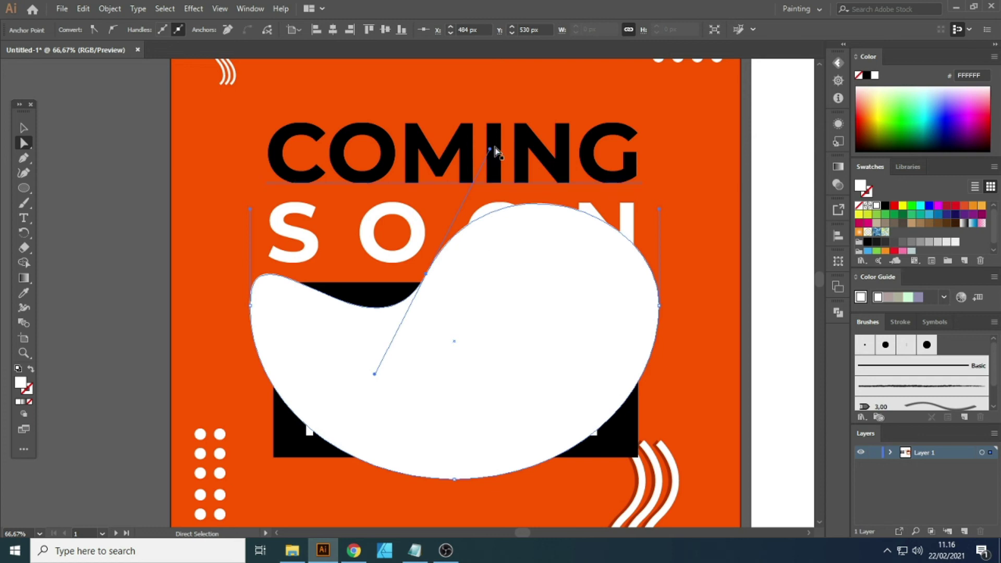
pyautogui.moveTo(491, 150); pyautogui.dragTo(514, 98)
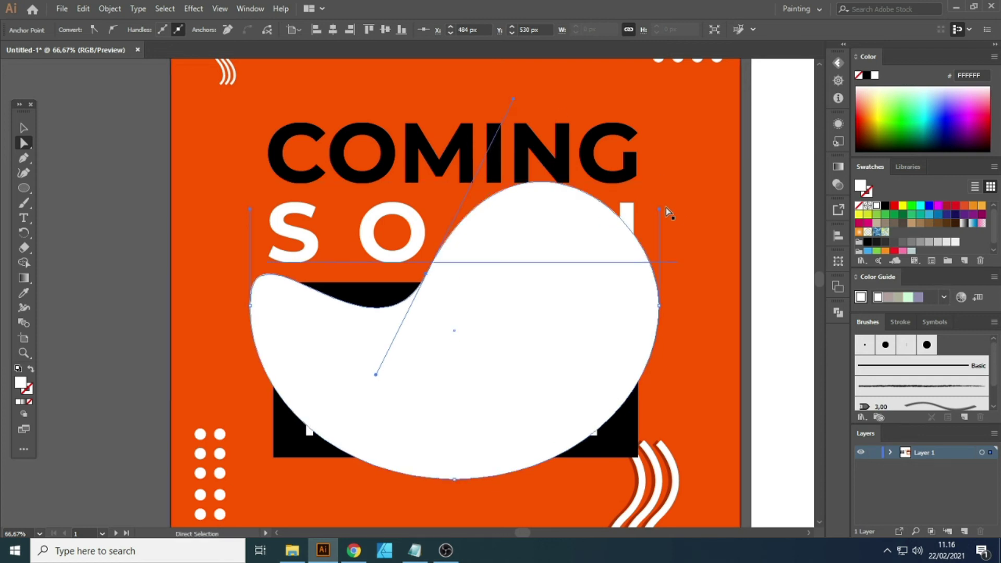
pyautogui.moveTo(659, 208); pyautogui.dragTo(664, 184)
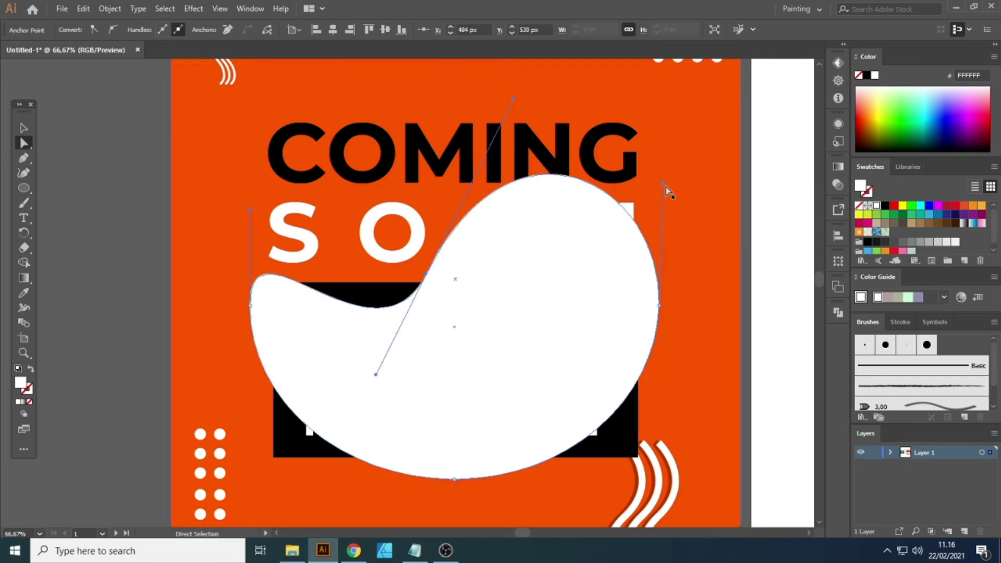
# Step: Fill the blob with orange sampled using the Eyedropper
pyautogui.press('v')
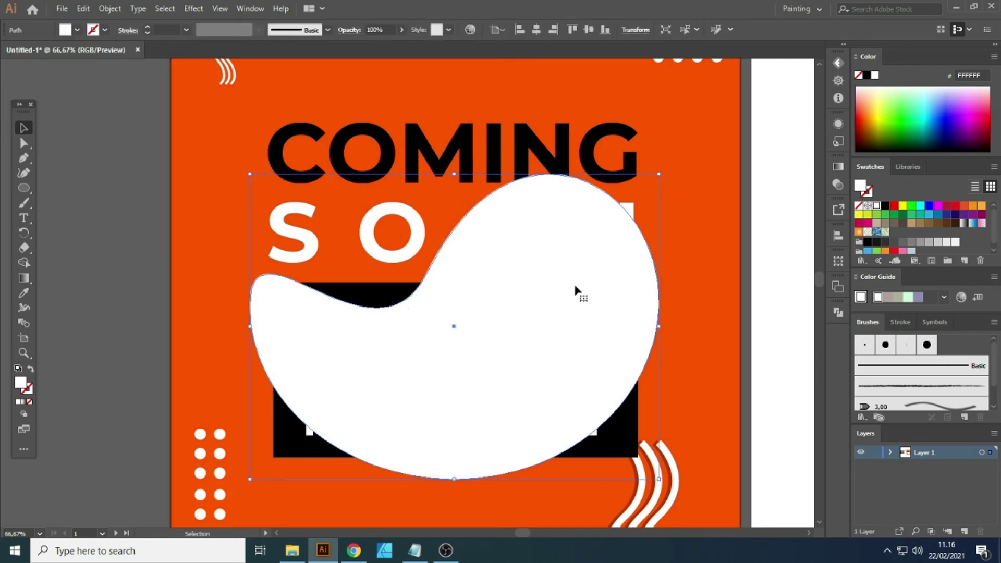
pyautogui.scroll(3, 510, 280)
pyautogui.press('i')
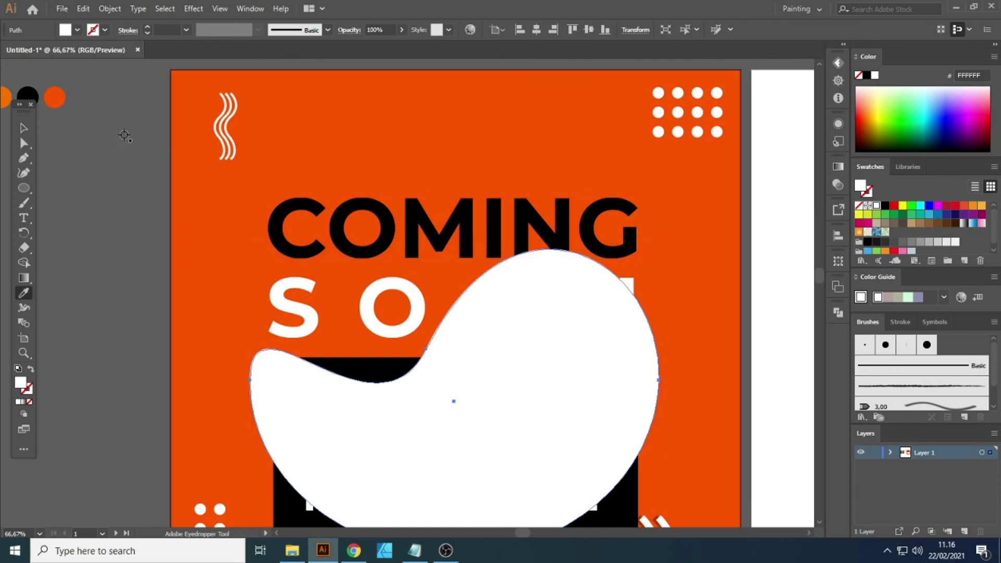
pyautogui.scroll(-1, 157, 128)
pyautogui.scroll(-1, 46, 96)
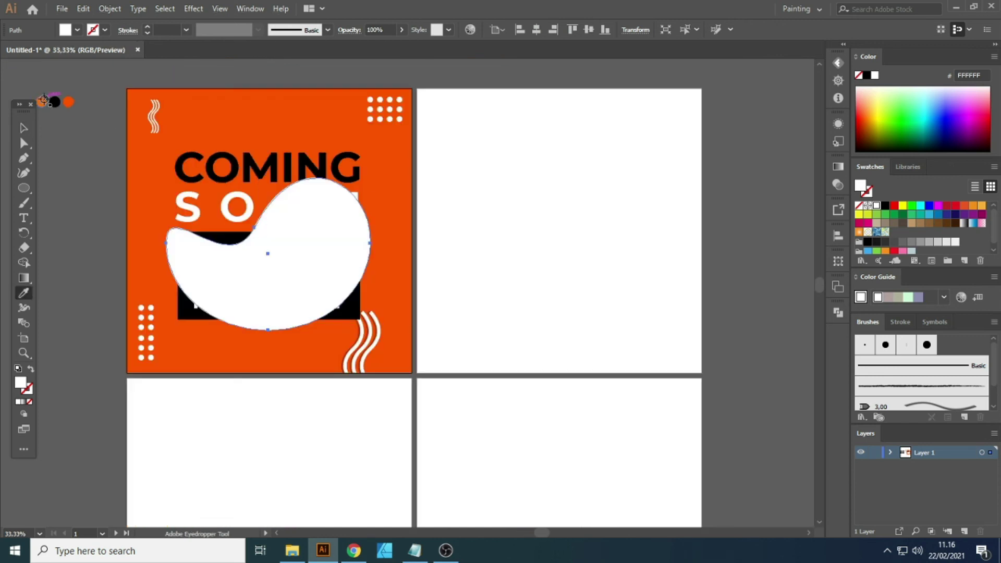
pyautogui.click(43, 100)
pyautogui.scroll(2, 313, 217)
# Step: Rotate the orange blob counter-clockwise about 27°
pyautogui.press('v')
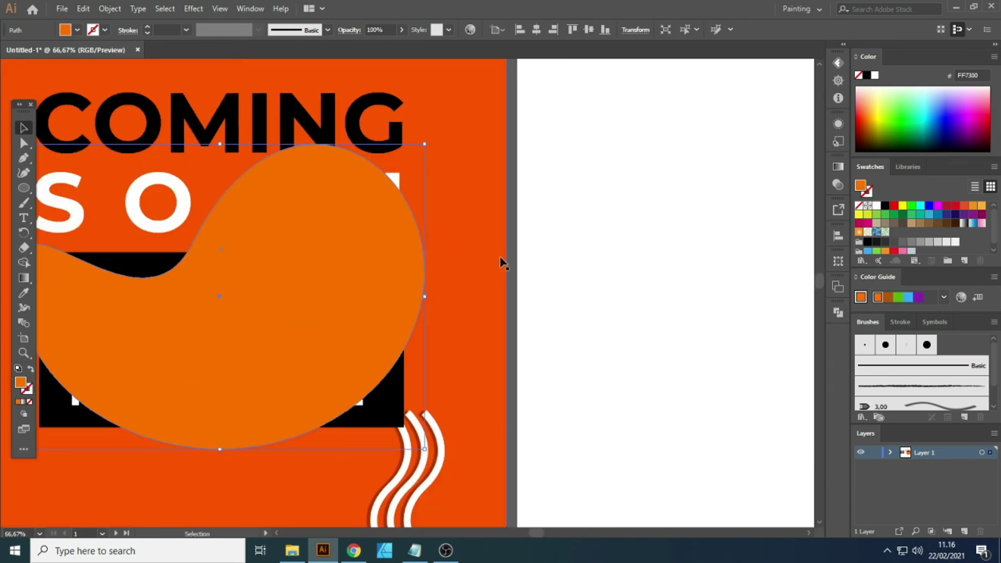
pyautogui.scroll(-2, 503, 261)
pyautogui.scroll(1, 418, 251)
pyautogui.press('a')
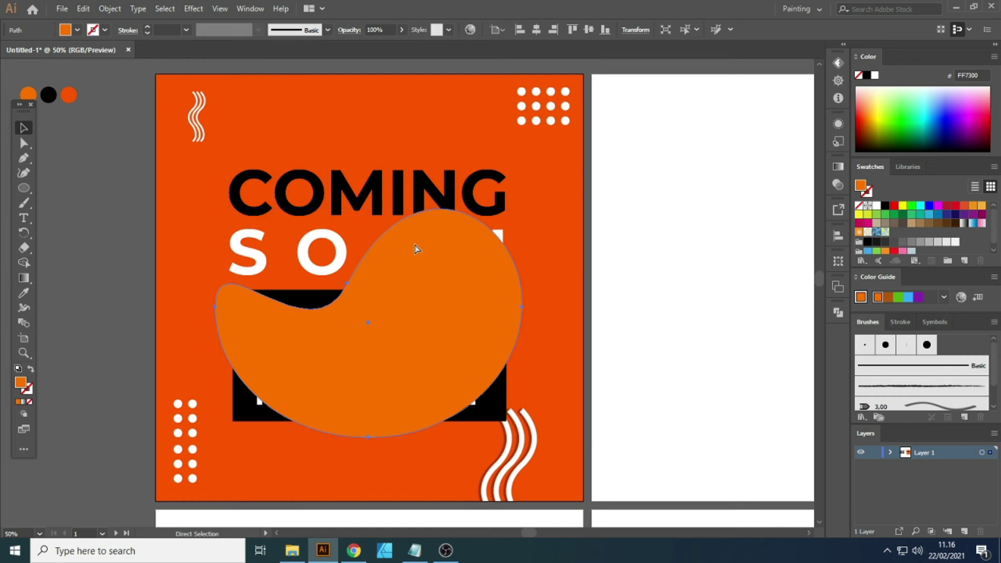
pyautogui.press('v')
pyautogui.moveTo(525, 202); pyautogui.dragTo(459, 156)
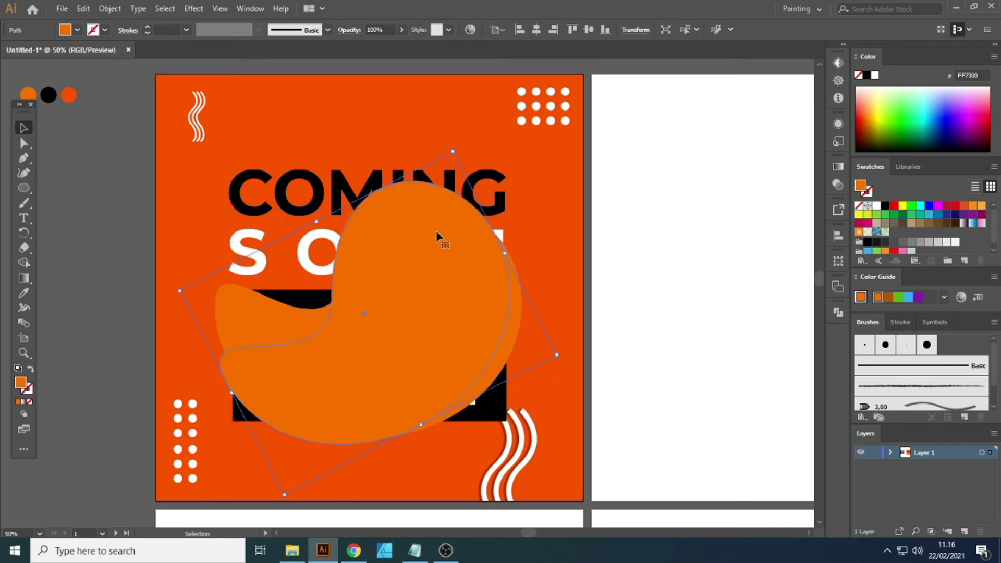
pyautogui.scroll(2, 510, 484)
pyautogui.scroll(-1, 501, 422)
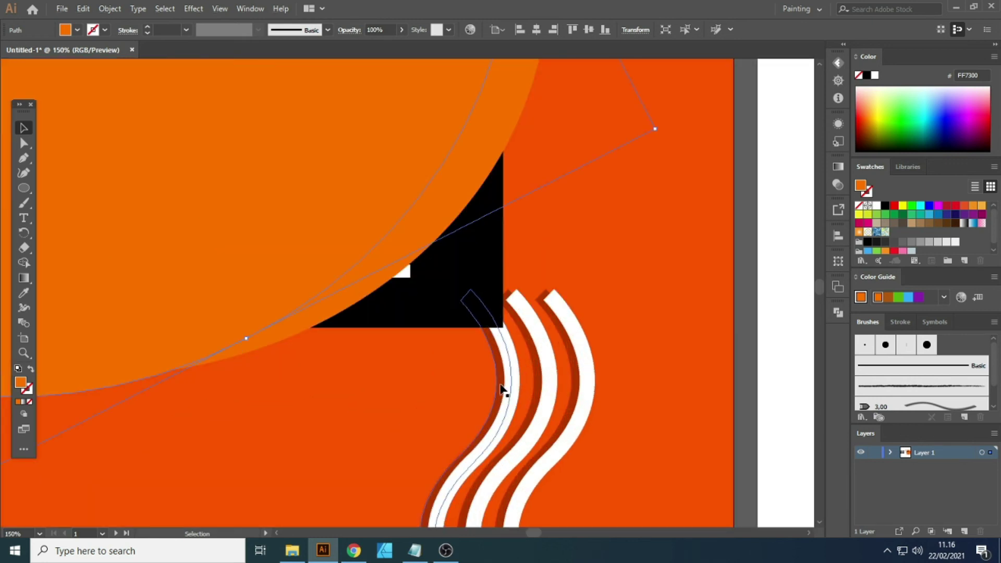
# Step: Apply the dark red fill B73800 to the front blob with the Eyedropper
pyautogui.press('i')
pyautogui.click(495, 361)
pyautogui.scroll(-1, 508, 354)
pyautogui.scroll(-2, 508, 354)
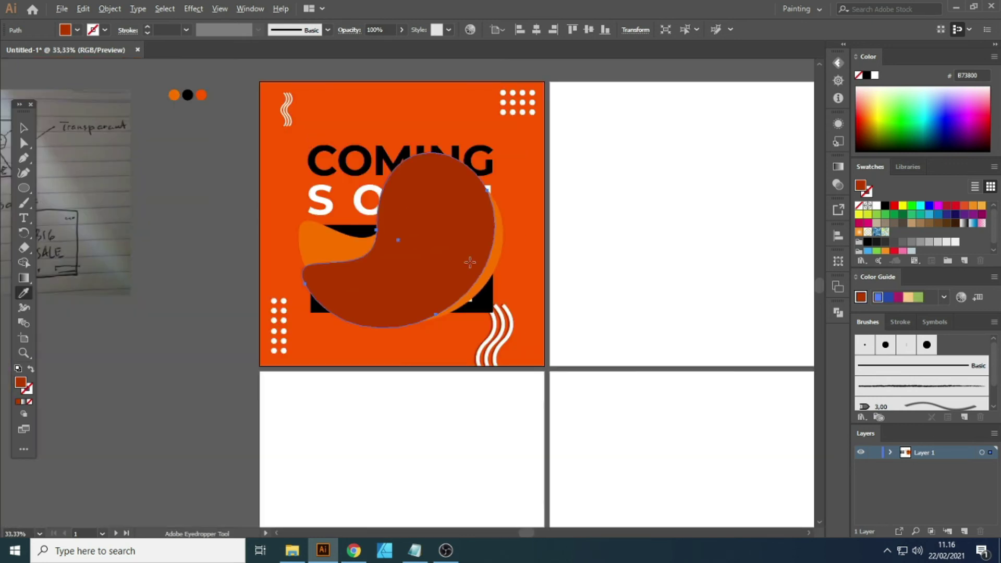
# Step: Send the dark red blob behind the orange one, then rotate and widen it
pyautogui.scroll(1, 401, 234)
pyautogui.press('v')
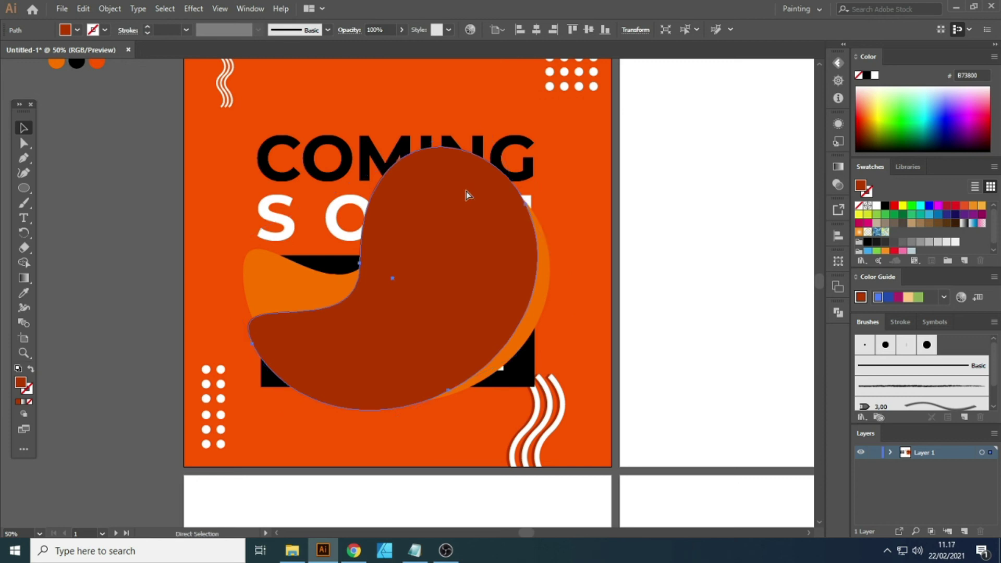
pyautogui.hotkey('ctrl', '[')
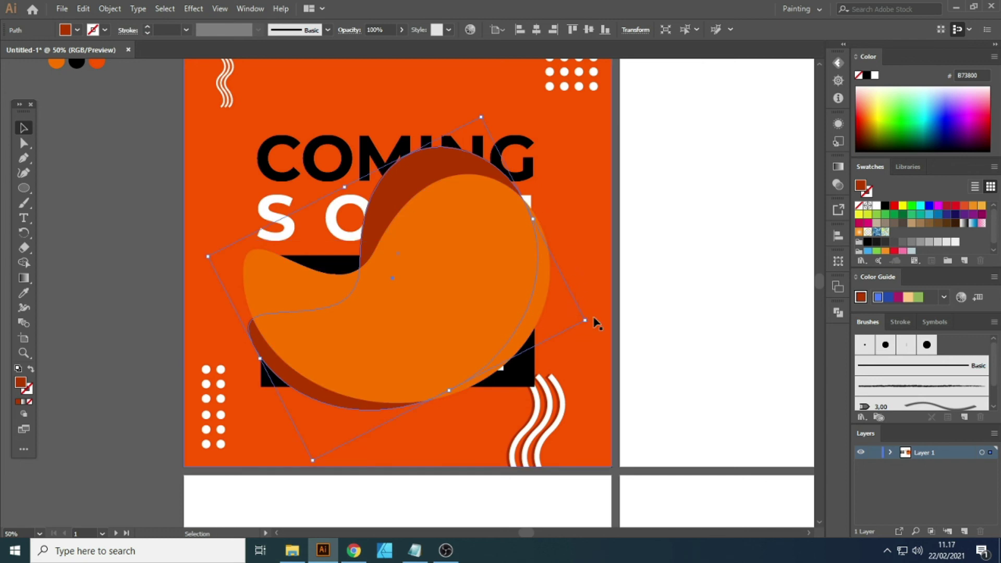
pyautogui.moveTo(590, 318)
pyautogui.mouseDown()
pyautogui.moveTo(615, 368)
pyautogui.moveTo(577, 415)
pyautogui.moveTo(527, 428)
pyautogui.mouseUp()
pyautogui.moveTo(550, 318)
pyautogui.mouseDown()
pyautogui.moveTo(584, 319)
pyautogui.moveTo(563, 320)
pyautogui.mouseUp()
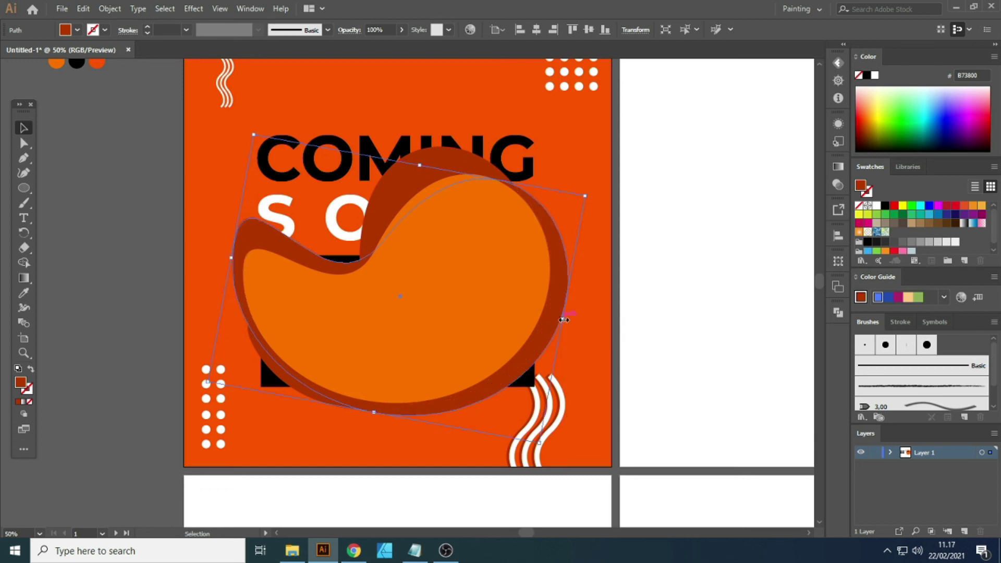
# Step: Recolour the back blob light orange FF9566
pyautogui.press('i')
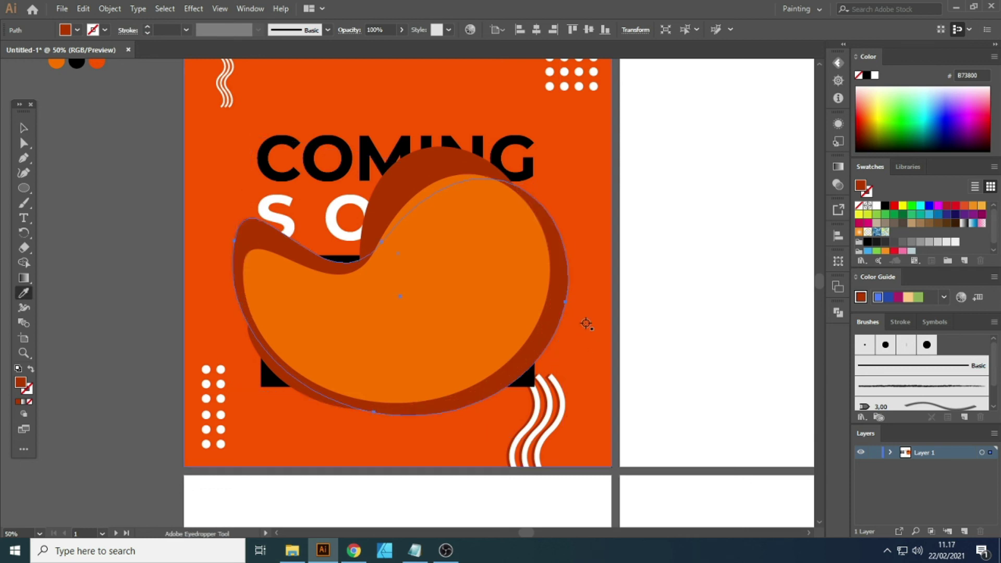
pyautogui.click(436, 320)
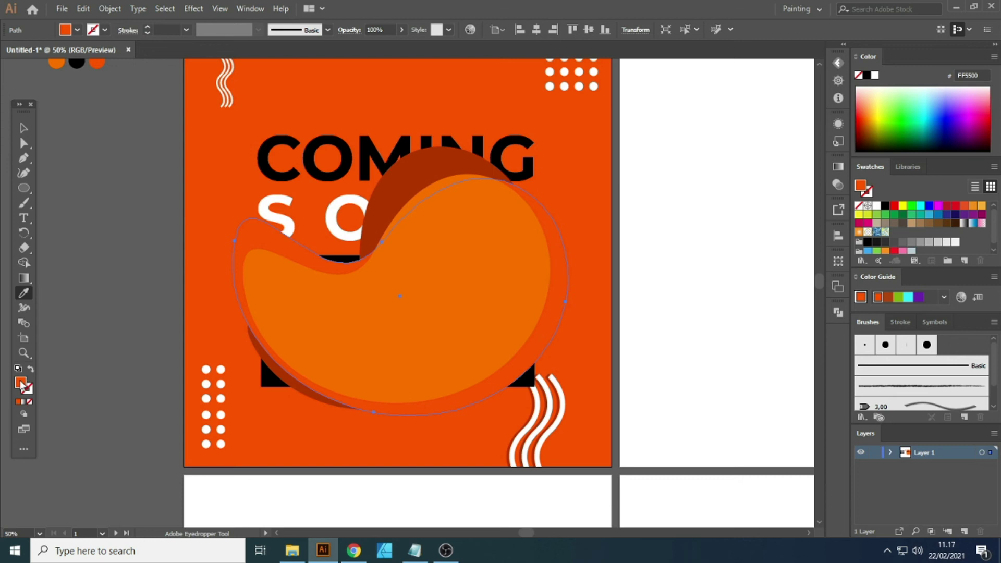
pyautogui.doubleClick(21, 383)
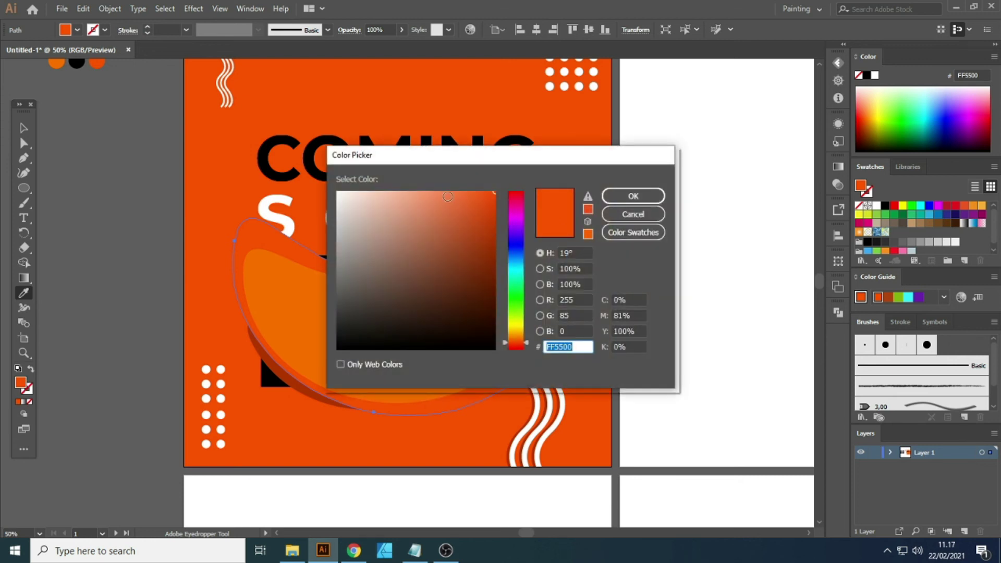
pyautogui.moveTo(464, 193); pyautogui.dragTo(432, 182)
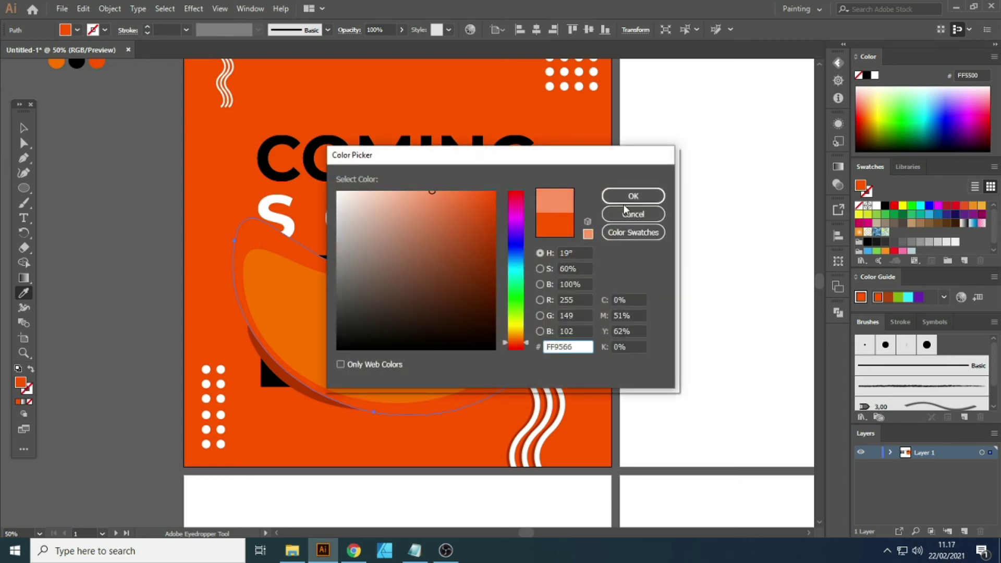
pyautogui.click(624, 200)
pyautogui.press('v')
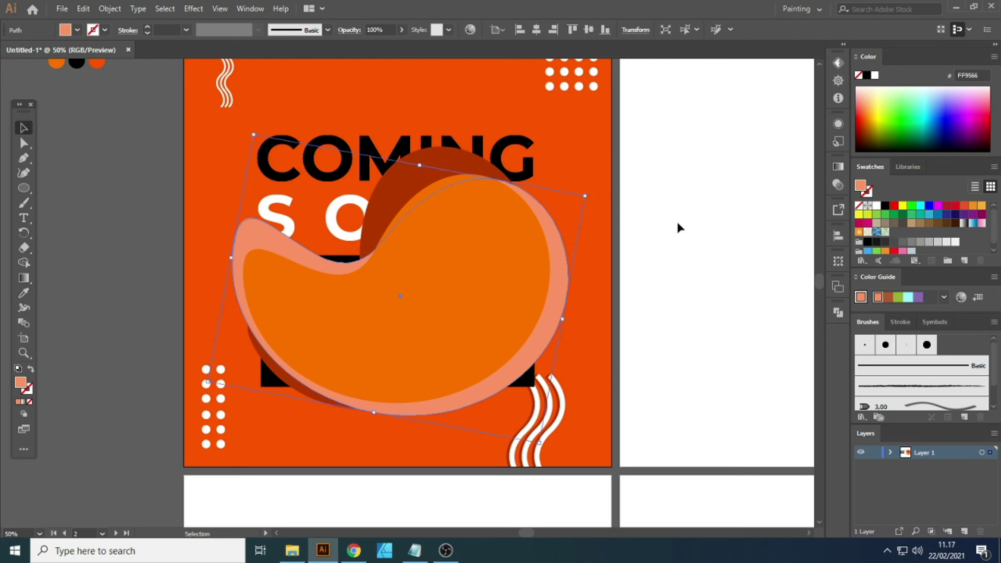
pyautogui.click(440, 163)
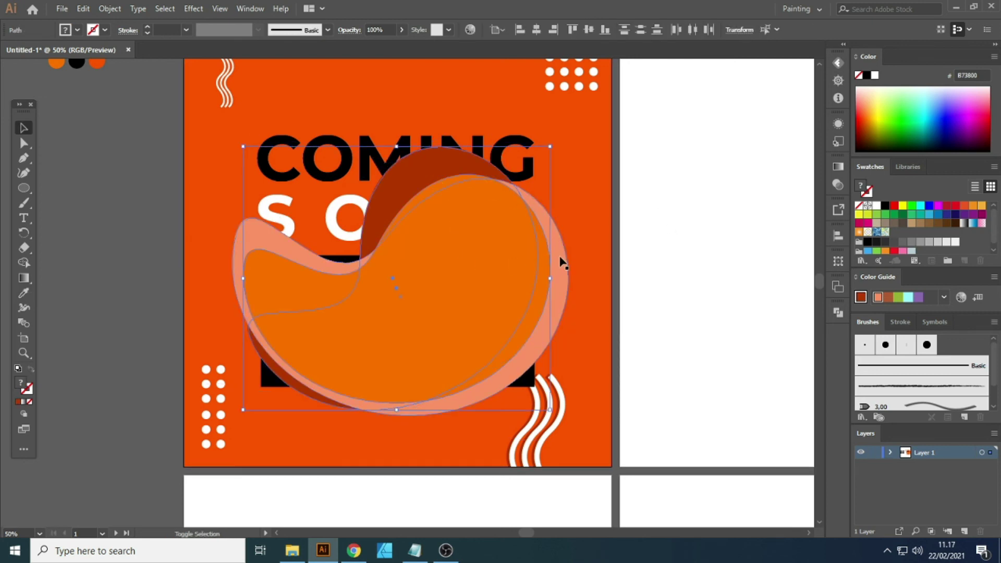
# Step: Group the blob shapes and nudge the group up and left
pyautogui.keyDown('shift'); pyautogui.click(440, 230); pyautogui.keyUp('shift')
pyautogui.click(110, 9)
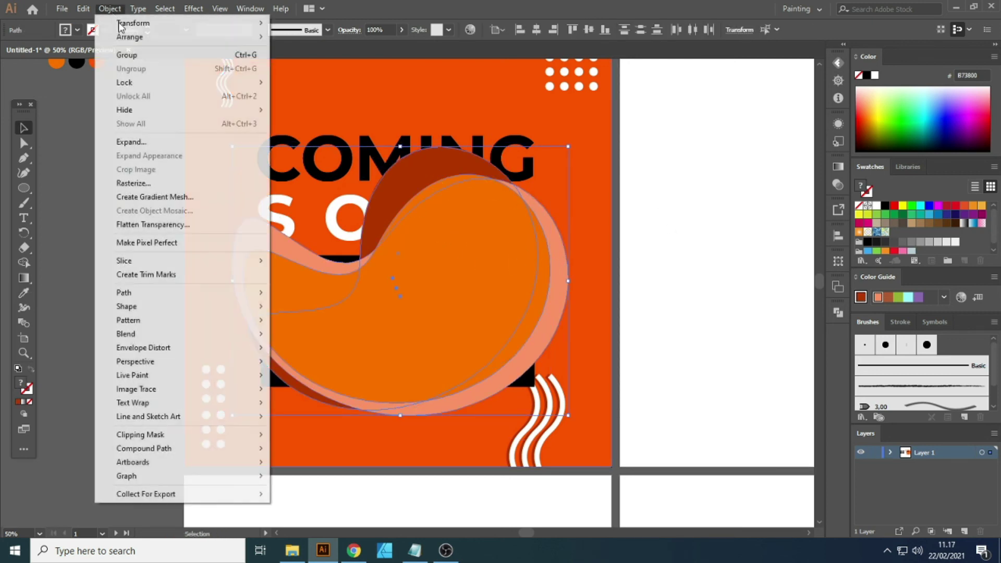
pyautogui.click(126, 56)
pyautogui.moveTo(467, 306); pyautogui.dragTo(447, 291)
# Step: Place the blob group just above the orange background and enlarge it
pyautogui.hotkey('ctrl', 'shift', '[')
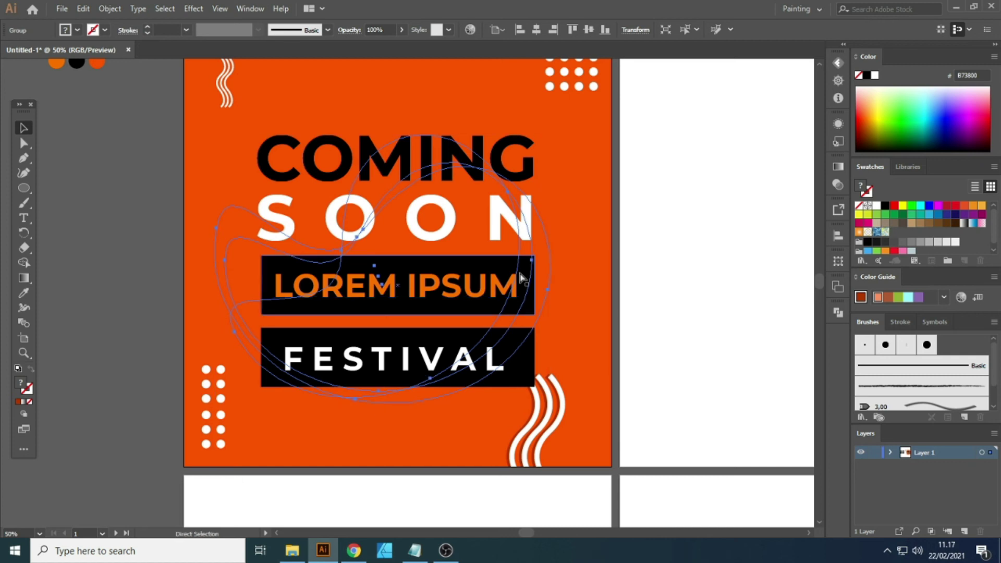
pyautogui.hotkey('ctrl', ']')
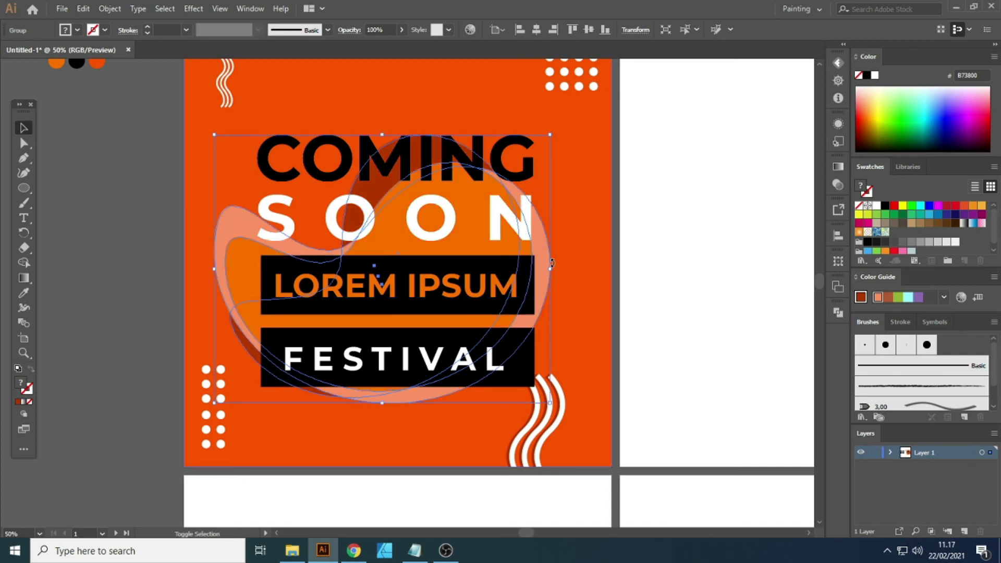
pyautogui.moveTo(554, 263); pyautogui.dragTo(580, 268)
pyautogui.moveTo(563, 233); pyautogui.dragTo(573, 222)
pyautogui.click(698, 242)
pyautogui.scroll(-2, 698, 242)
# Step: Move the wavy white lines right toward the poster's bottom-right corner
pyautogui.scroll(1, 693, 245)
pyautogui.scroll(1, 689, 271)
pyautogui.scroll(-1, 641, 214)
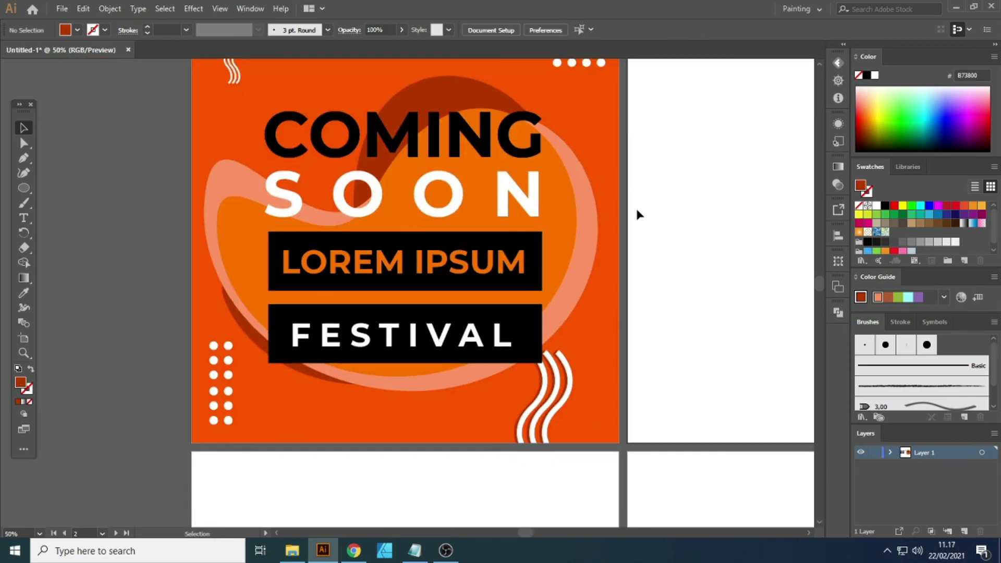
pyautogui.scroll(-1, 638, 214)
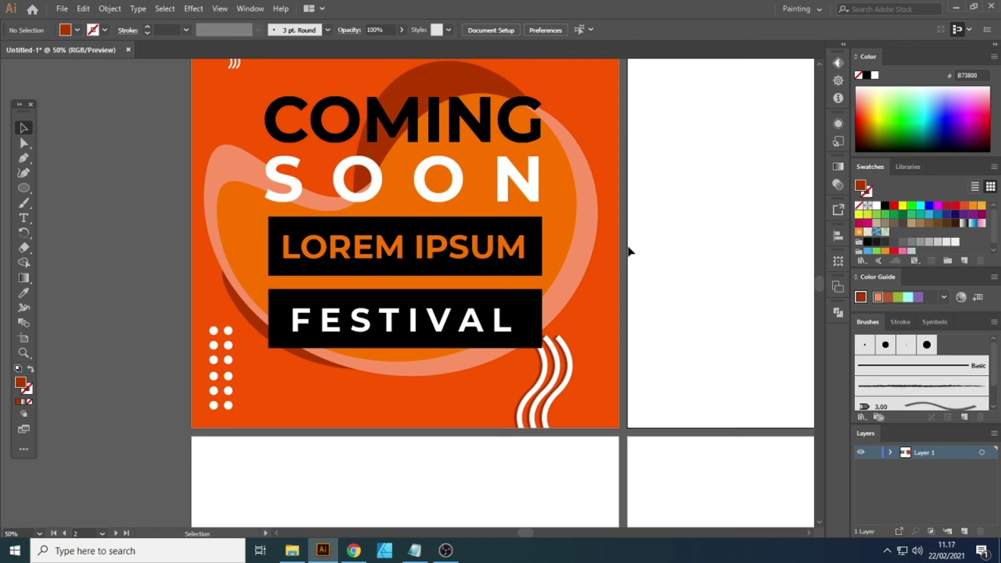
pyautogui.click(590, 384)
pyautogui.click(689, 283)
pyautogui.click(587, 406)
pyautogui.moveTo(553, 389); pyautogui.dragTo(574, 387)
pyautogui.click(658, 374)
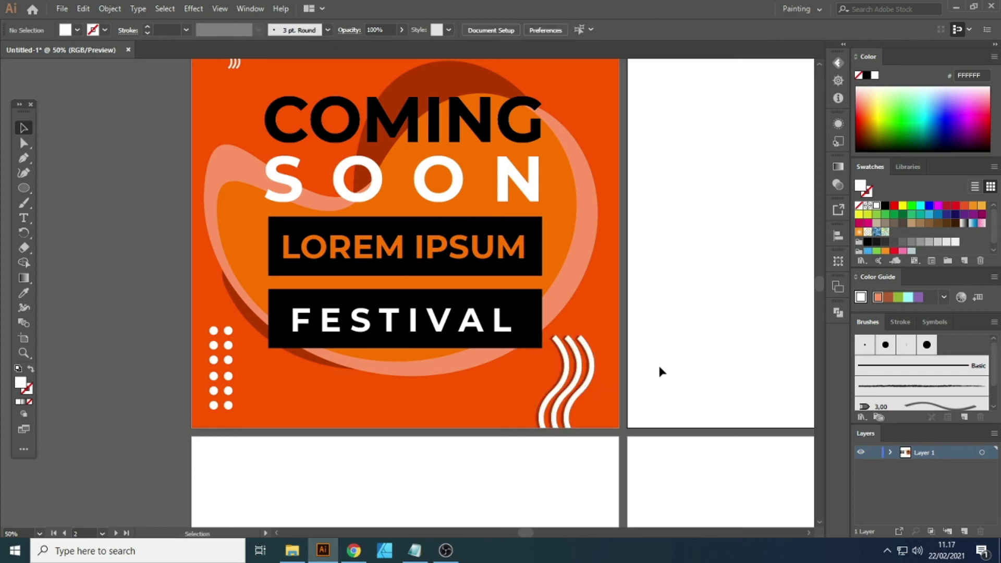
# Step: Preview the poster in full-screen mode, then return to the normal view
pyautogui.scroll(-2, 670, 339)
pyautogui.scroll(1, 683, 303)
pyautogui.scroll(2, 675, 293)
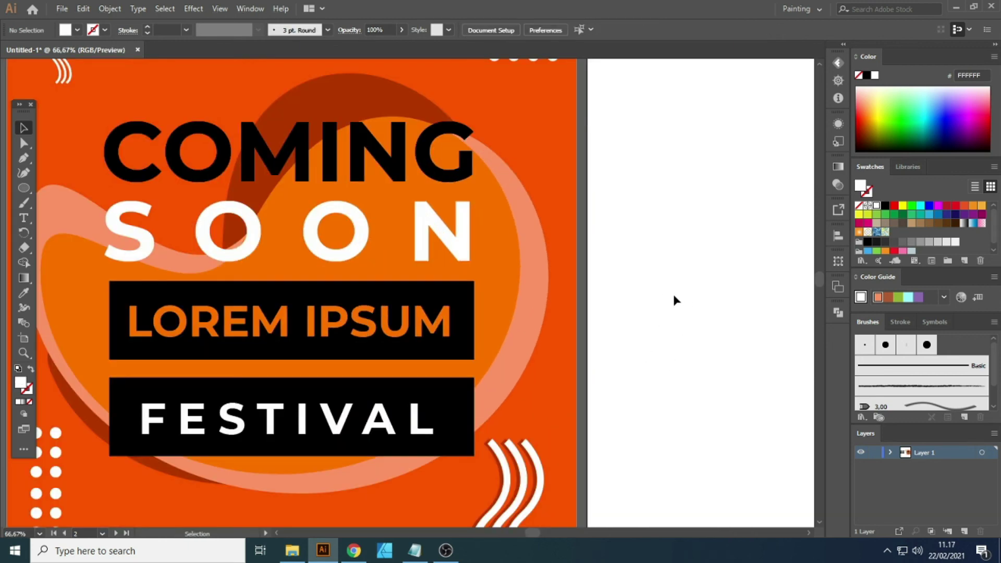
pyautogui.scroll(-1, 678, 292)
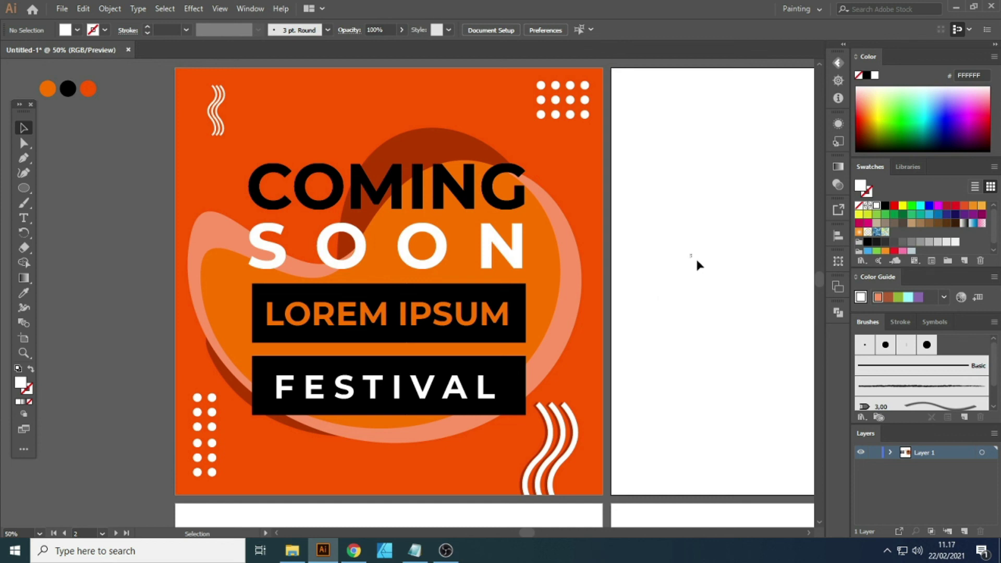
pyautogui.hscroll(-2, 715, 266)
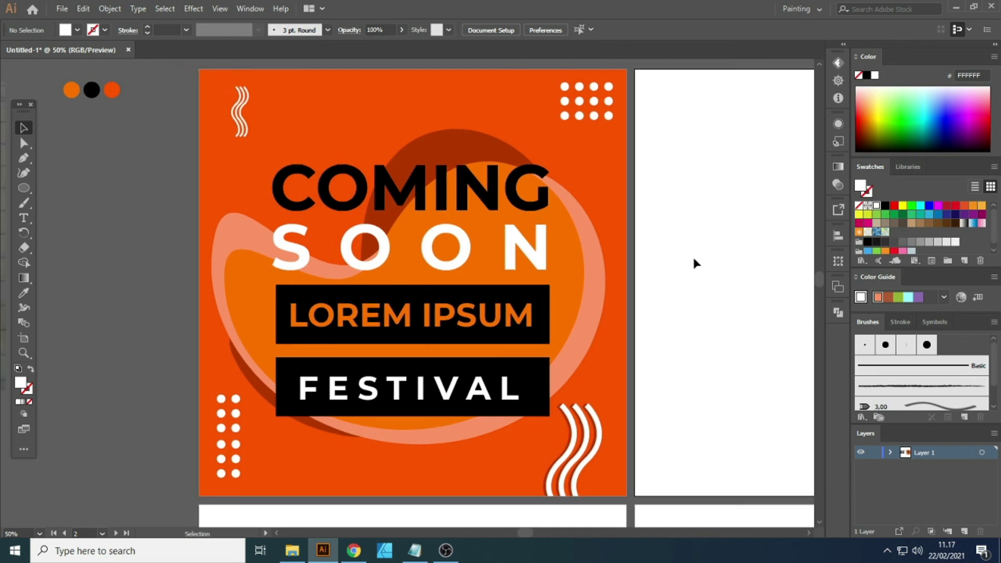
pyautogui.press('f')
pyautogui.press('f')
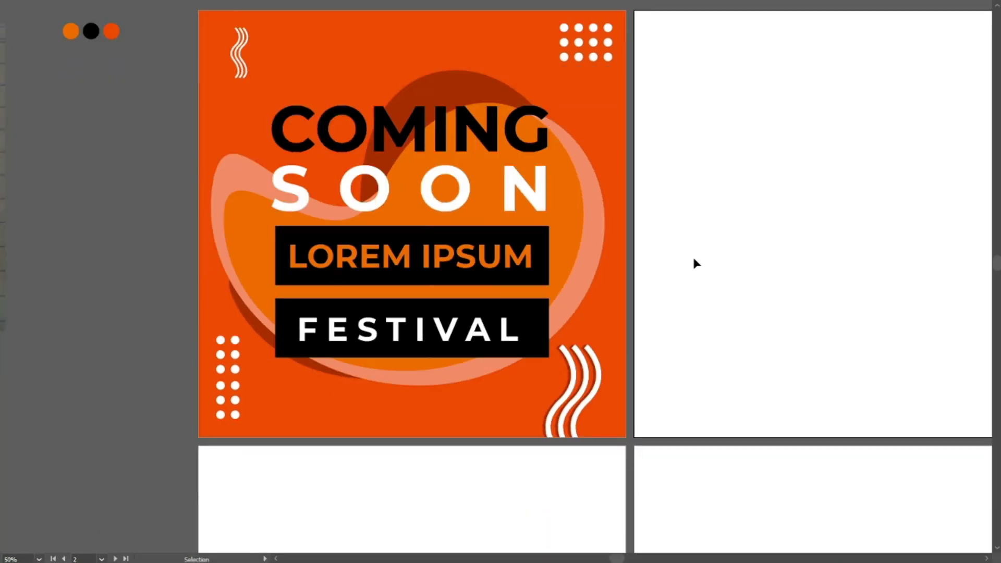
pyautogui.moveTo(688, 206); pyautogui.dragTo(740, 237)
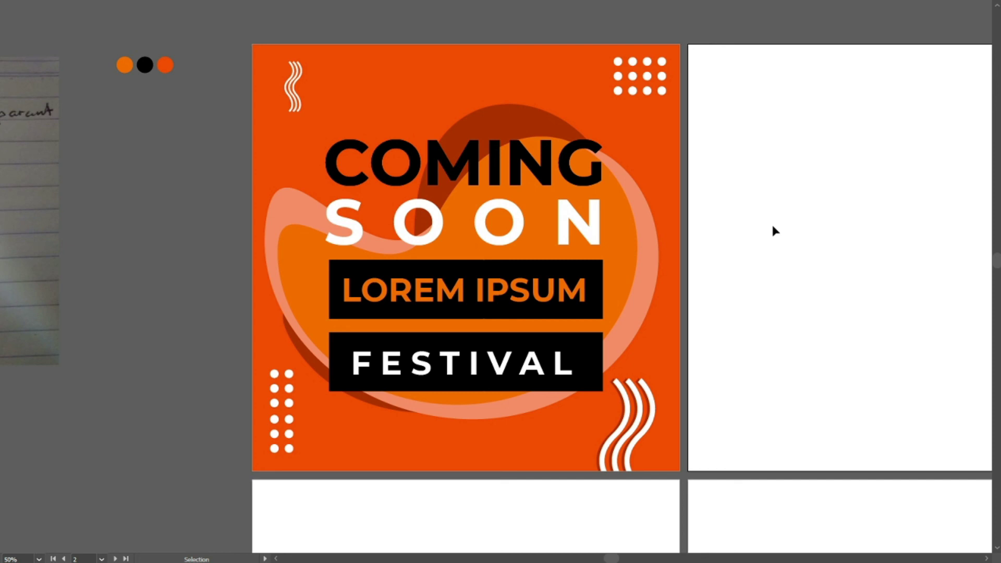
pyautogui.press('f')
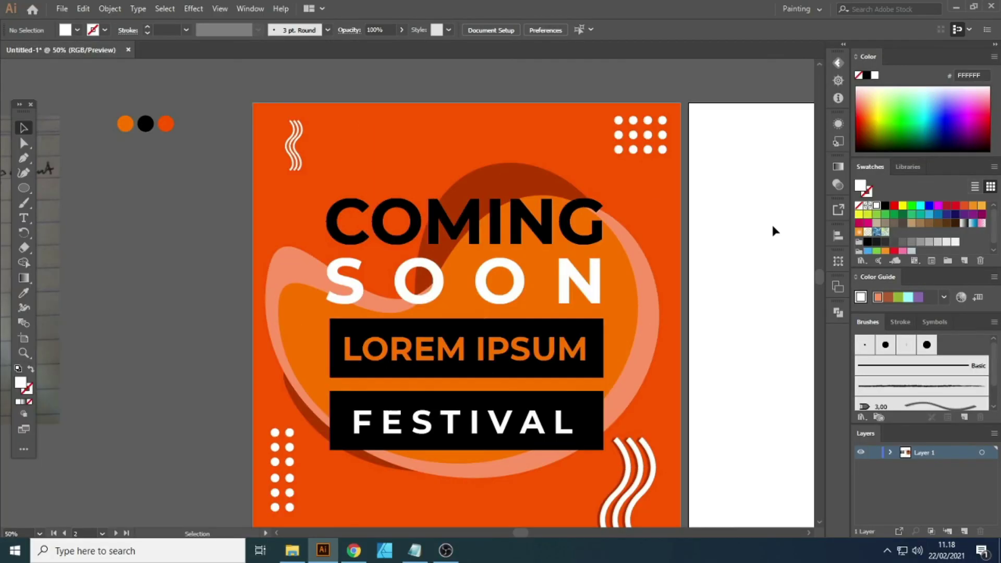
# Step: Select the poster's orange background rectangle
pyautogui.keyDown('alt'); pyautogui.scroll(-2, 396, 245); pyautogui.keyUp('alt')
pyautogui.keyDown('alt'); pyautogui.scroll(1, 406, 258); pyautogui.keyUp('alt')
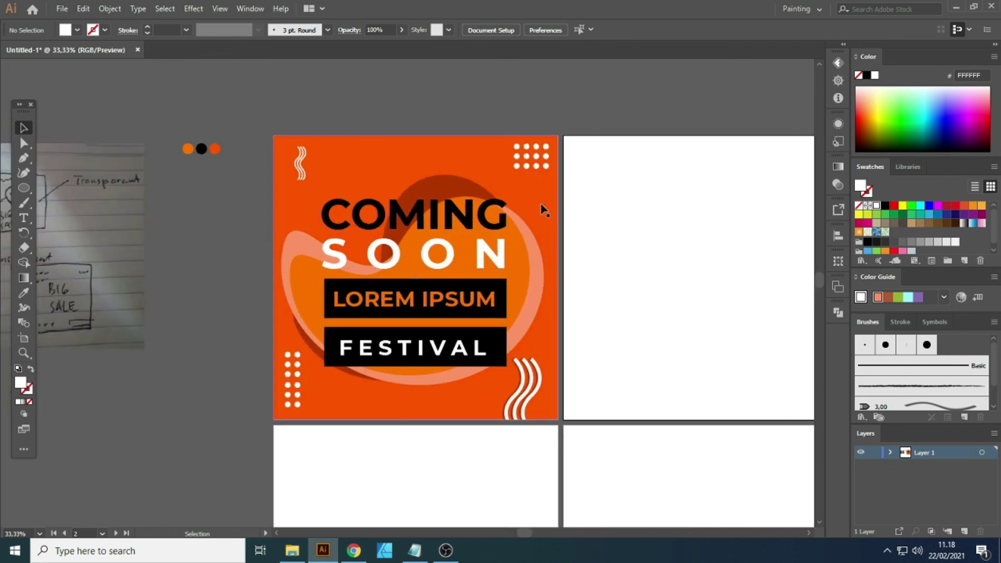
pyautogui.hscroll(2, 652, 246)
pyautogui.click(458, 186)
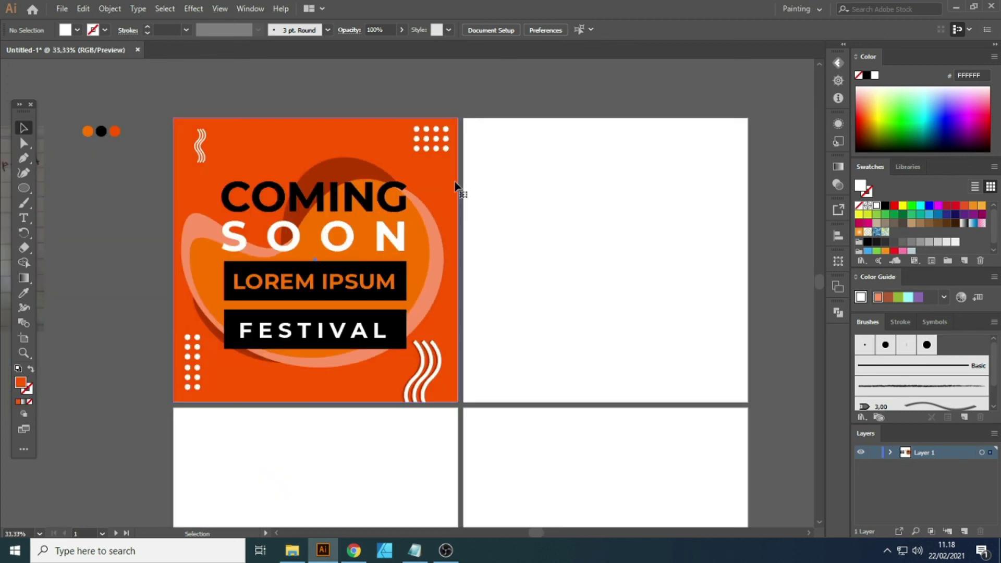
# Step: Paste the orange background in place on the top-right, lower-left and lower-right artboards
pyautogui.click(618, 195)
pyautogui.hotkey('ctrl', 'shift', 'v')
pyautogui.scroll(-1, 619, 197)
pyautogui.click(357, 399)
pyautogui.hotkey('ctrl', 'shift', 'v')
pyautogui.scroll(-1, 468, 391)
pyautogui.click(541, 396)
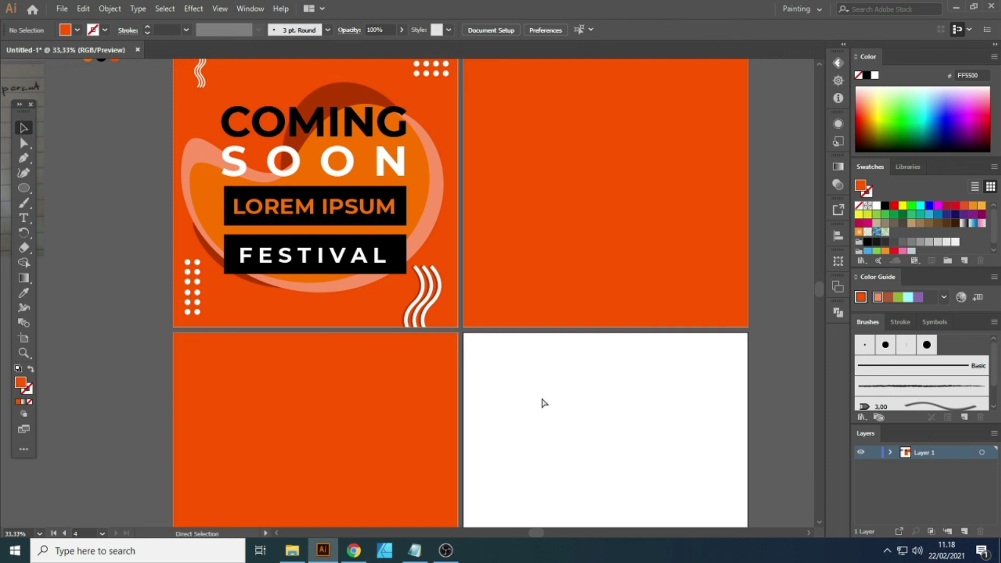
pyautogui.hotkey('ctrl', 'shift', 'v')
# Step: Recolour the top-right and lower-left background squares black
pyautogui.click(574, 264)
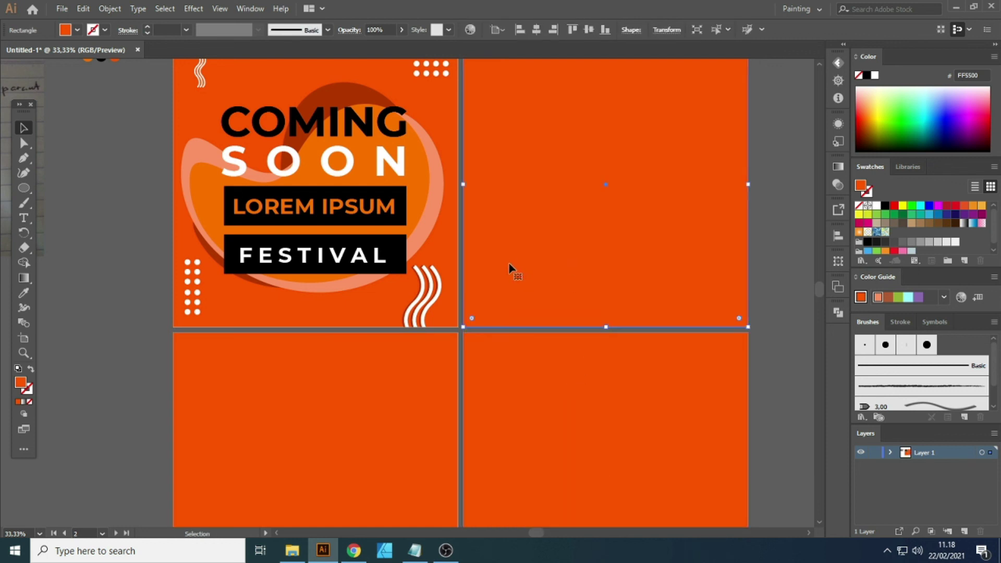
pyautogui.press('i')
pyautogui.click(405, 261)
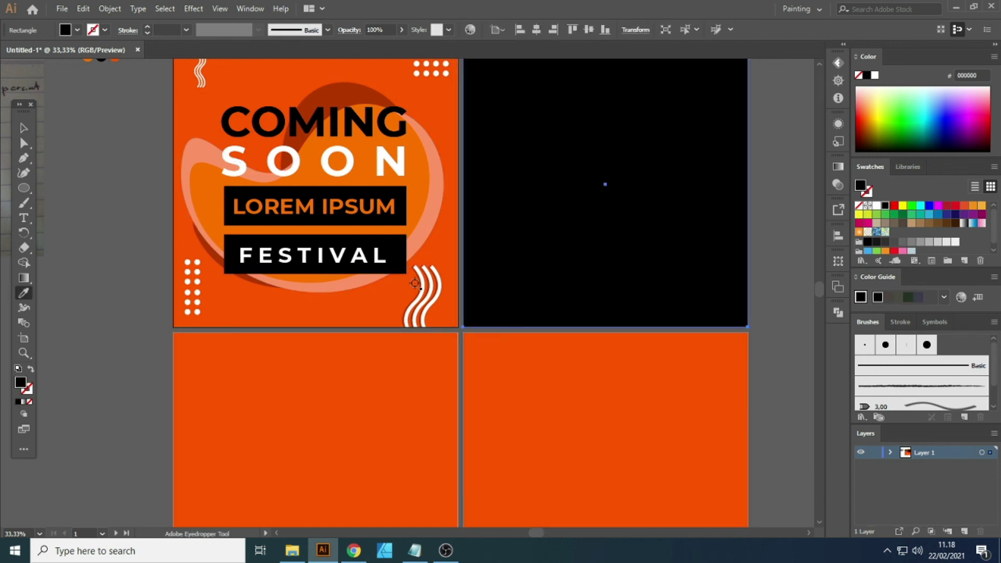
pyautogui.keyDown('ctrl'); pyautogui.click(360, 391); pyautogui.keyUp('ctrl')
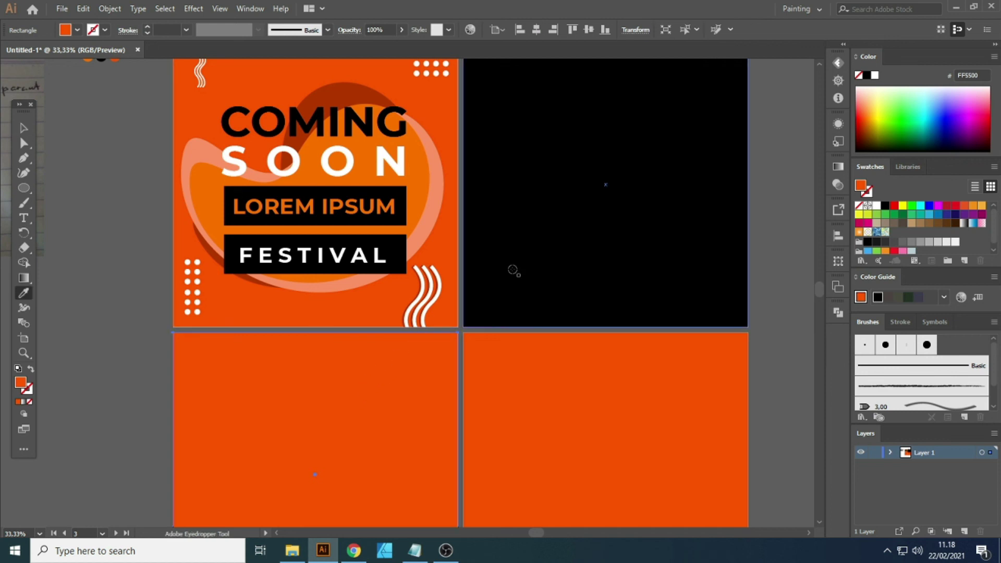
pyautogui.click(513, 270)
pyautogui.press('v')
pyautogui.click(145, 239)
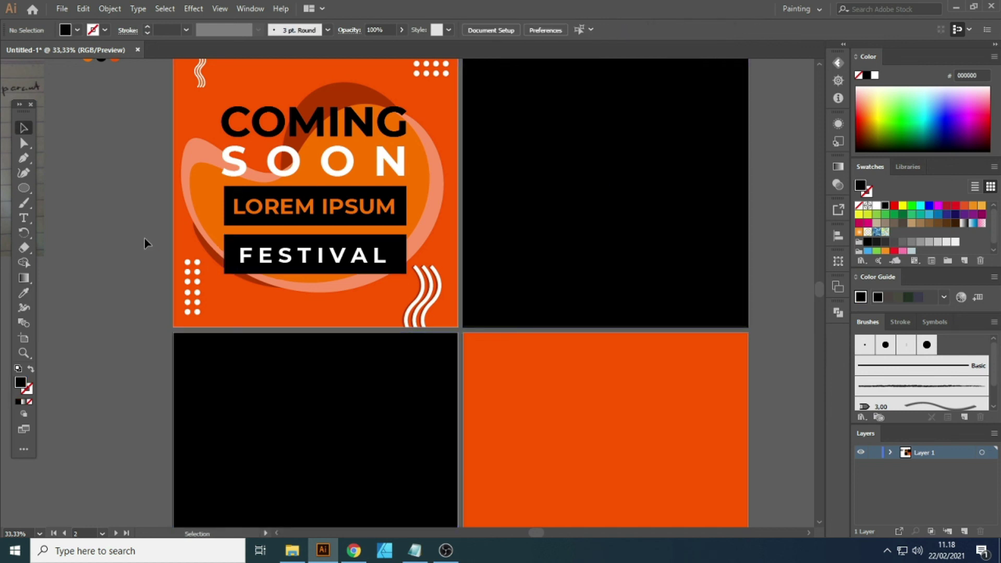
pyautogui.scroll(2, 145, 239)
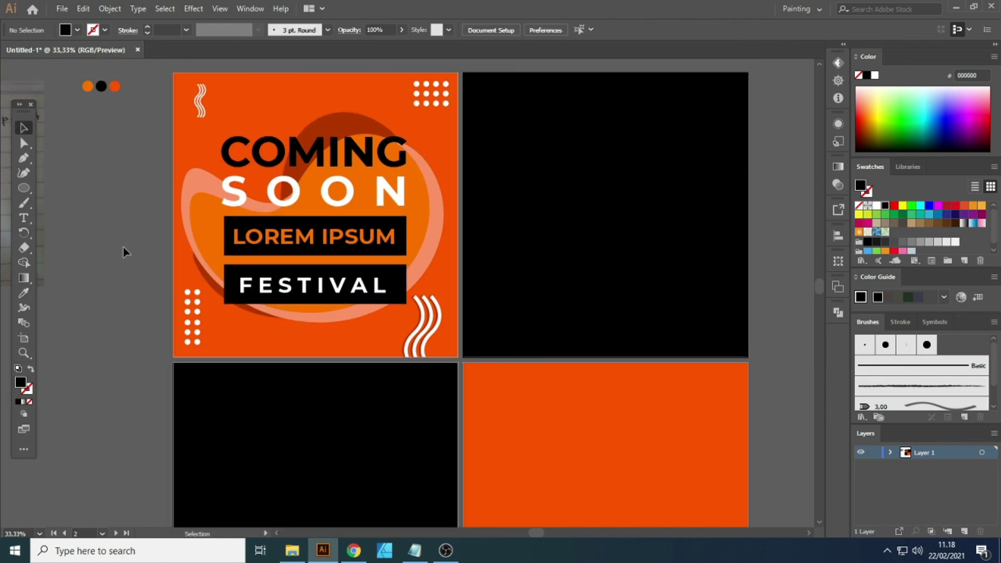